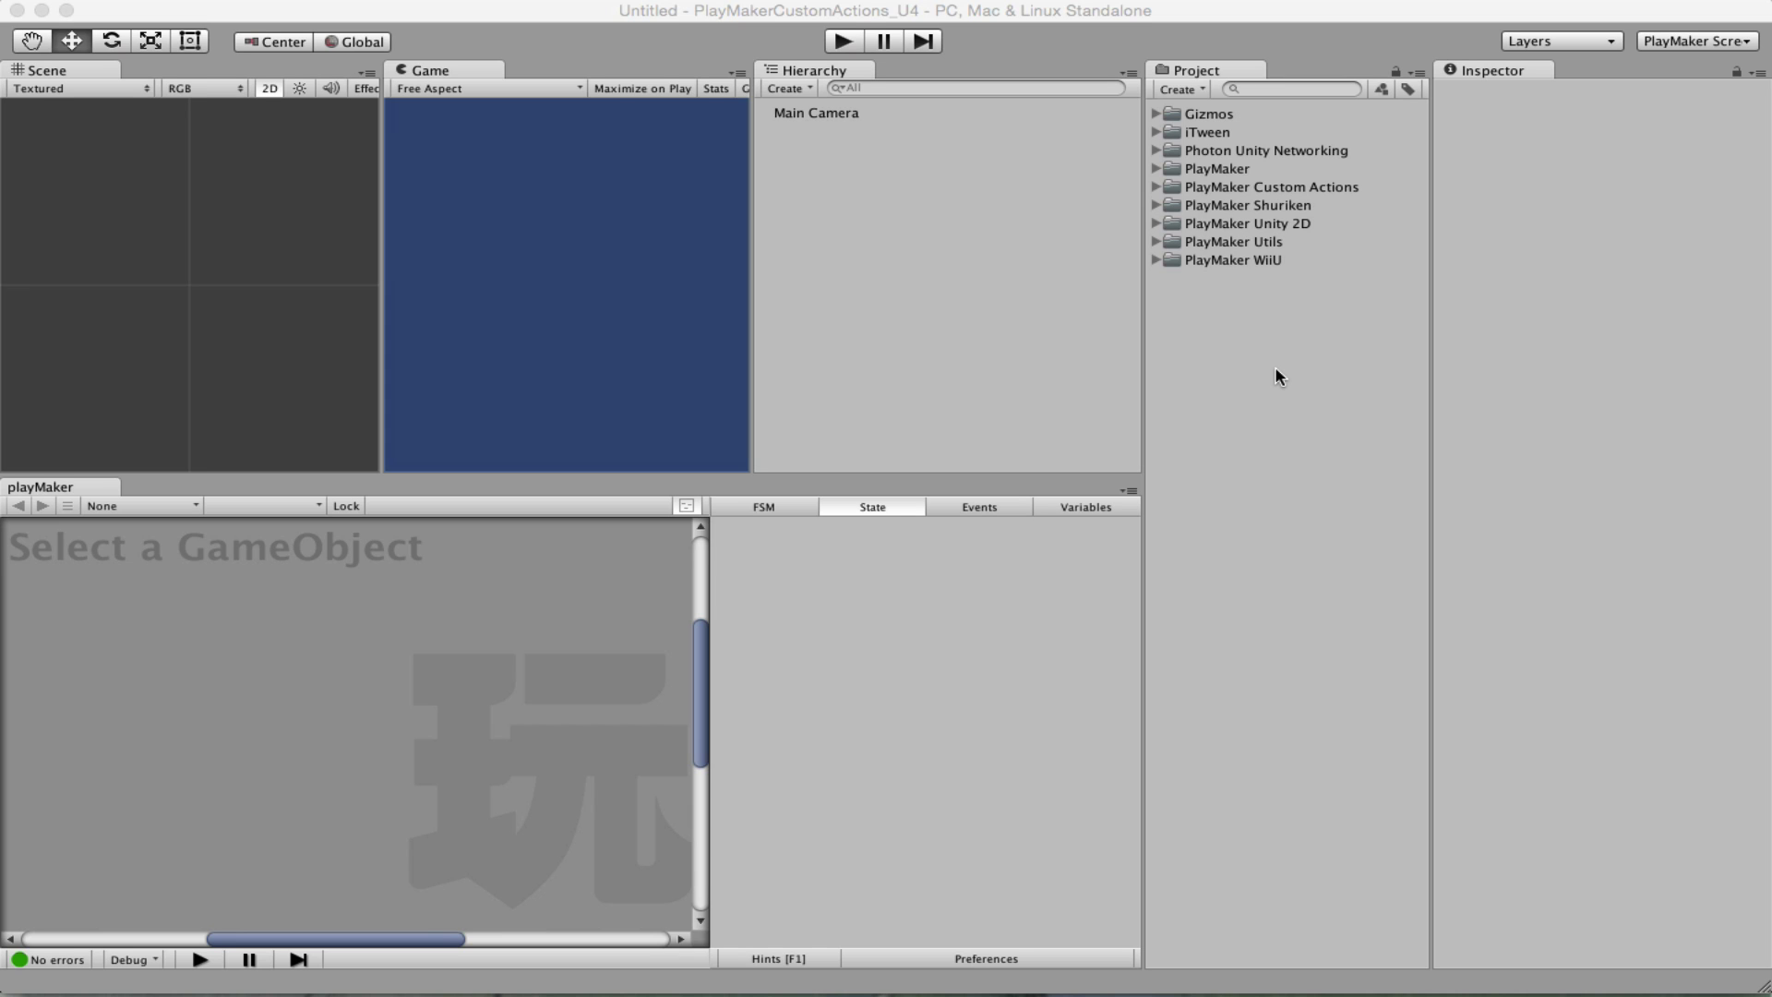
Step: Drag the PlayMaker Unity 2D prefab from its Resources folder into the scene and check its 2D events
left_click(1155, 224)
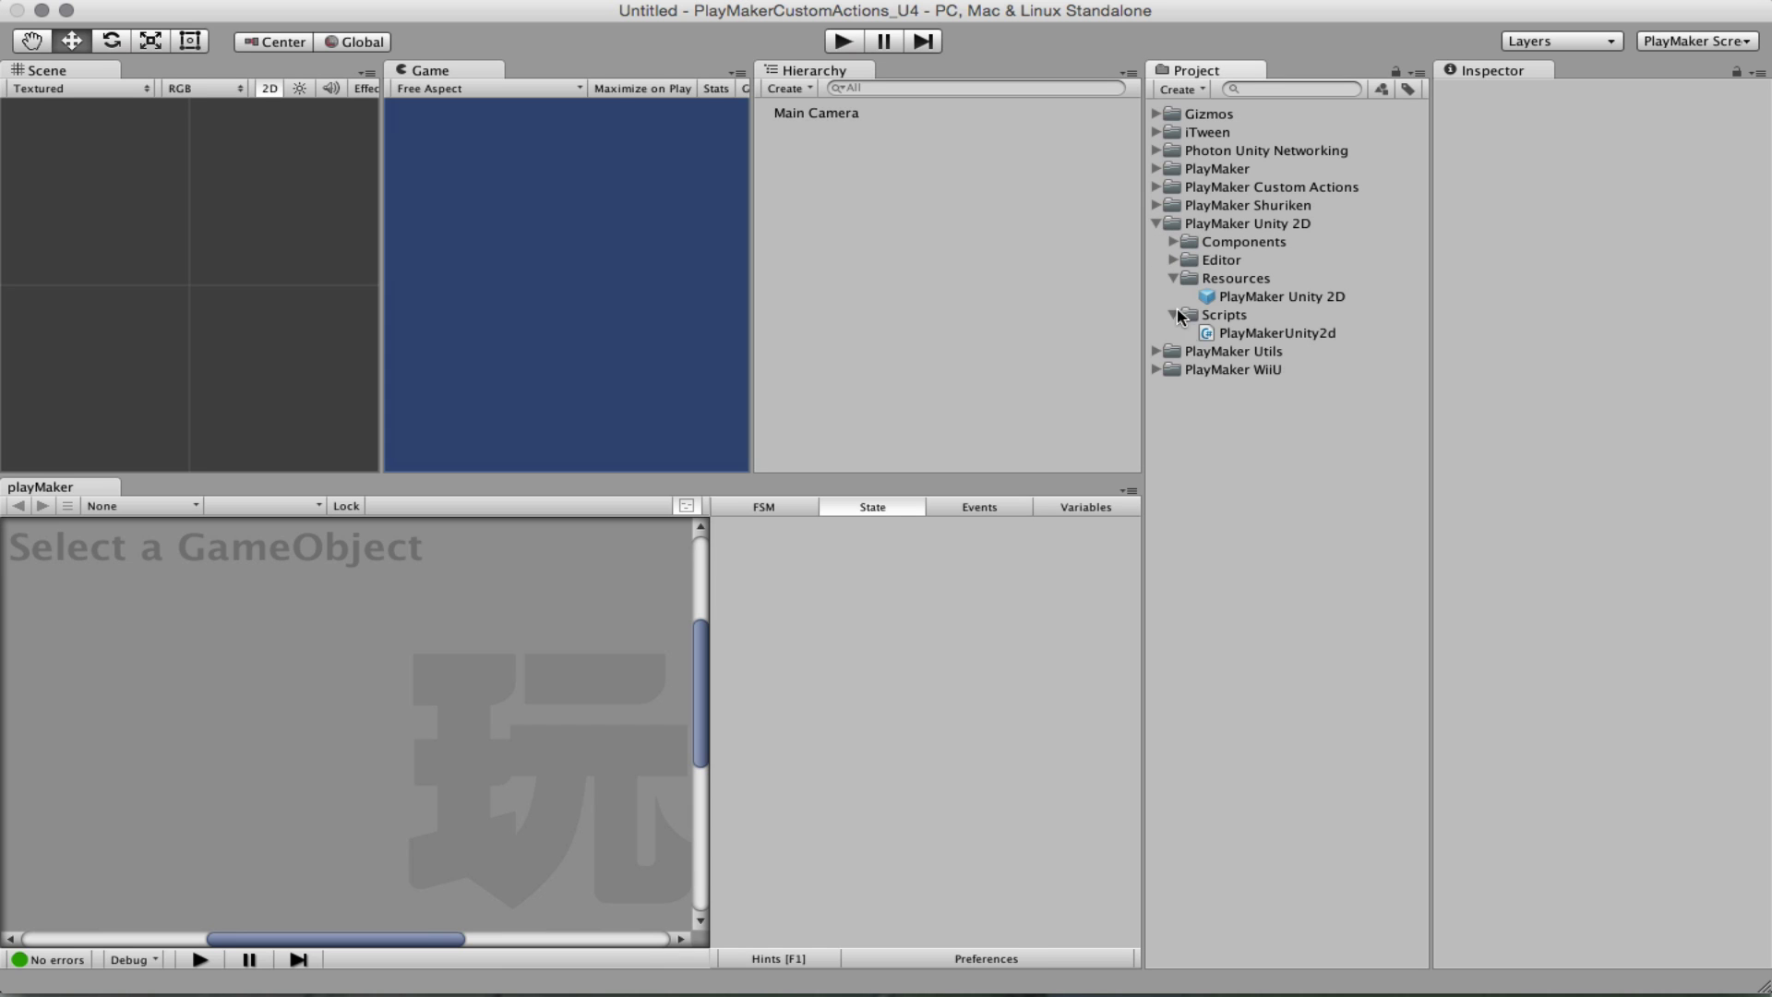
left_click(1267, 297)
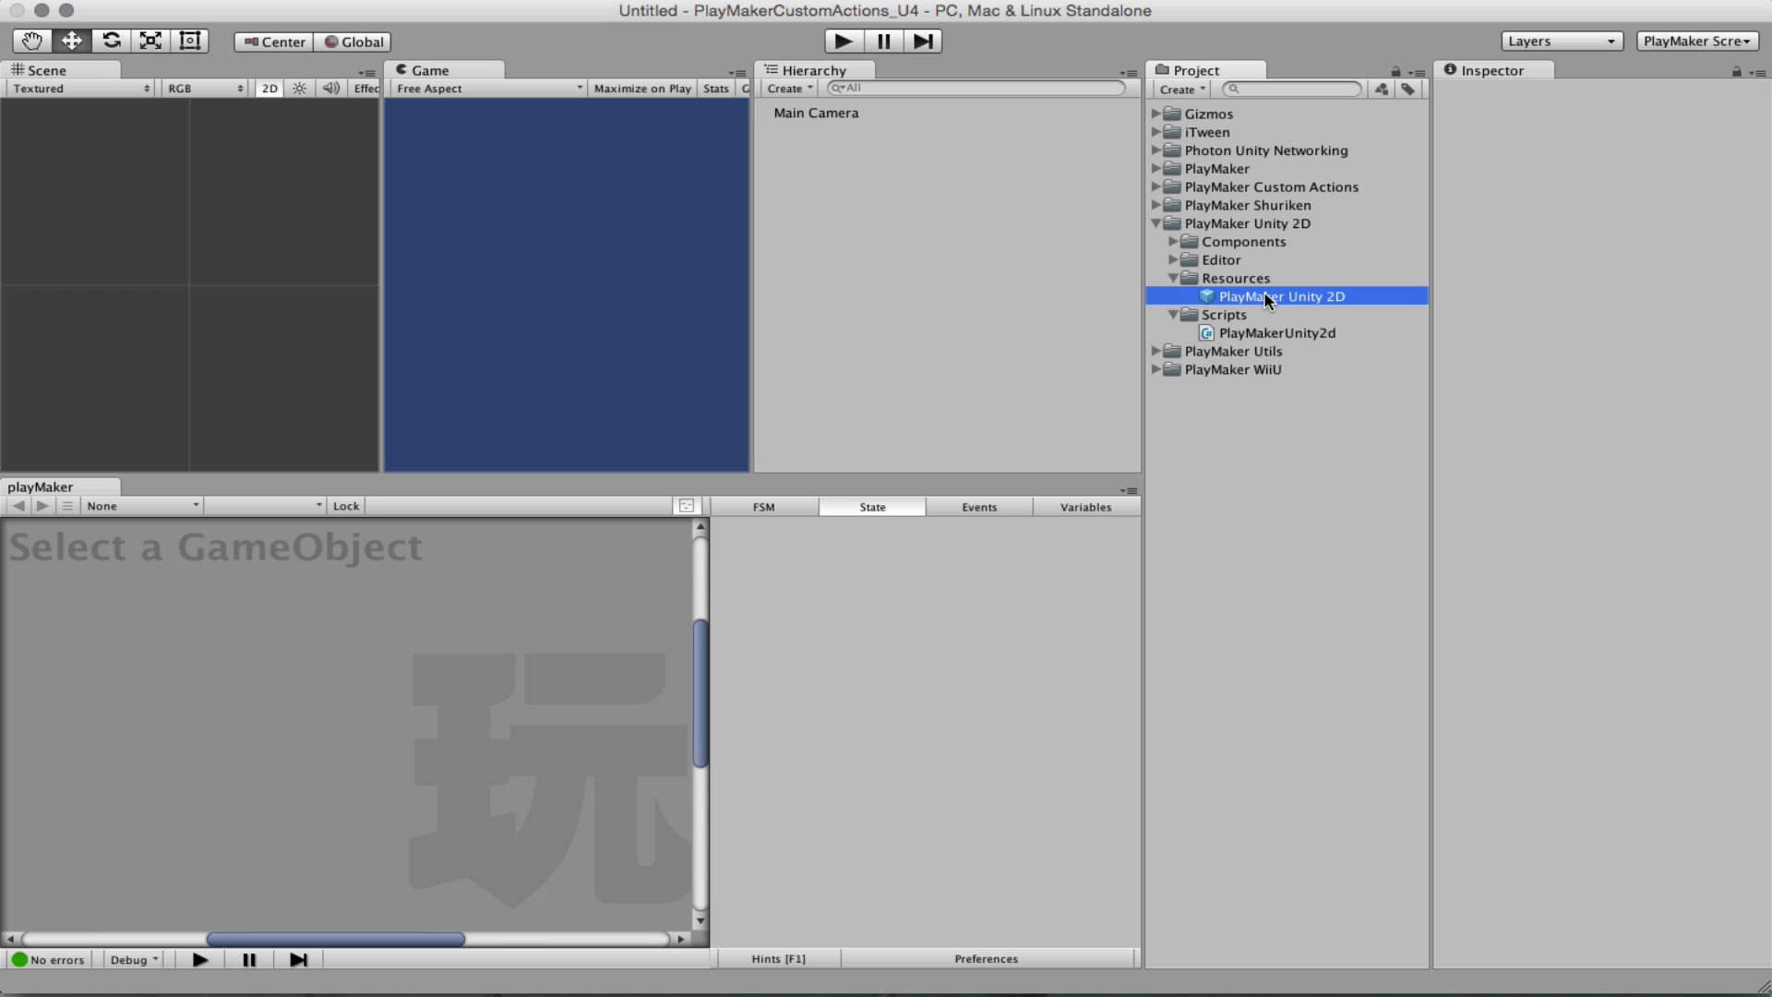
left_click_drag(1267, 297, 906, 256)
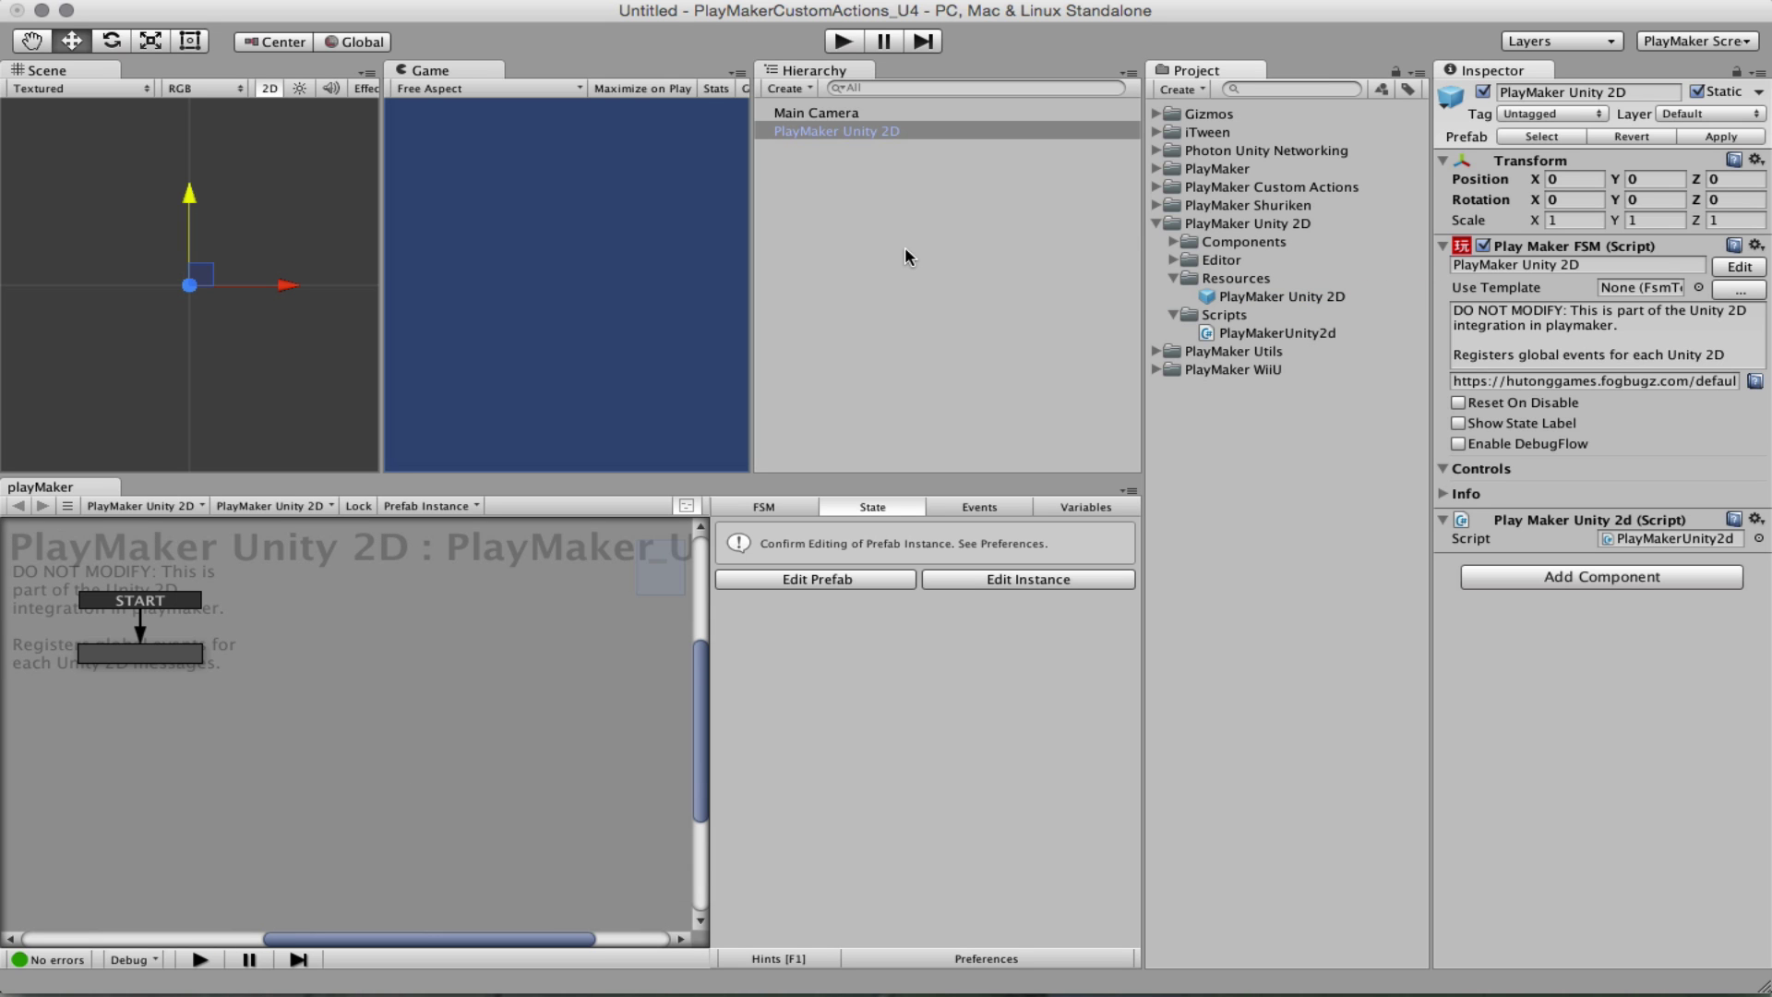
left_click(984, 513)
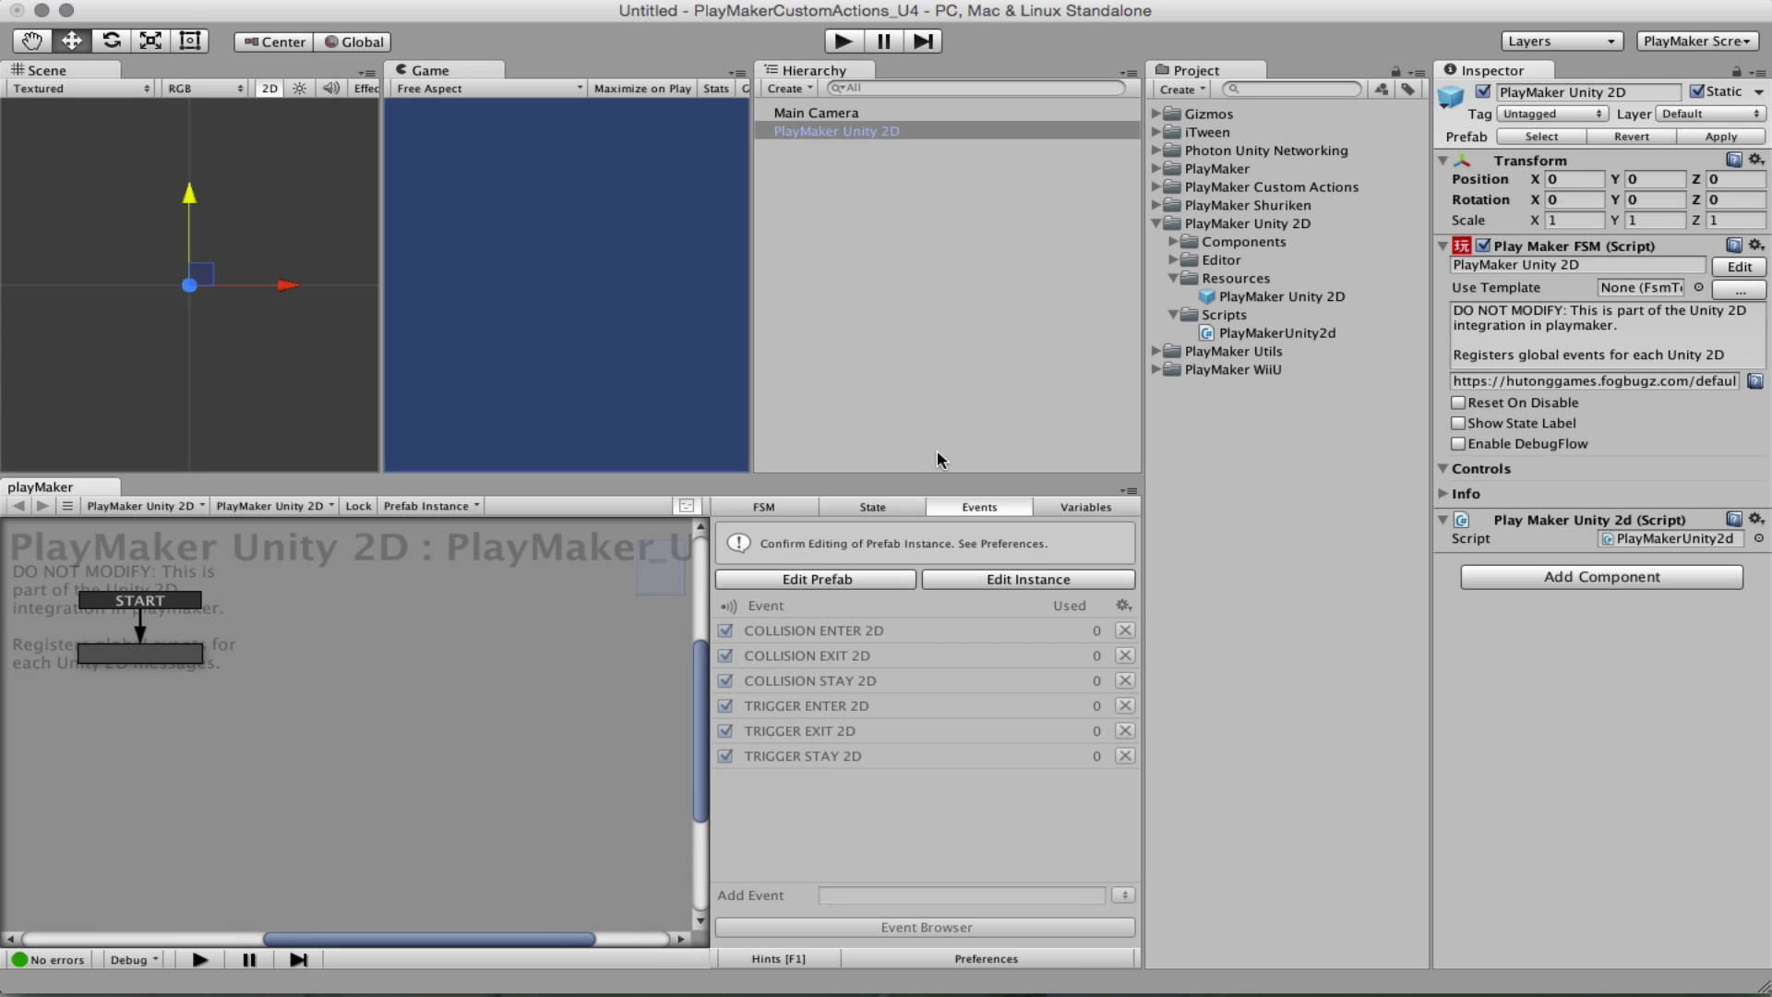
Step: Create a new 2D sprite that uses the InputFieldBackground image
left_click(918, 243)
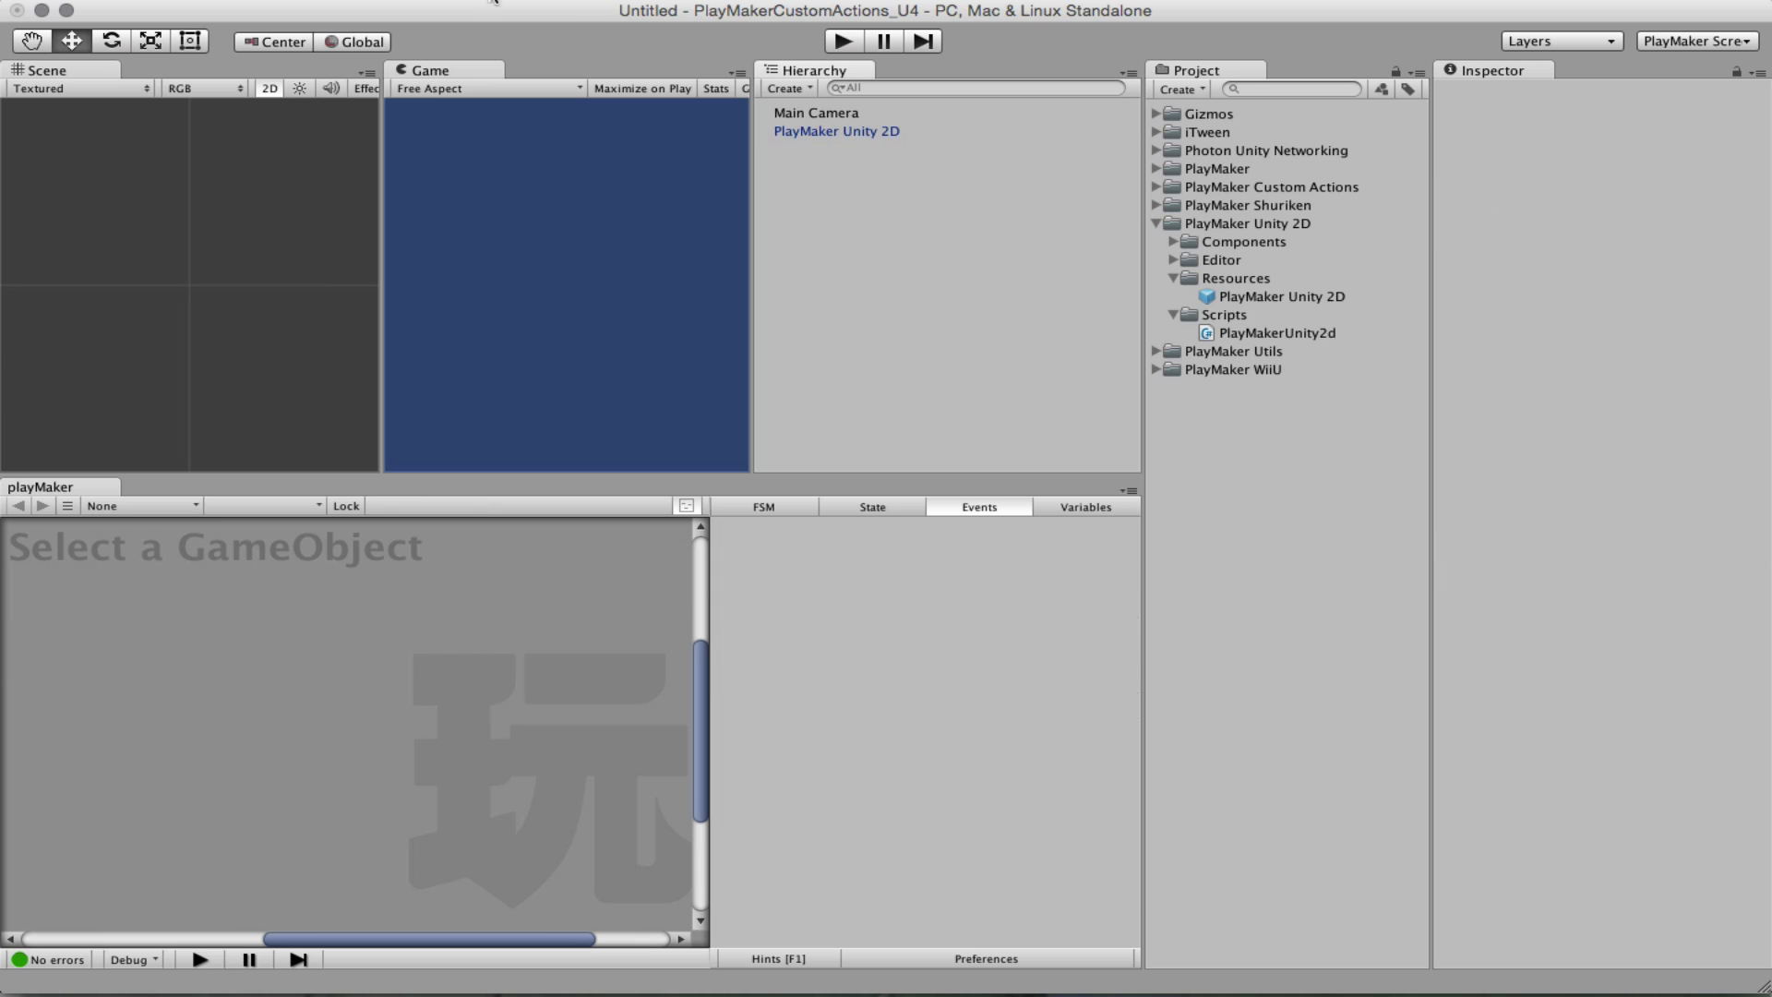
left_click(369, 2)
mouse_move(392, 76)
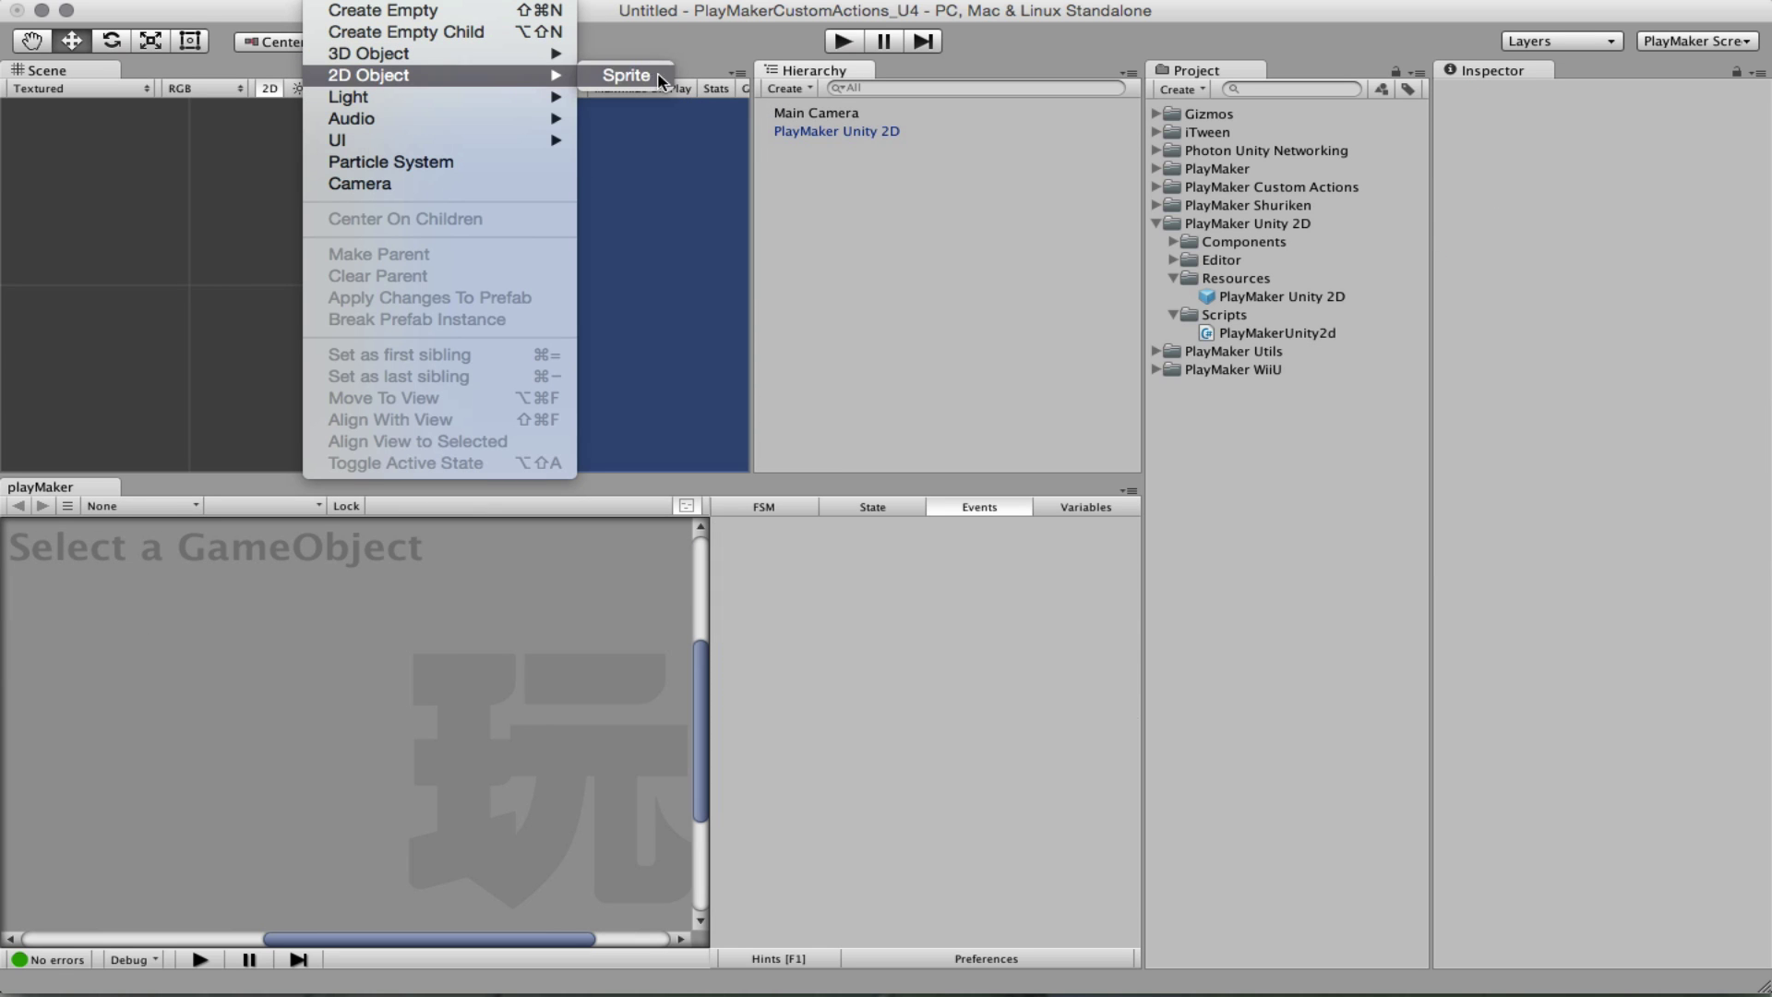
left_click(627, 76)
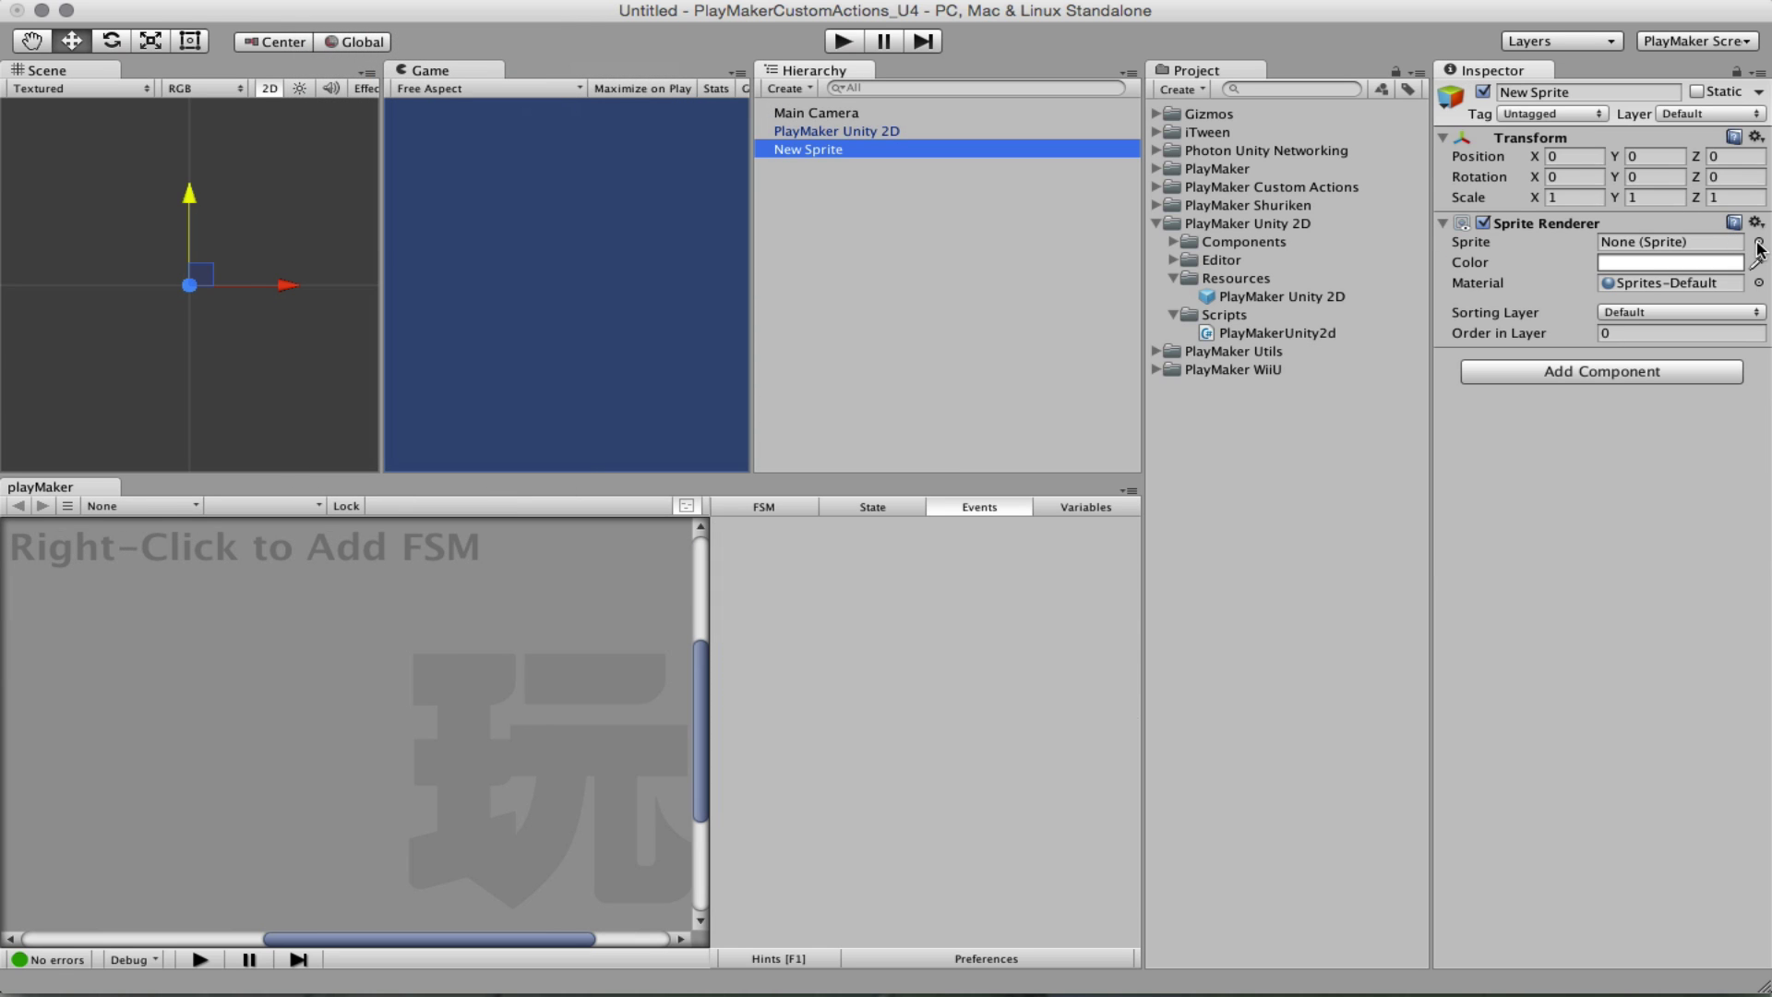
left_click(1758, 244)
left_click(178, 226)
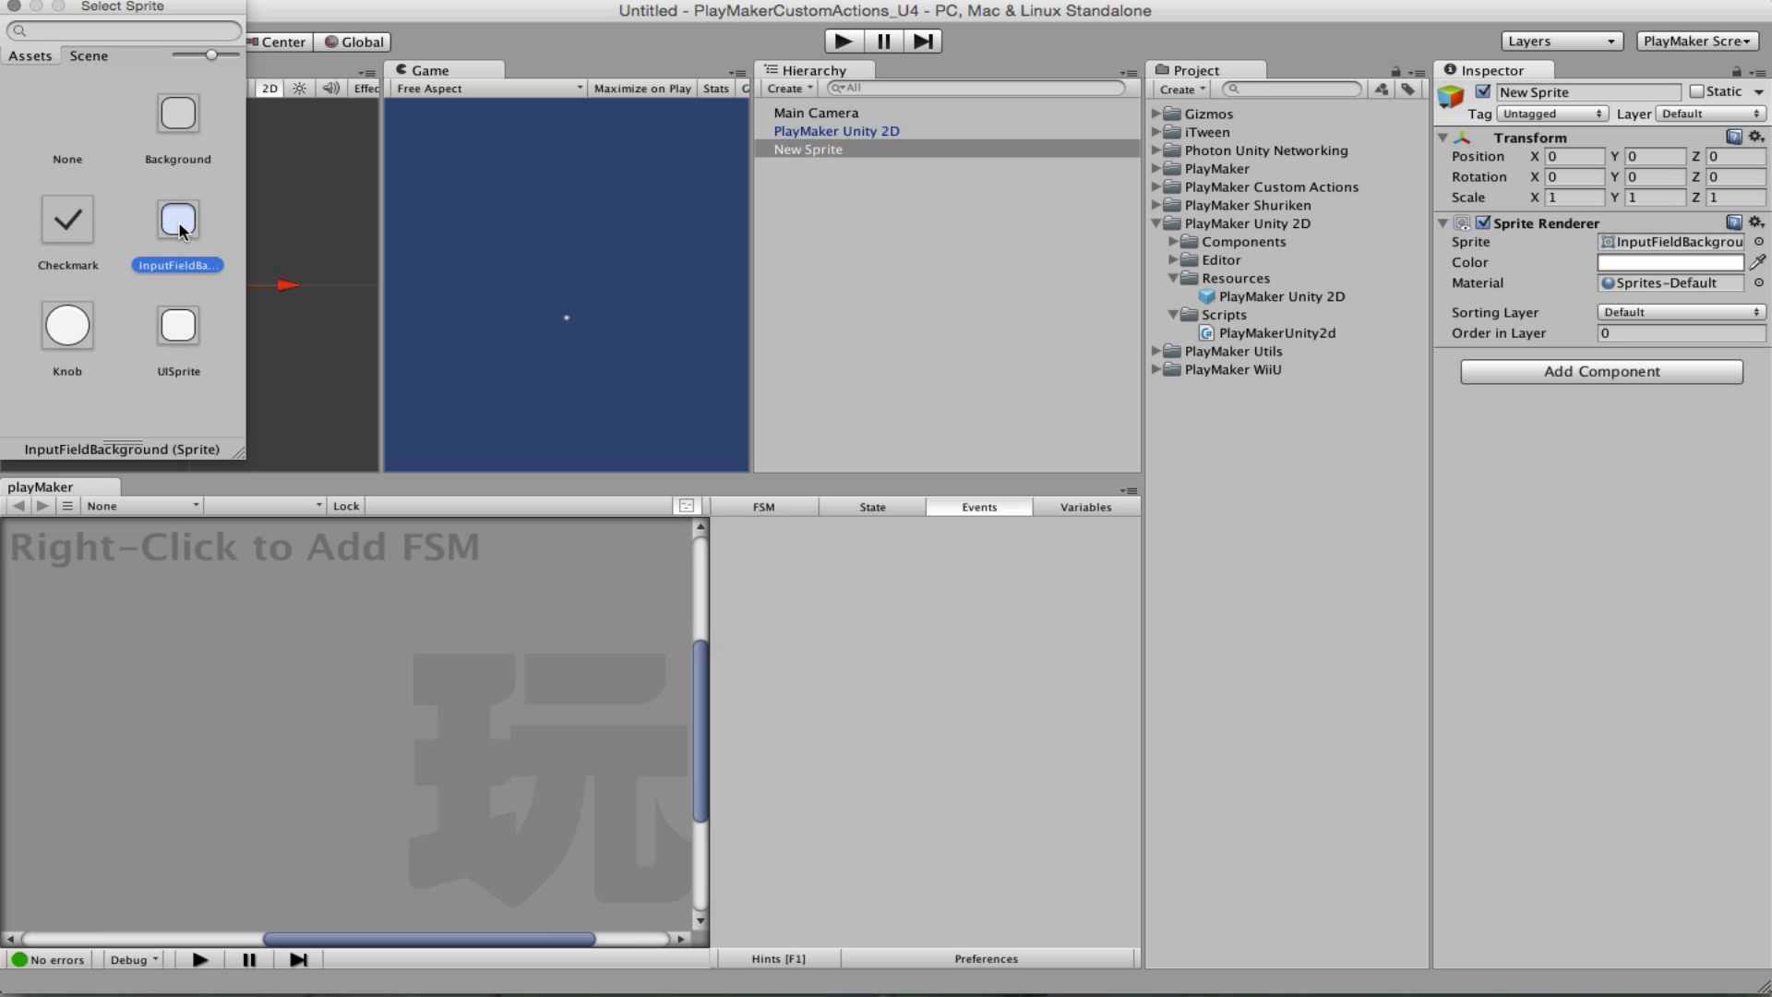
left_click(14, 6)
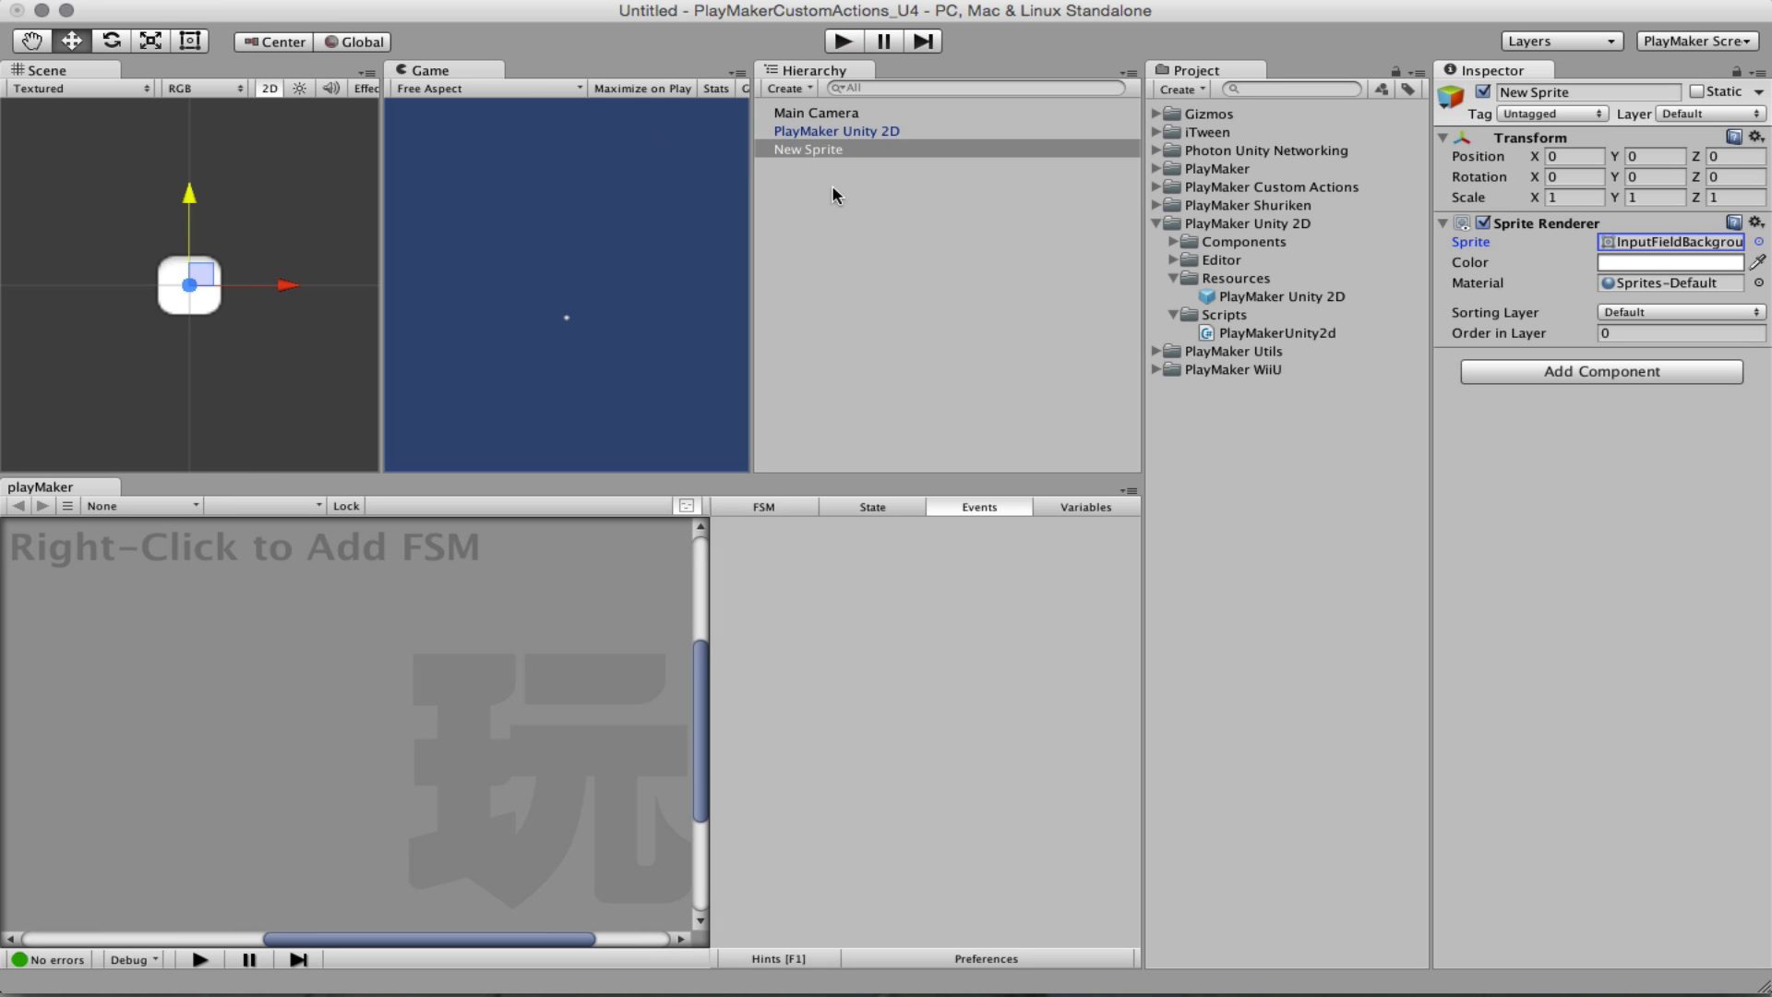
Step: Set the Main Camera position to Z -2 and Y 0
left_click(831, 121)
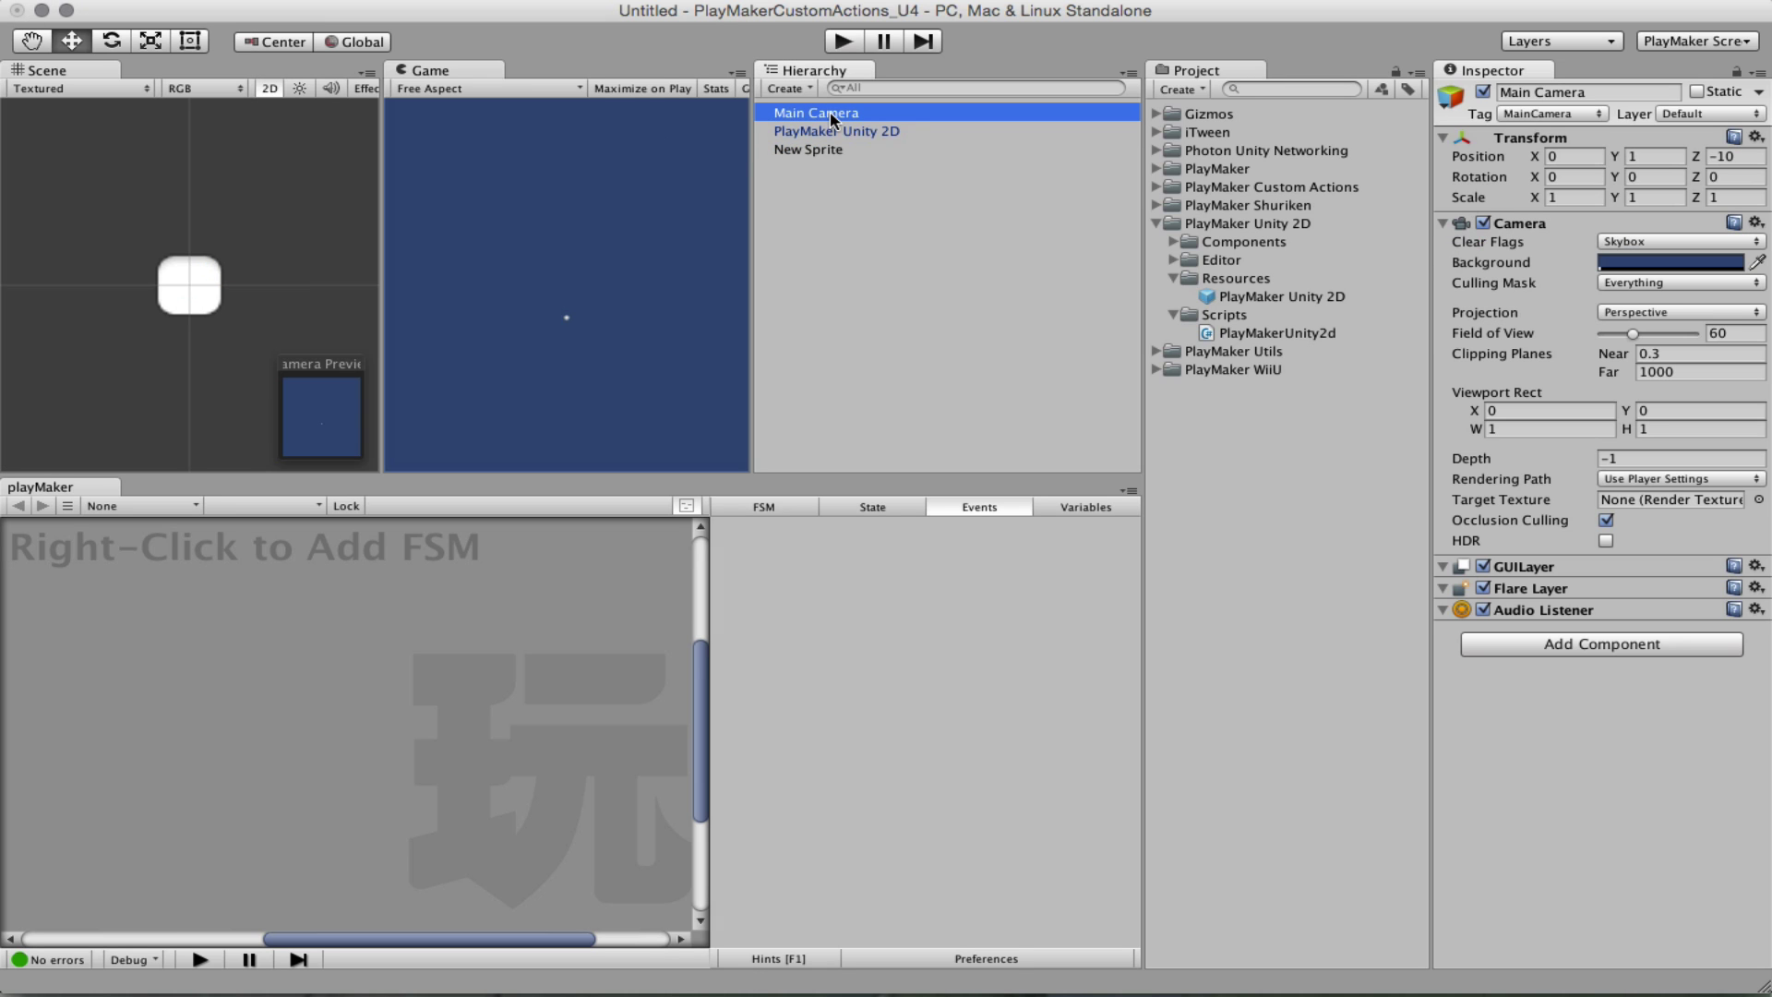
left_click(1735, 156)
type("-2")
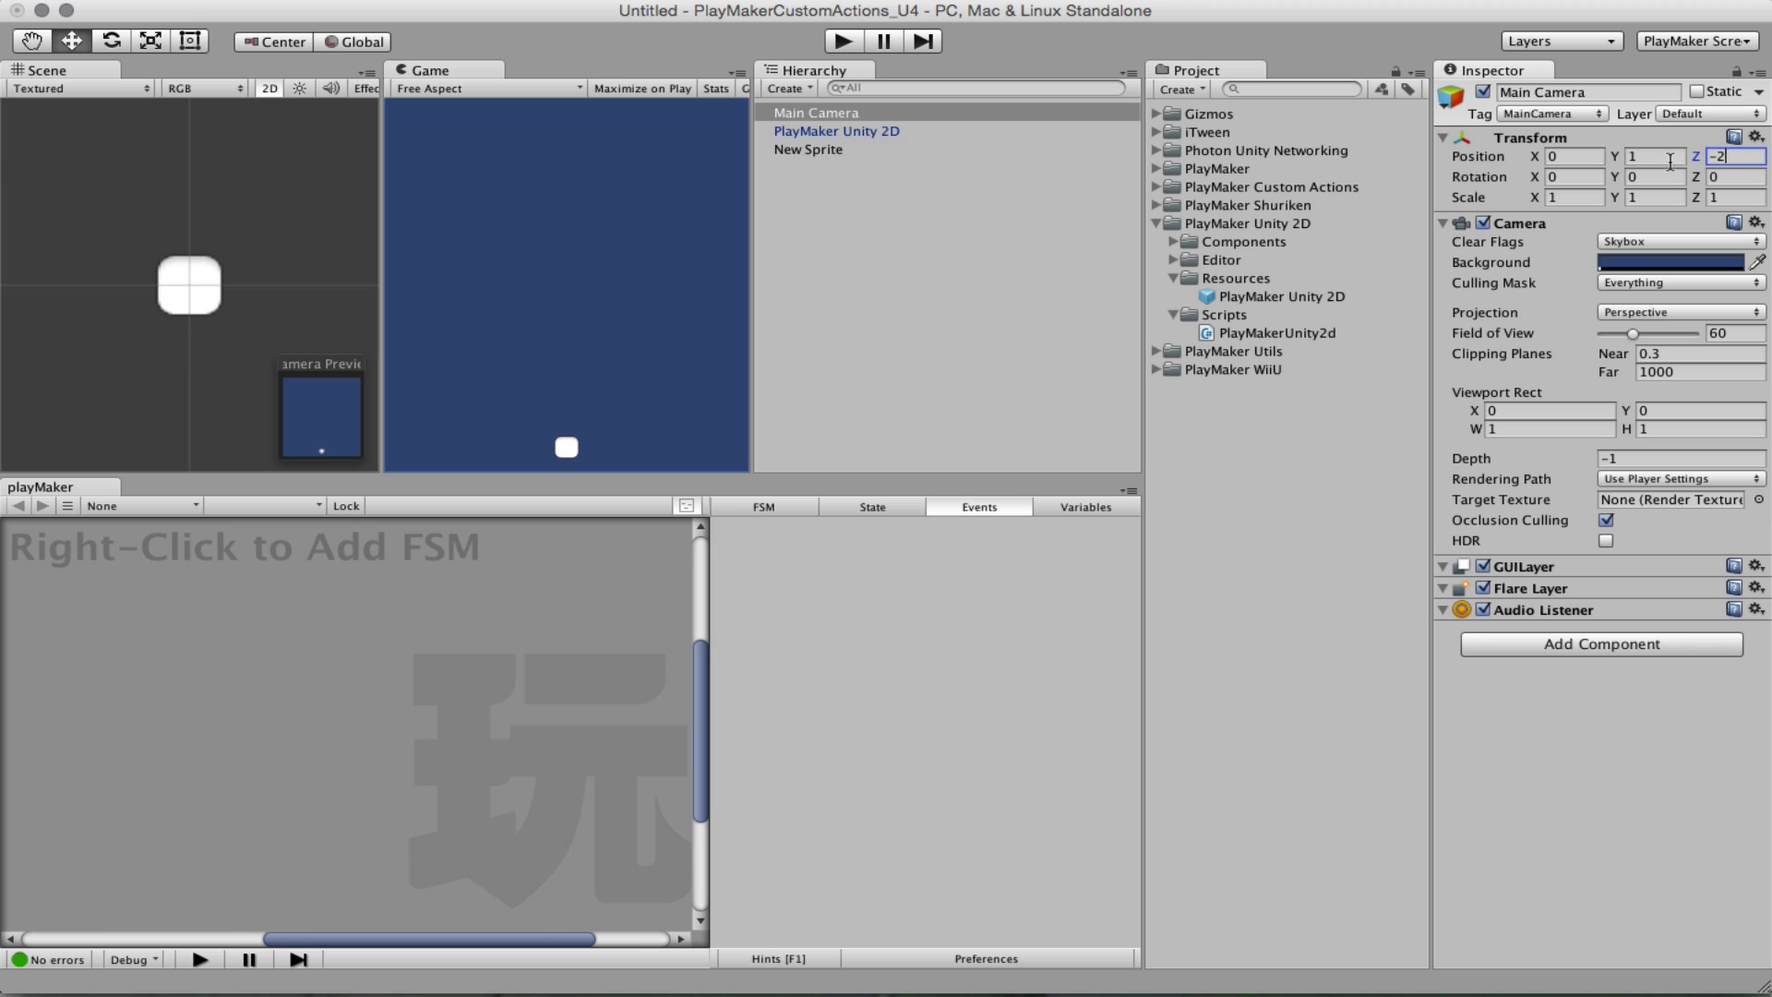
left_click(1661, 158)
type("0")
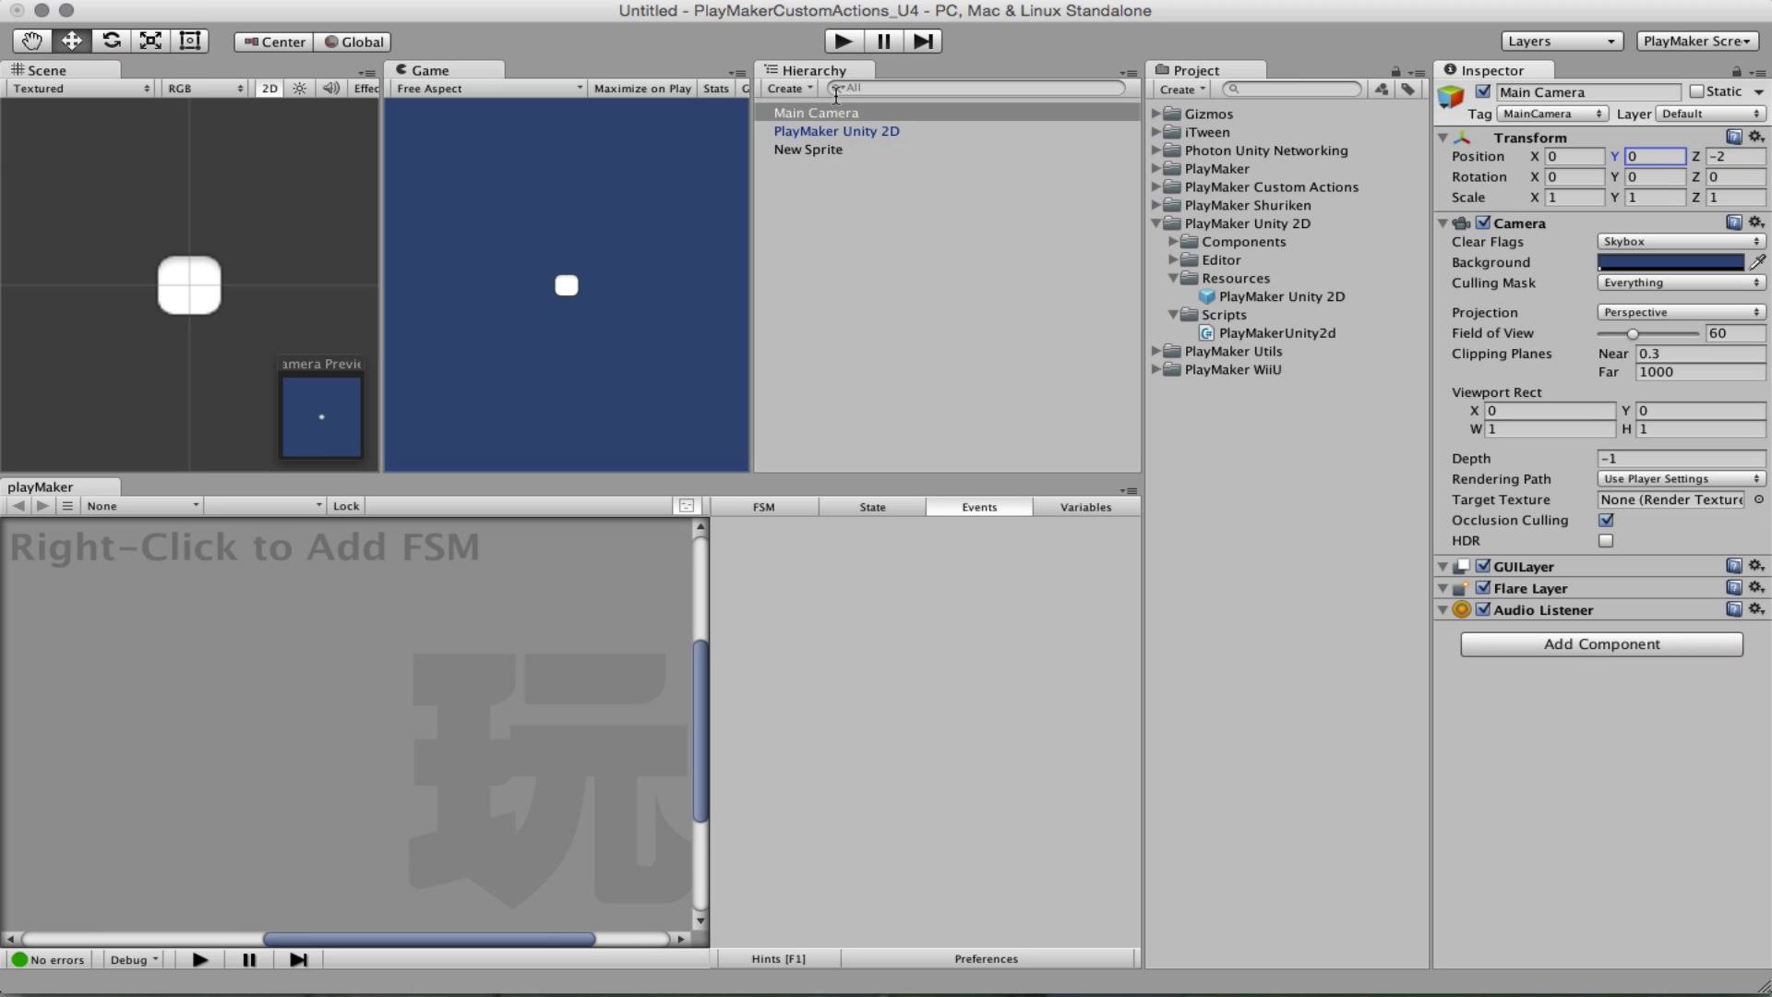
Step: Rename the new sprite to Box
left_click(844, 150)
left_click(1584, 92)
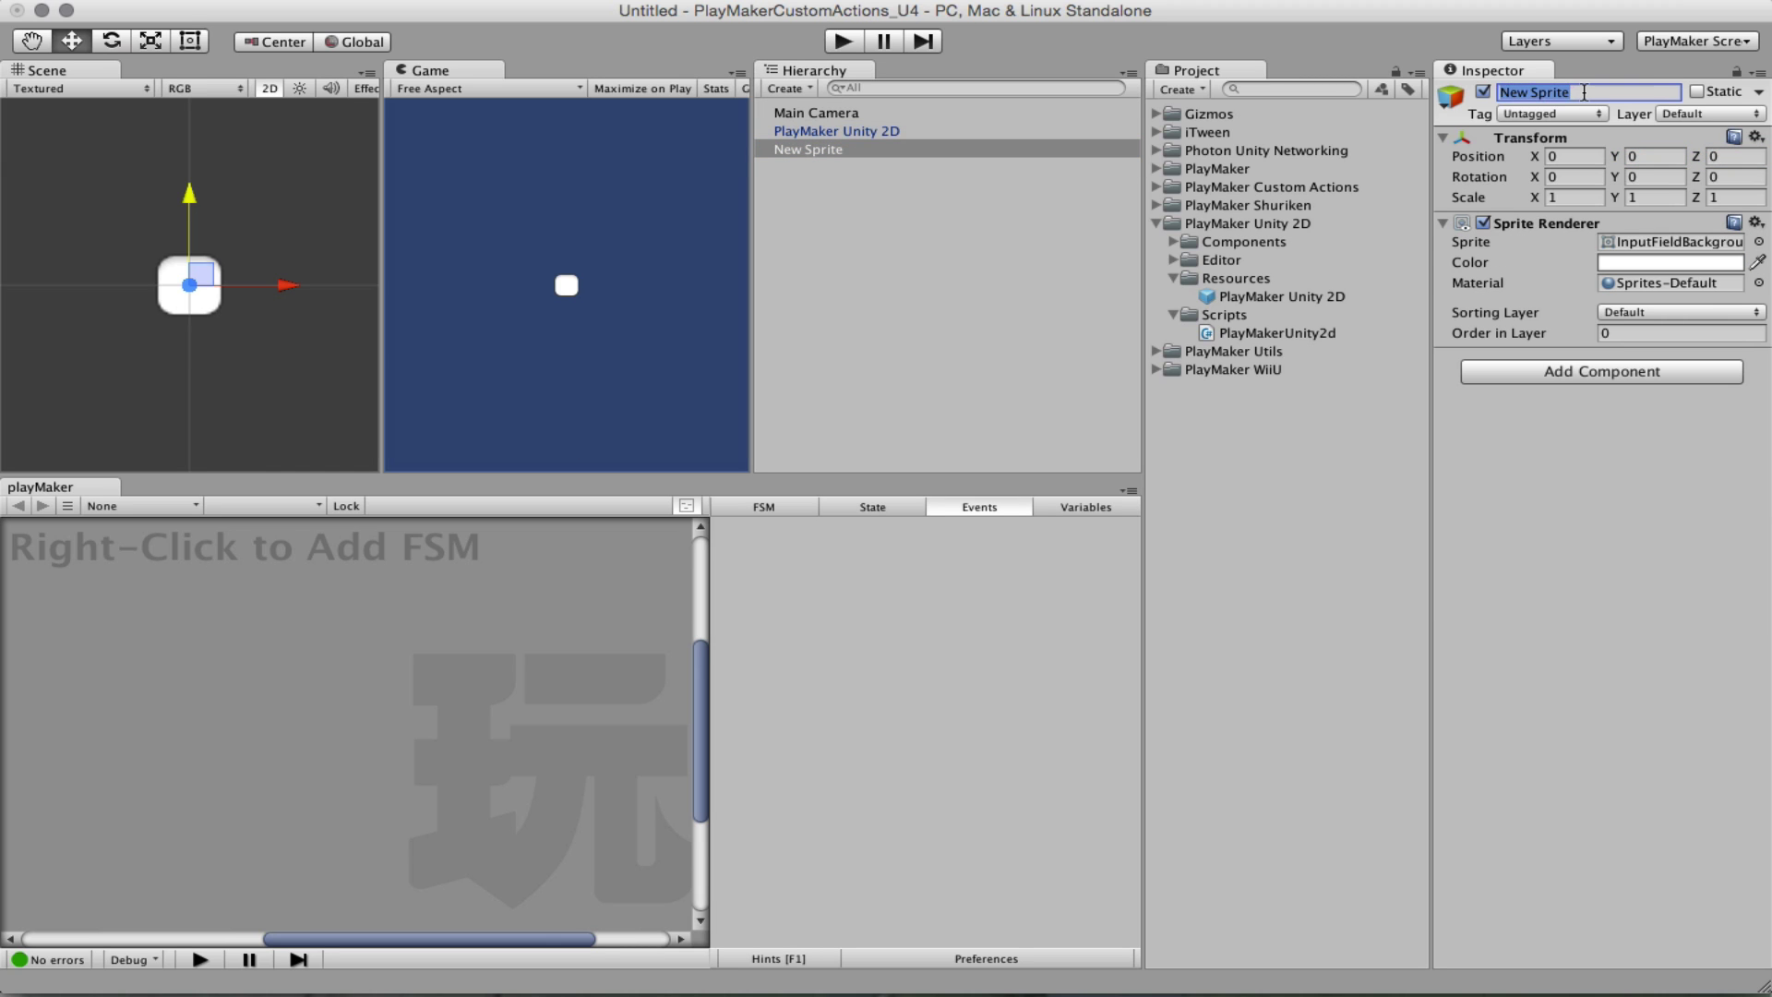
type("Box")
key("Return")
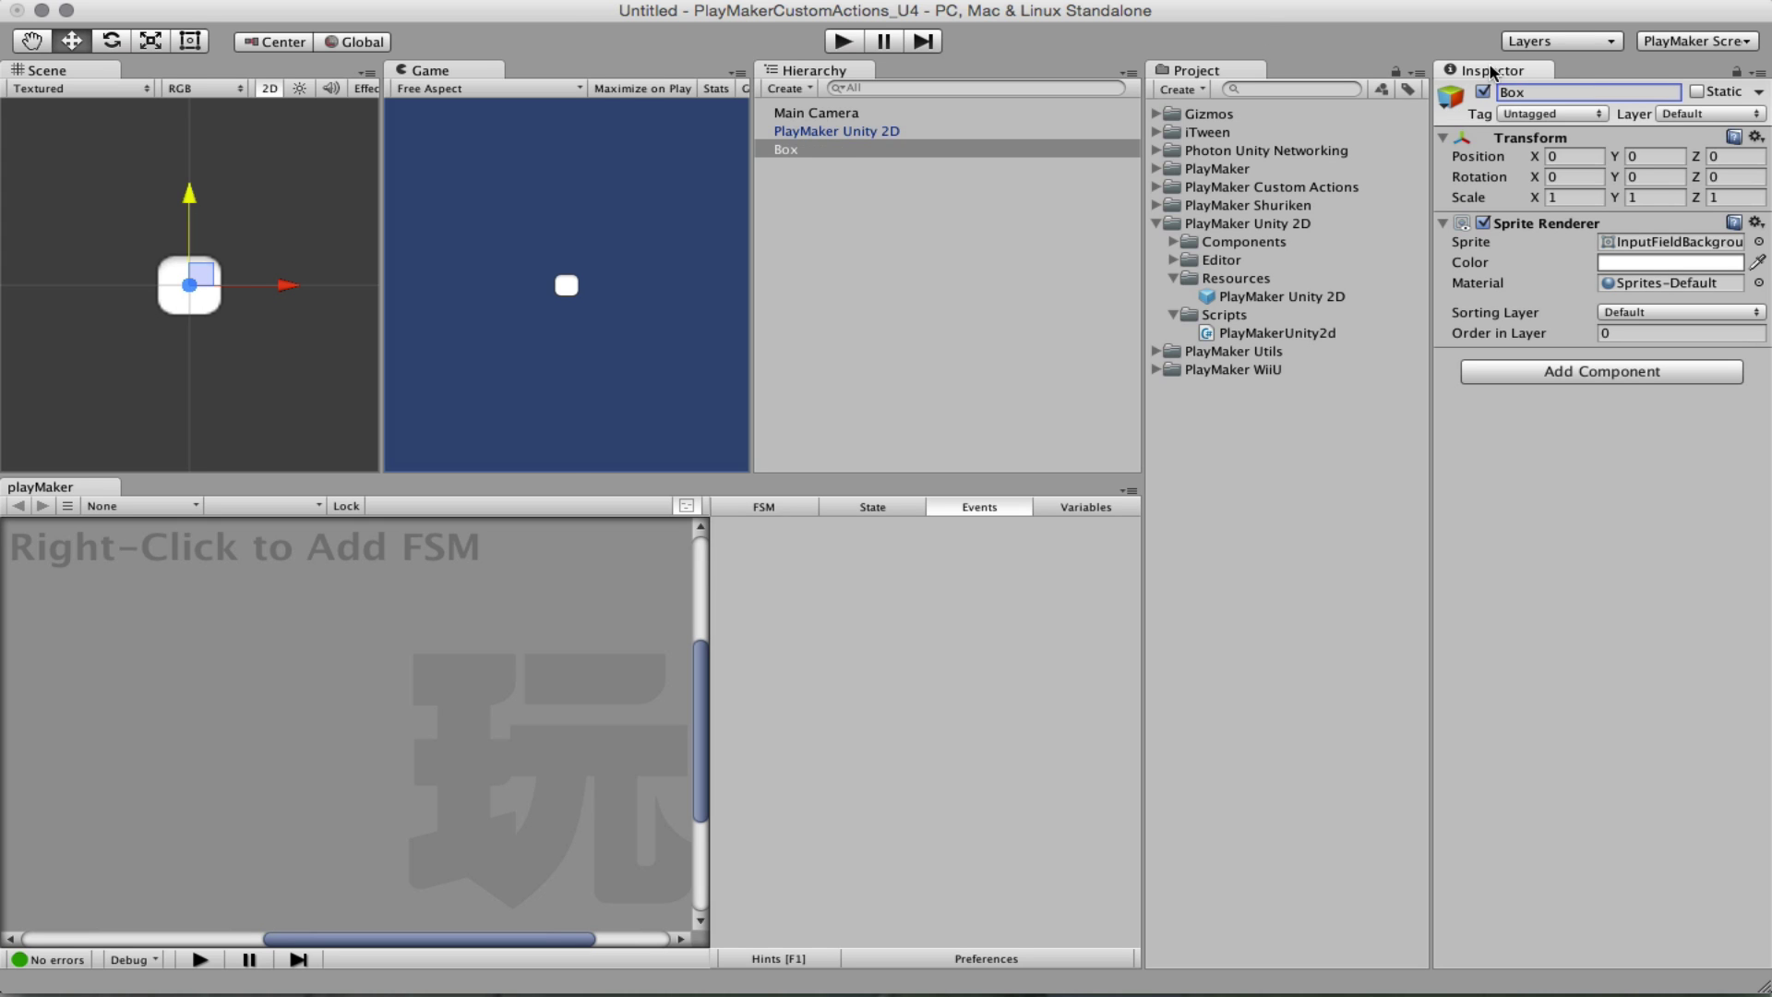
Step: Create a second 2D sprite using the Knob image
left_click(341, 0)
mouse_move(388, 76)
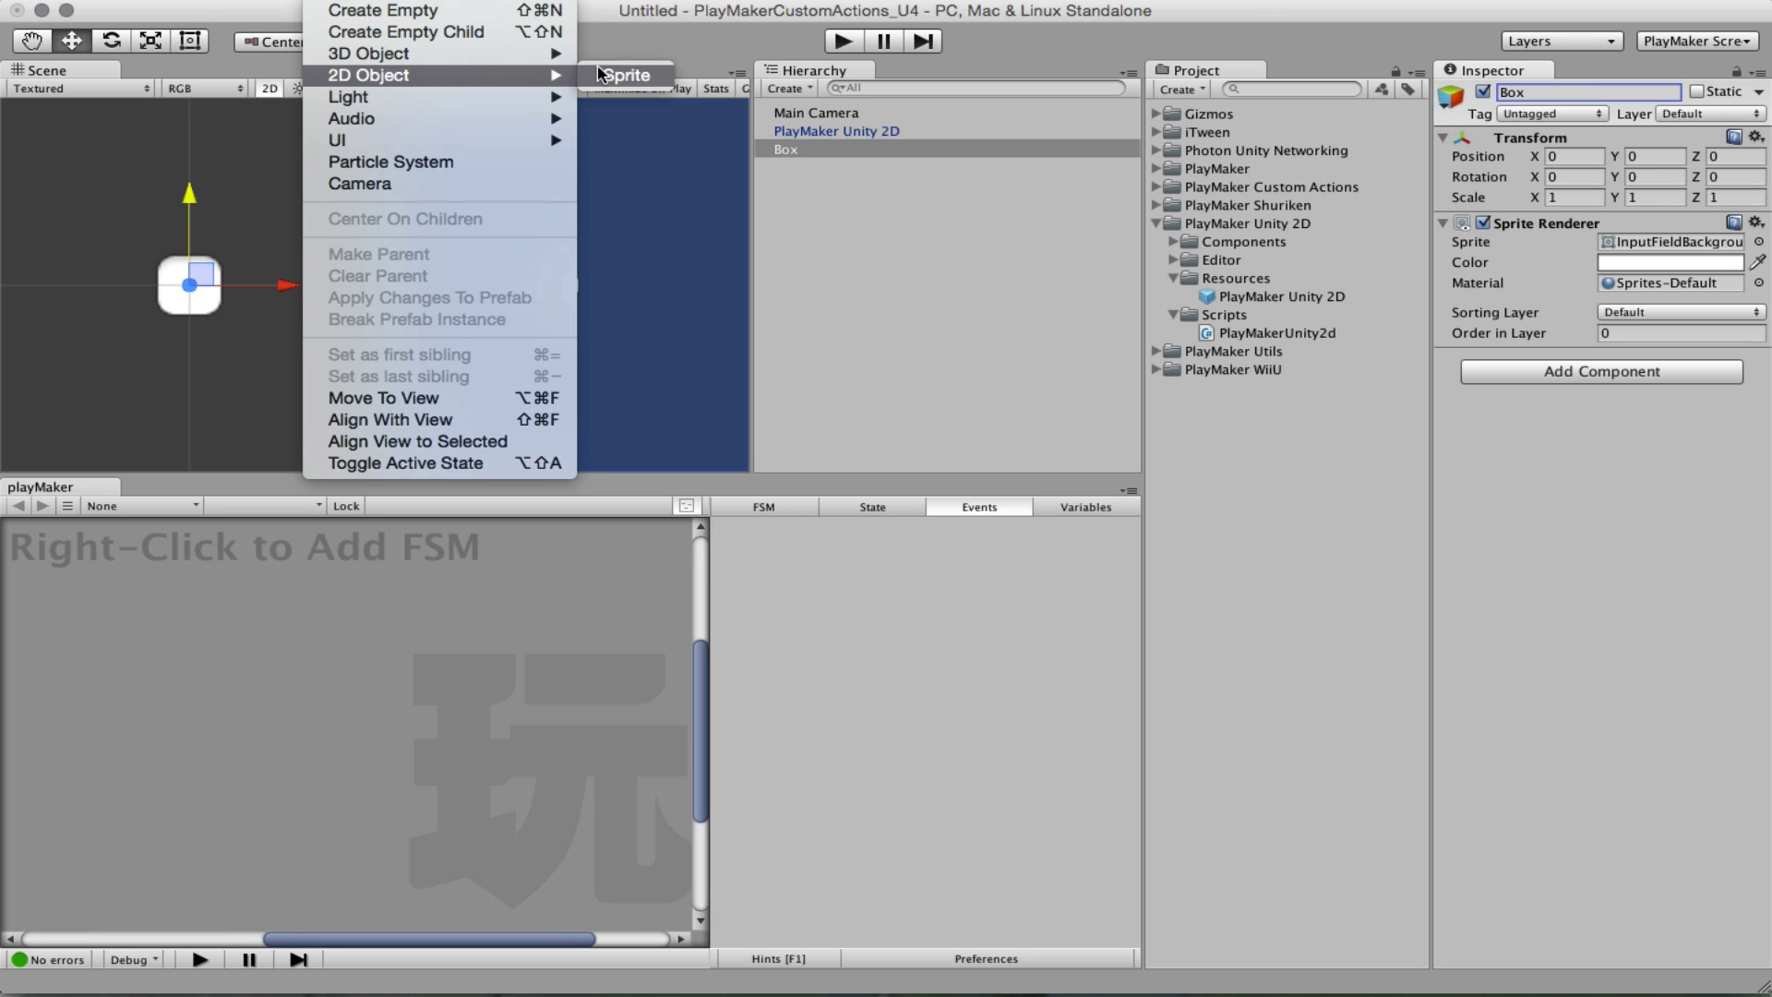
left_click(626, 78)
left_click(1599, 91)
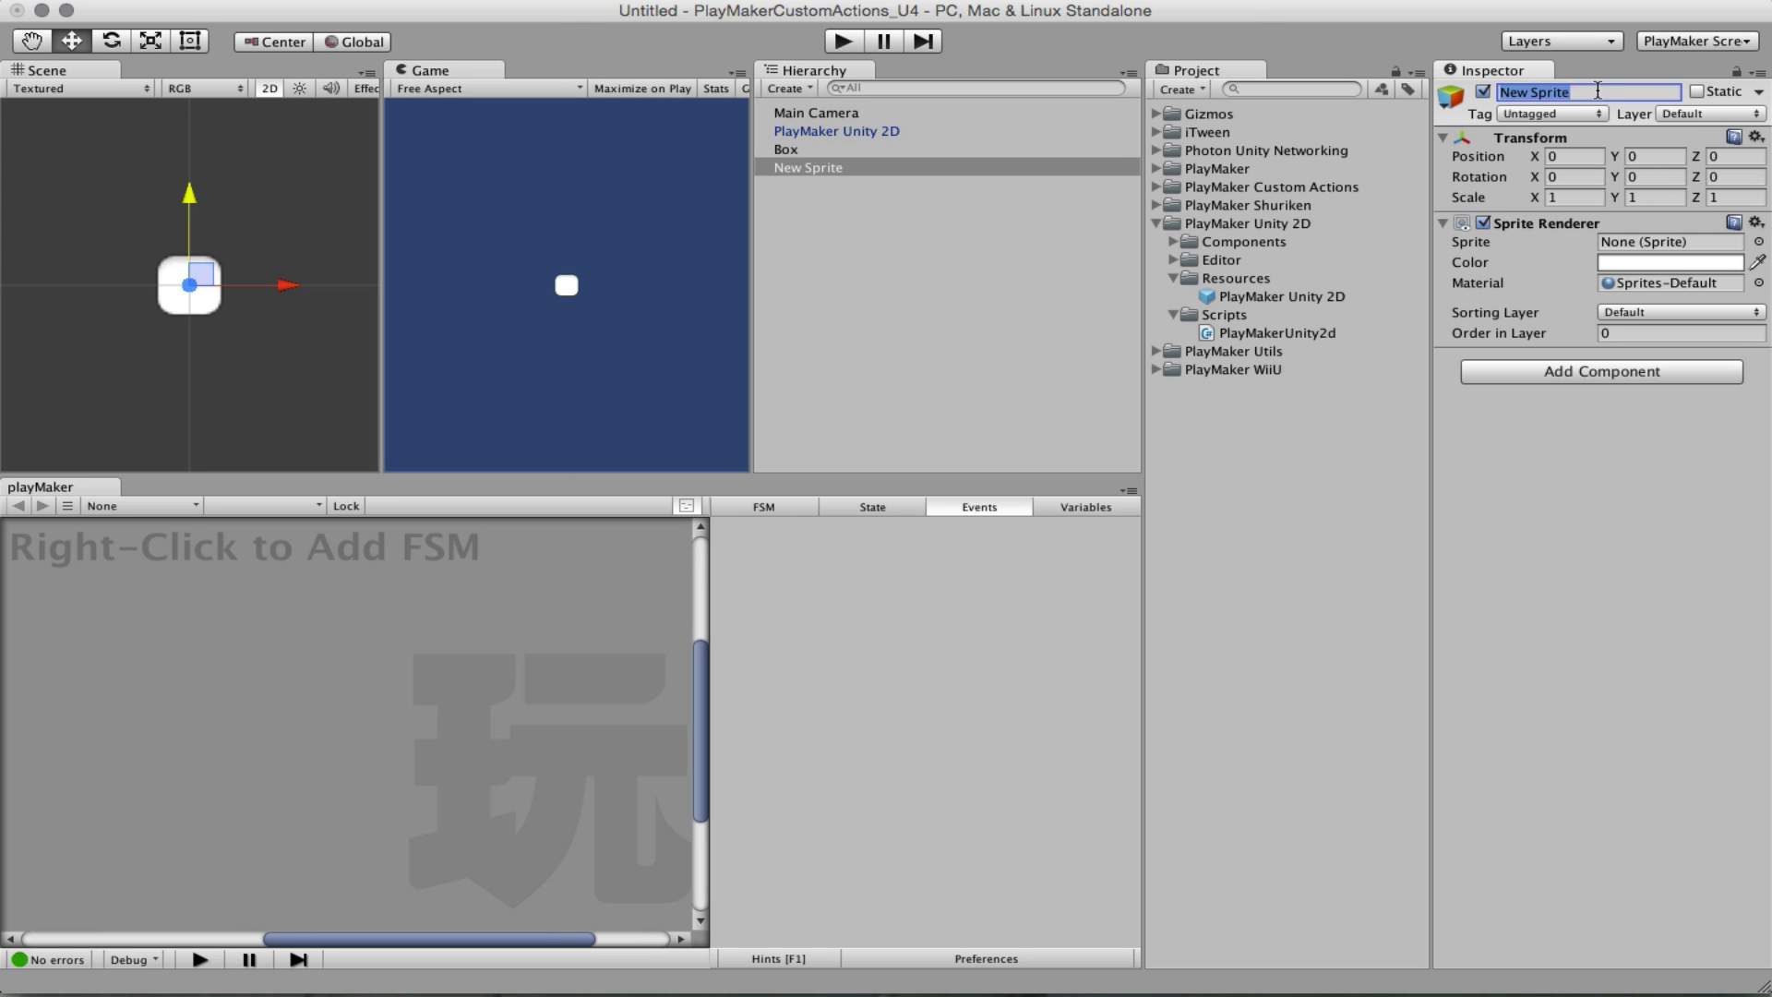
type("Circle")
left_click(1758, 240)
left_click(59, 339)
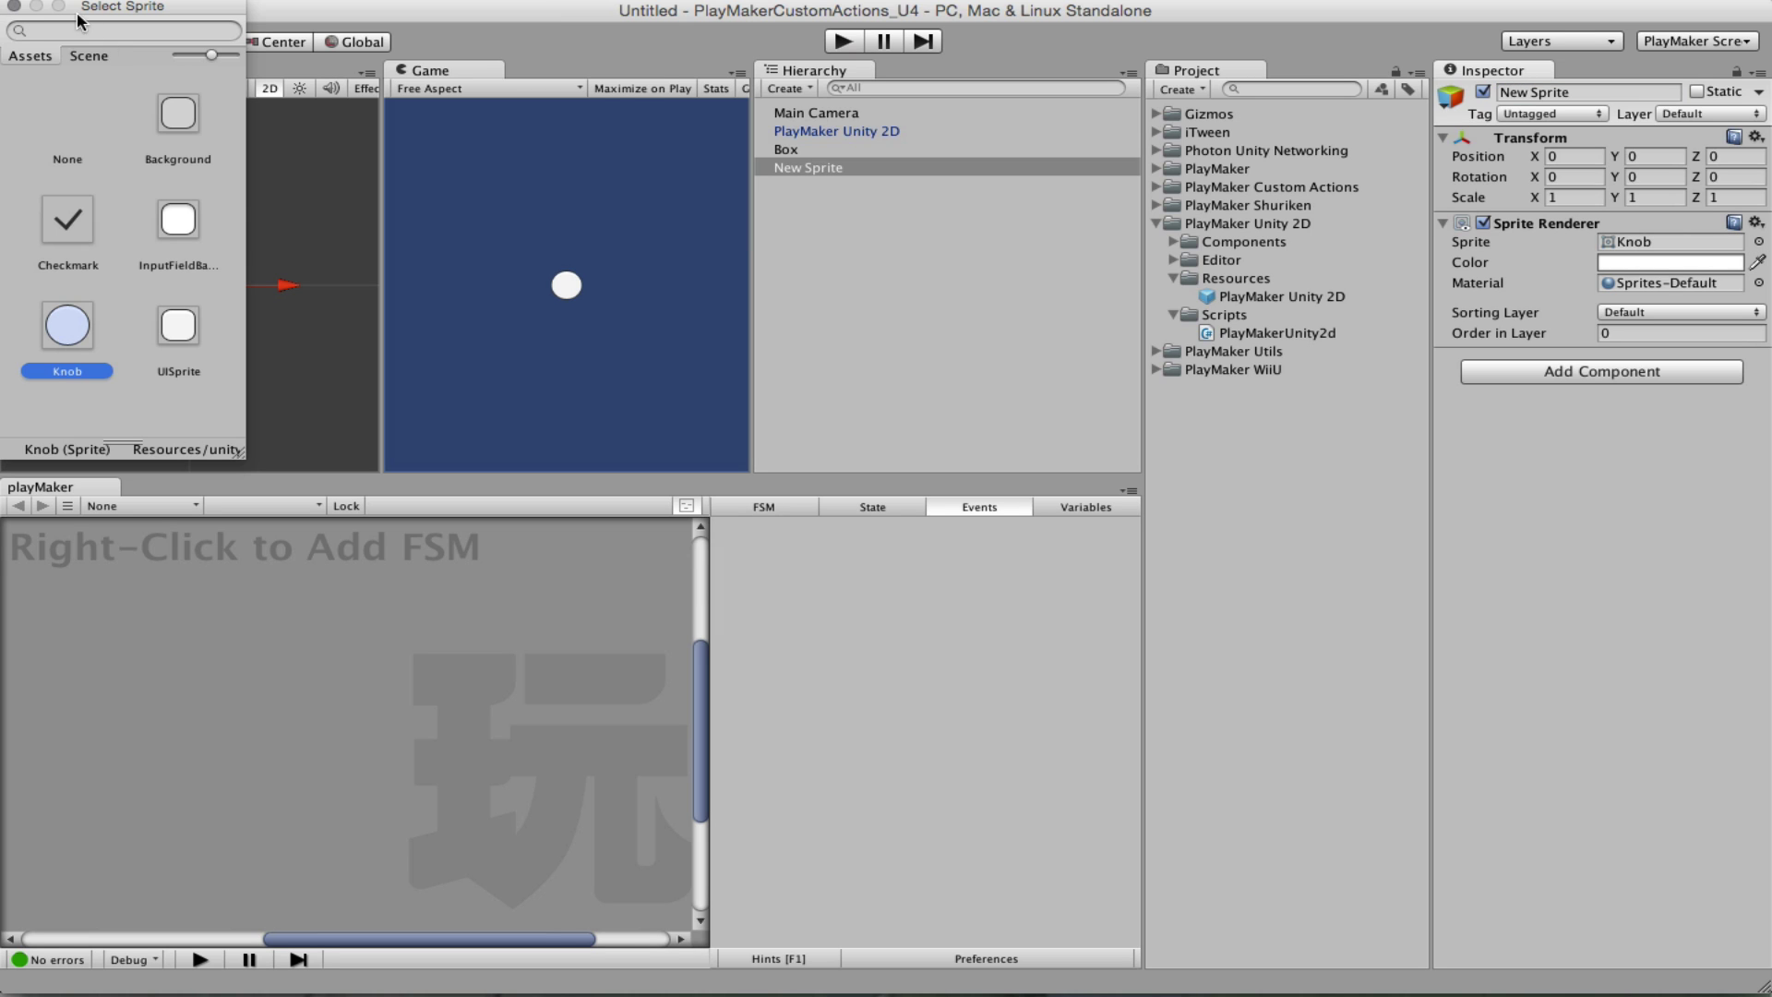
left_click(14, 5)
Step: Place the circle below the Box, raise the Box, and name the circle Circle
left_click_drag(190, 199, 189, 321)
left_click(210, 296)
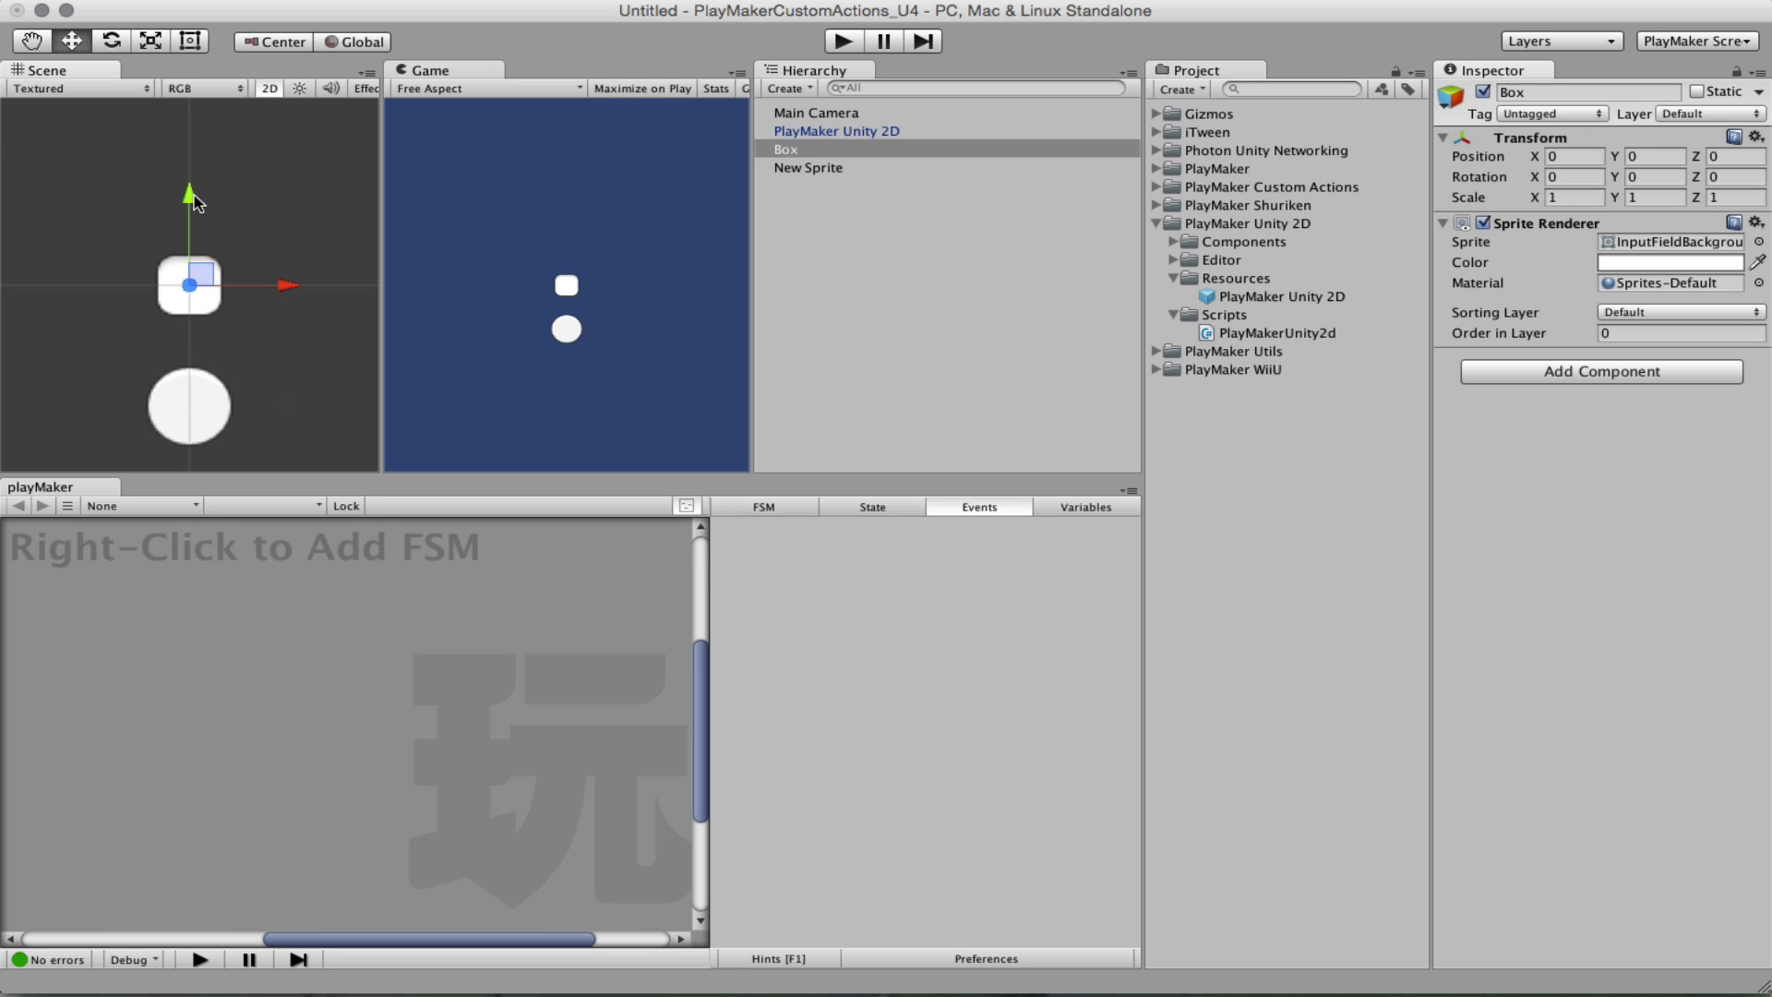
left_click_drag(189, 196, 189, 105)
left_click(207, 414)
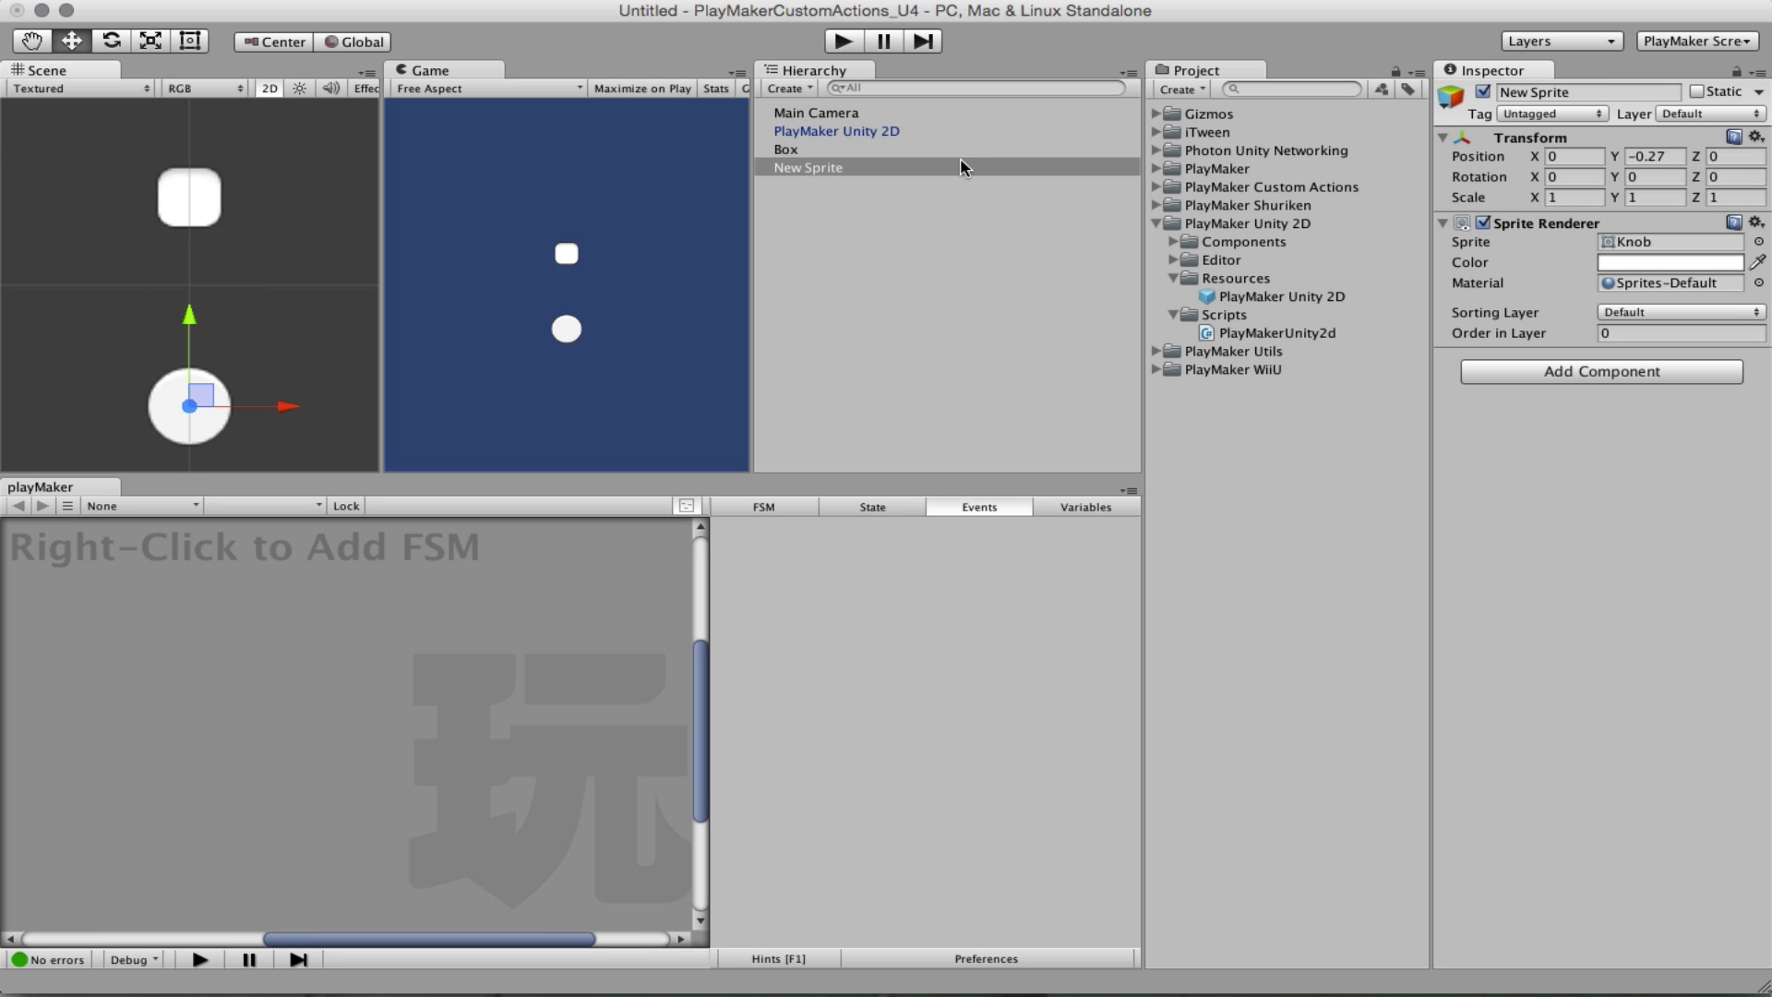
left_click(1576, 95)
type("Circle")
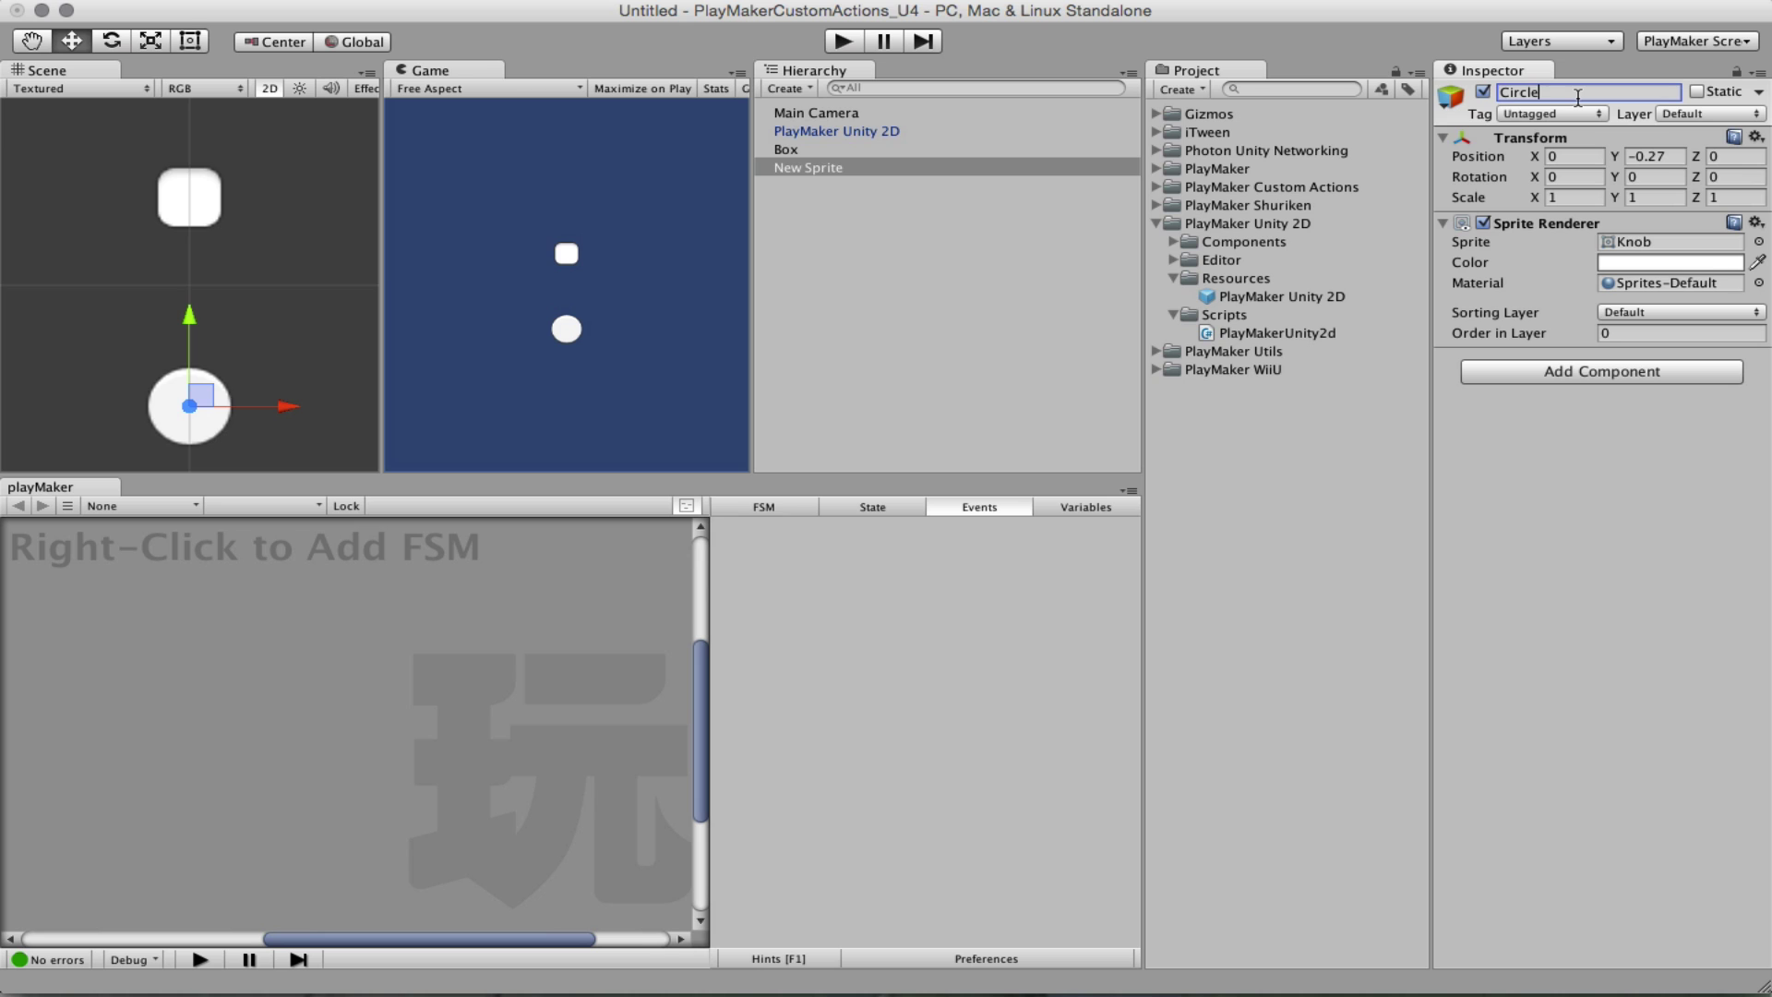
key("Return")
Step: Add a kinematic Rigidbody 2D and a Circle Collider 2D to the Circle
left_click(1584, 373)
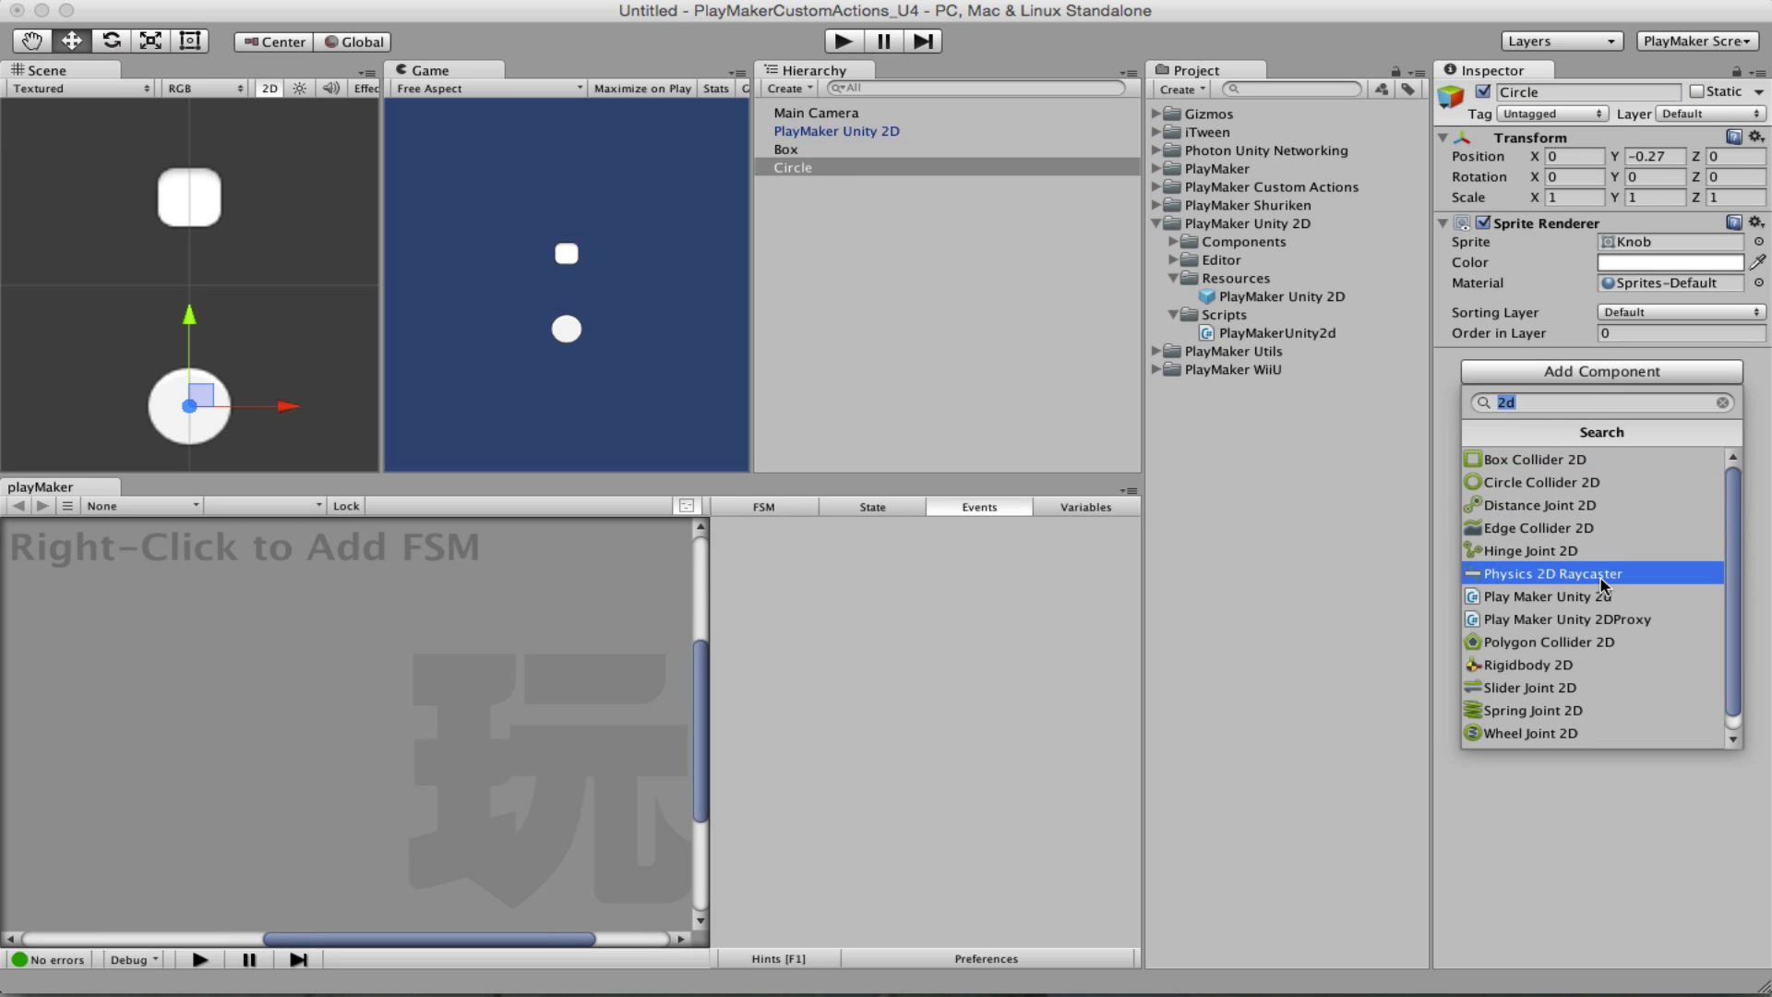
left_click(1591, 662)
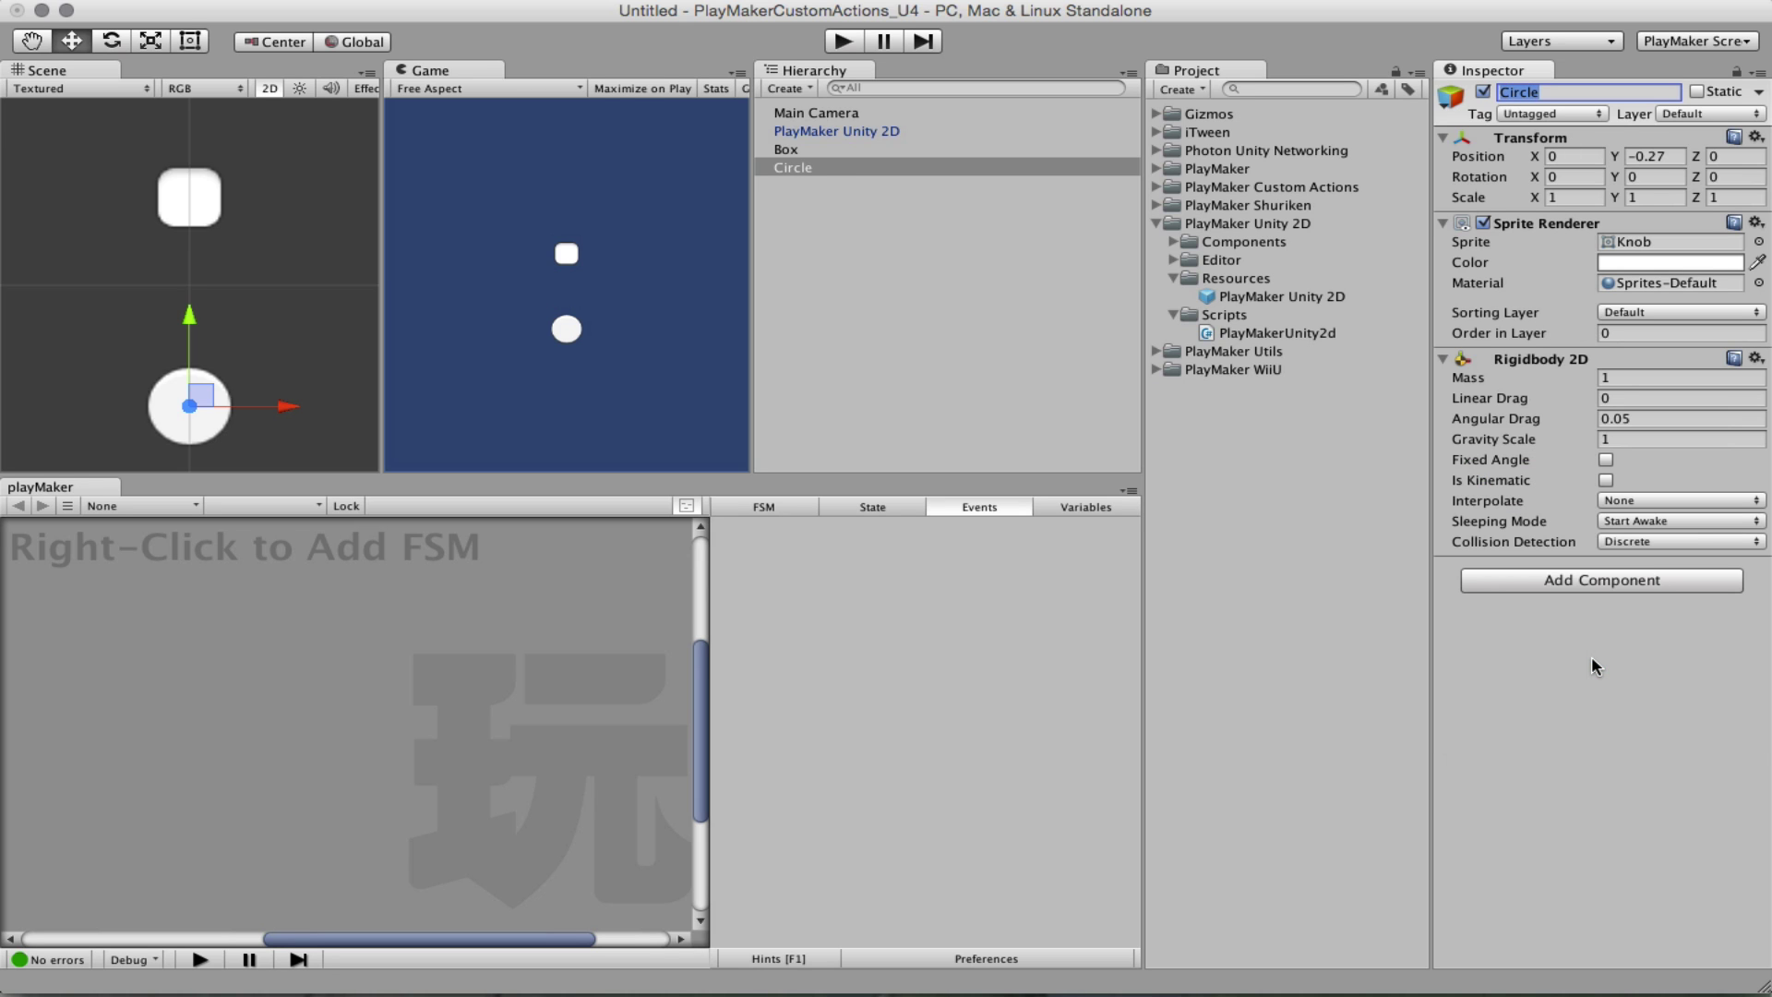
left_click(1606, 480)
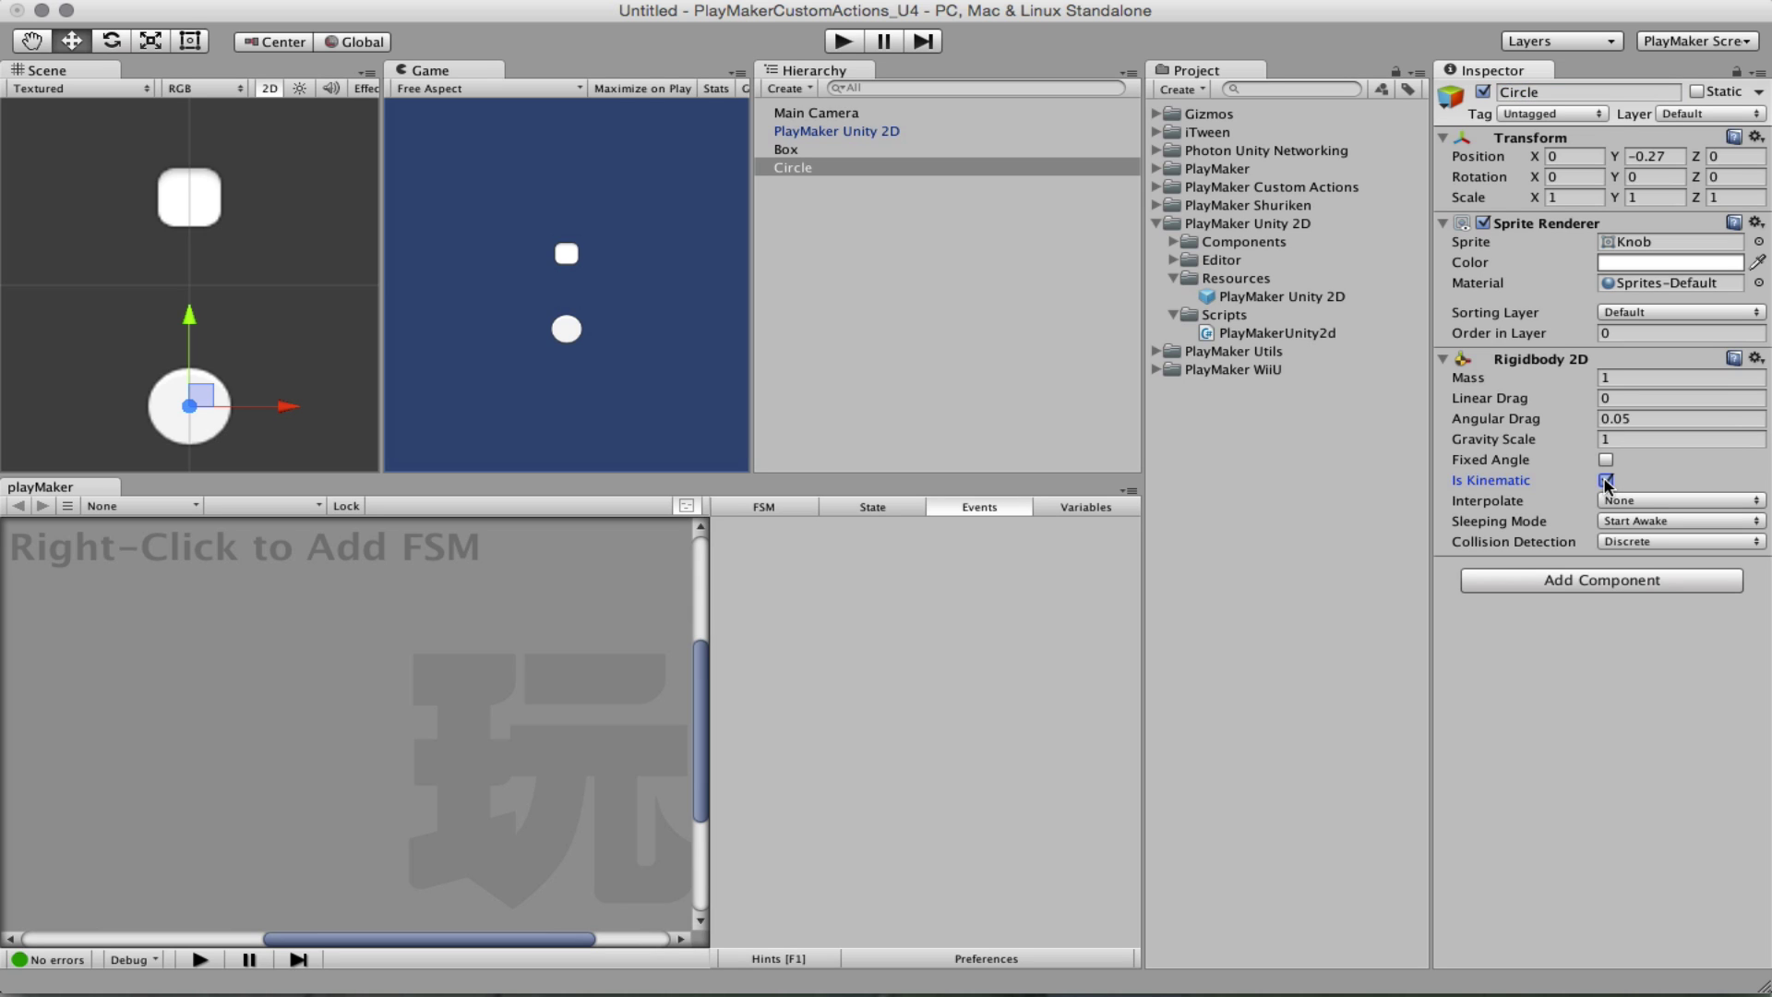
left_click(1574, 580)
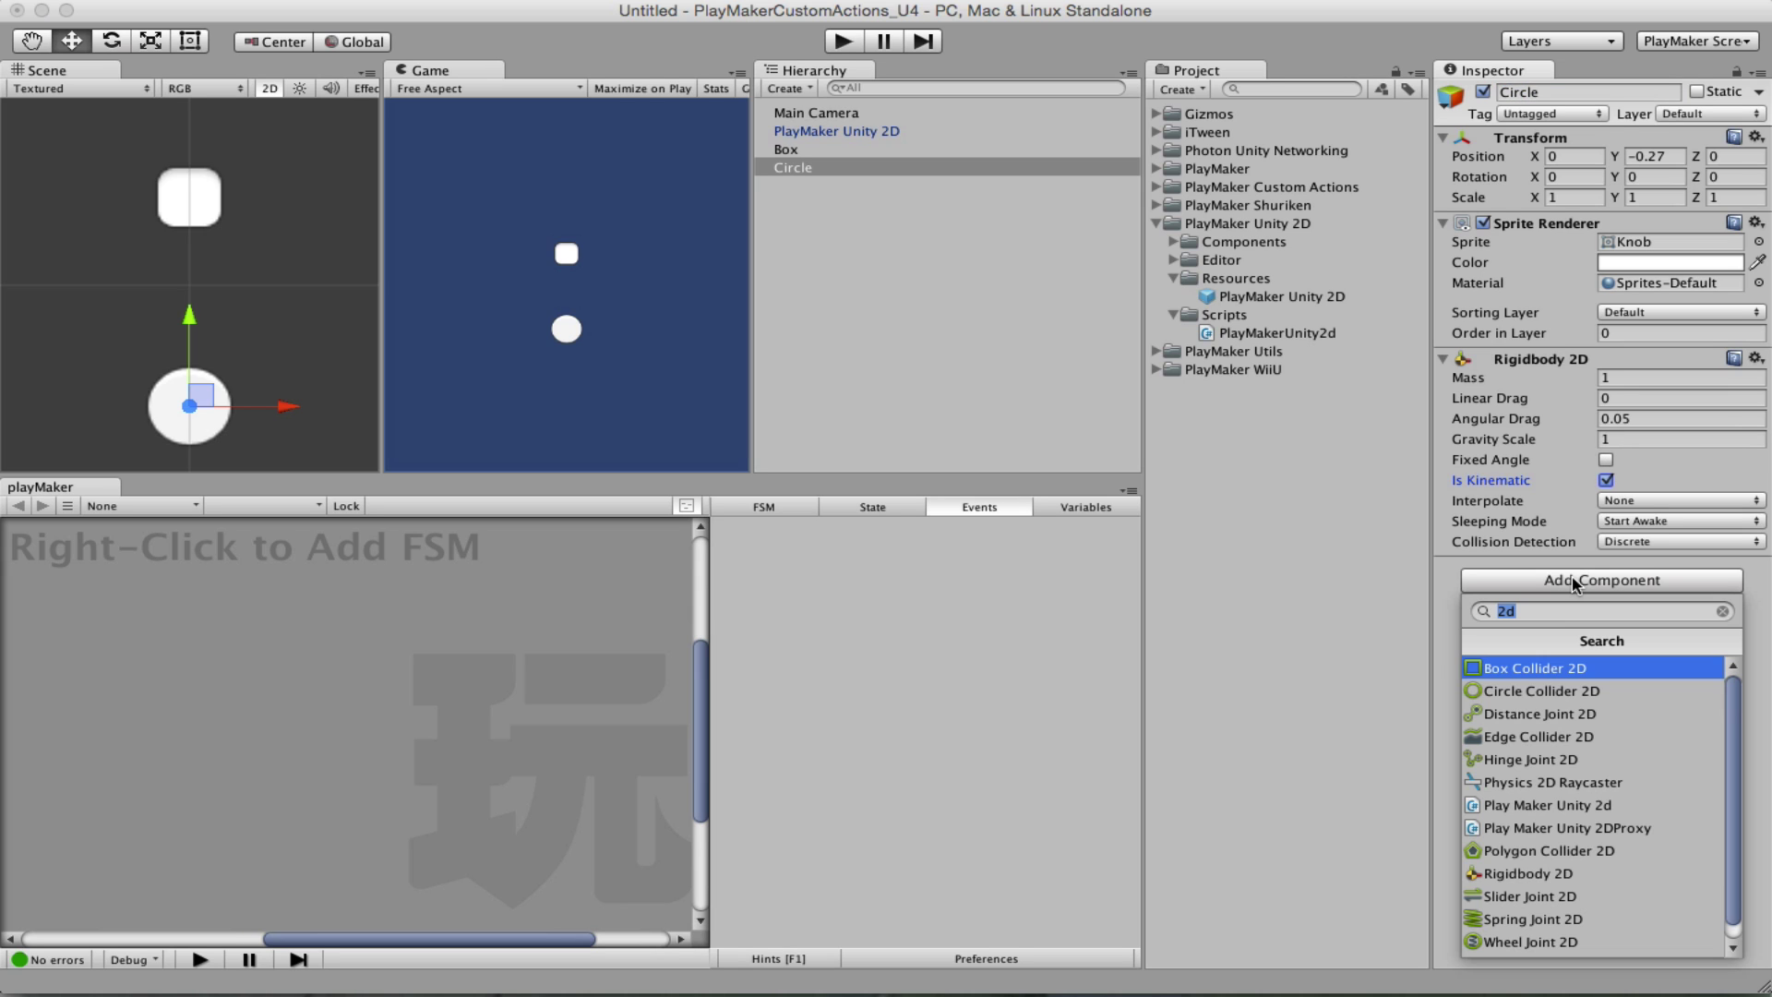
left_click(1568, 693)
Step: Add a Rigidbody 2D and a Box Collider 2D to the Box
left_click(794, 149)
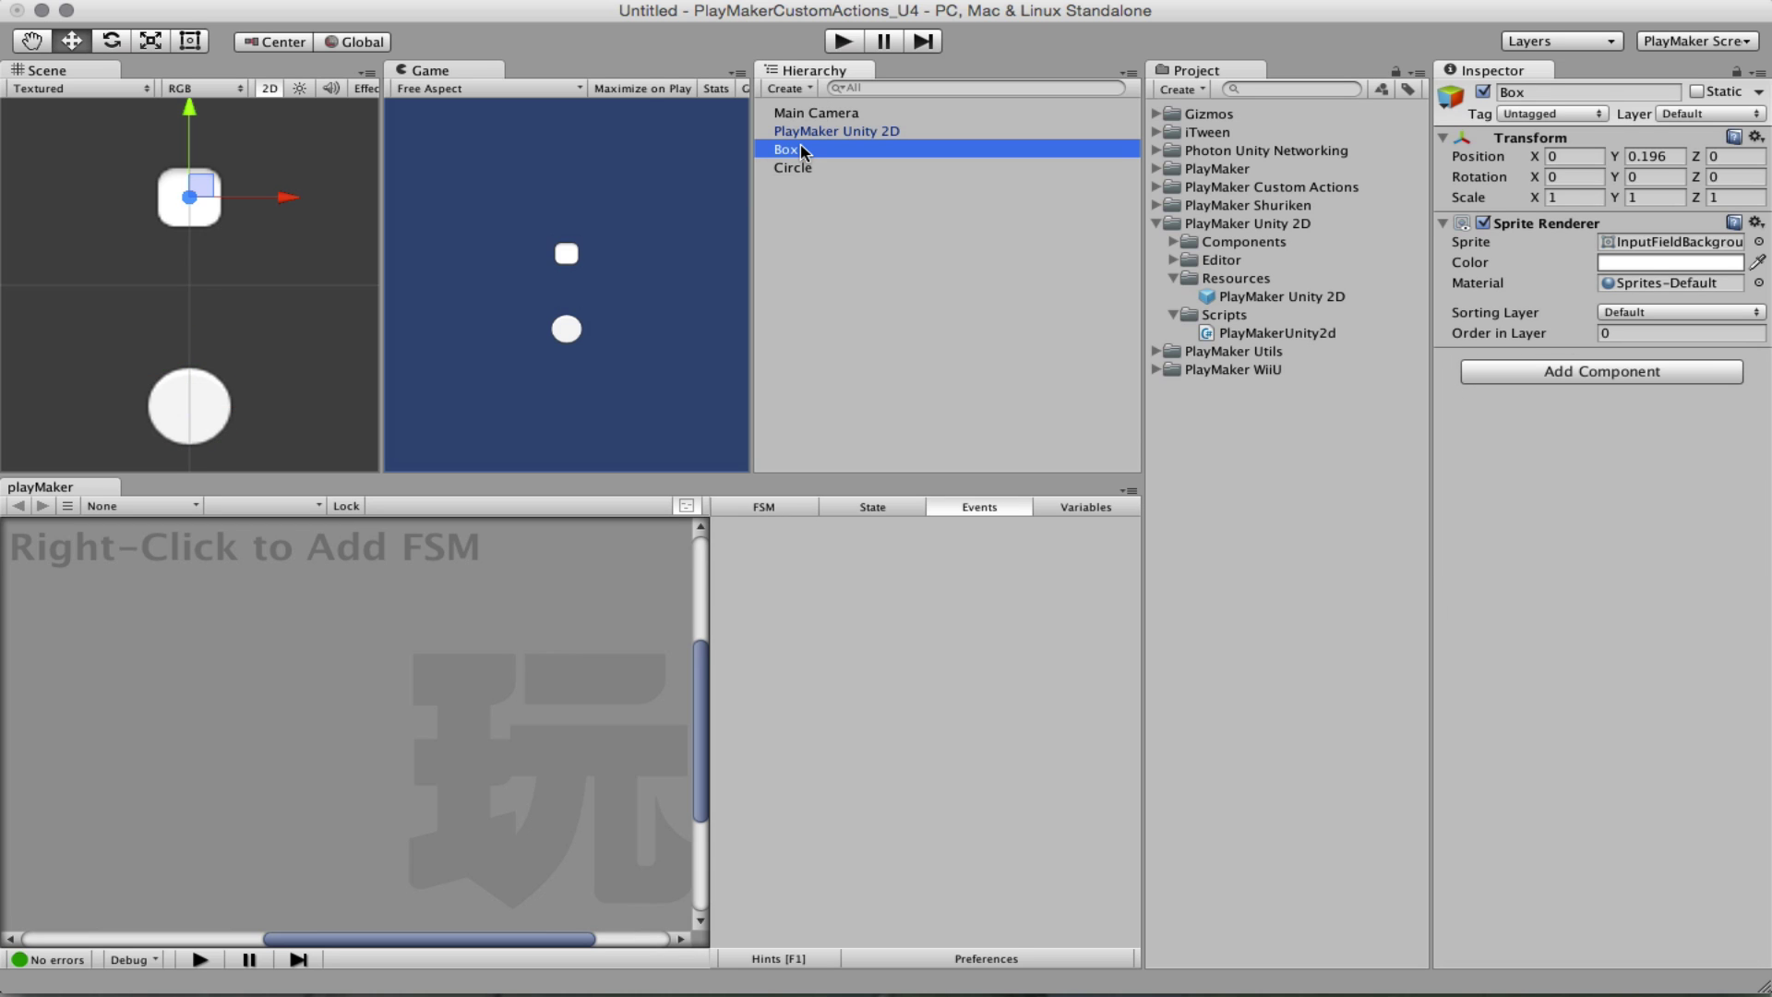
left_click(1602, 371)
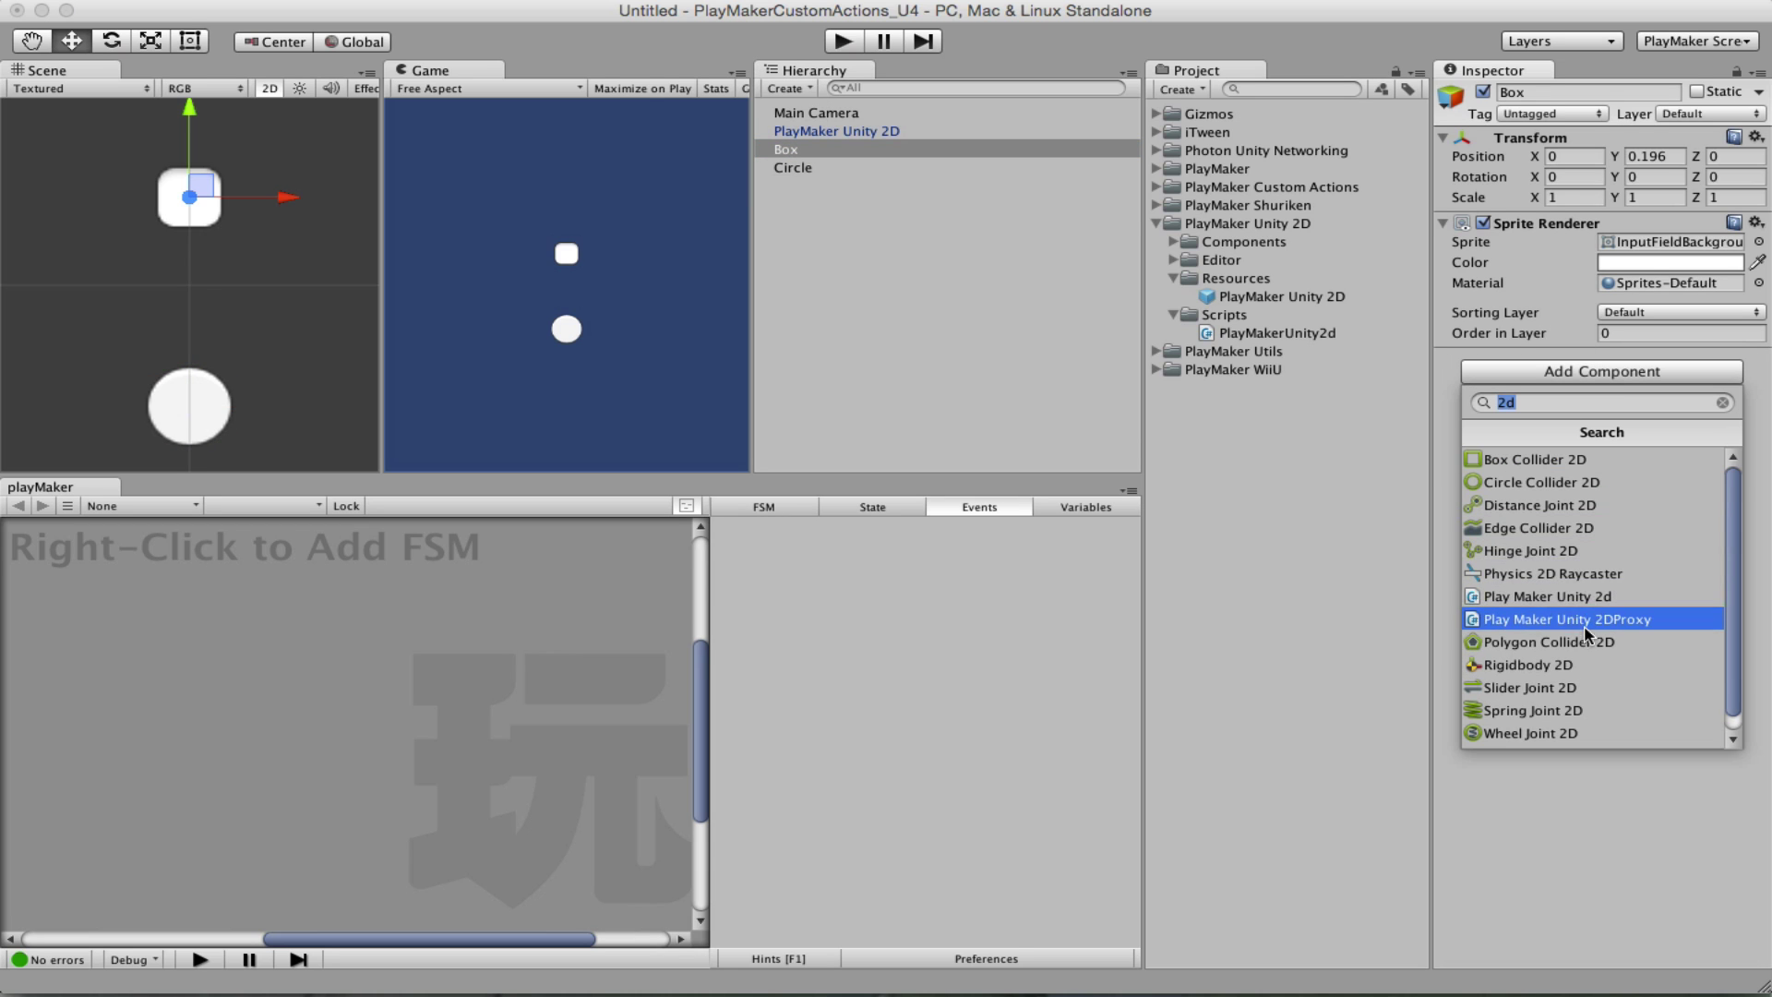
left_click(1607, 664)
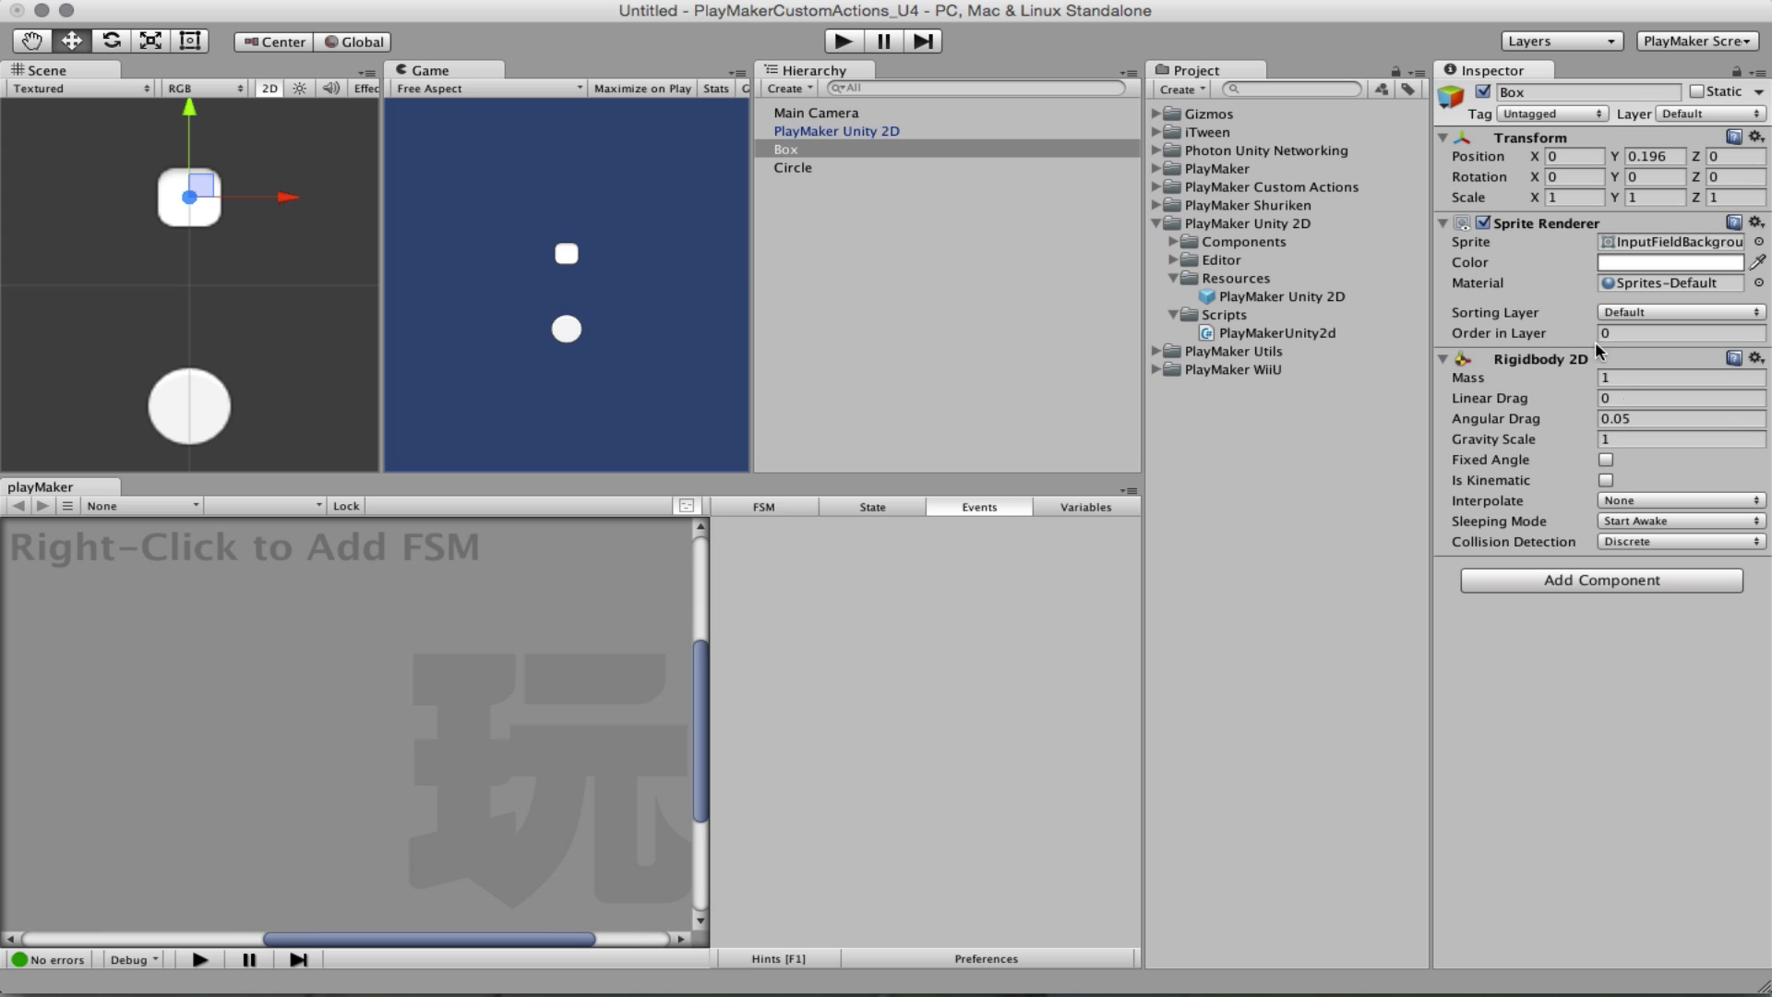
left_click(1580, 579)
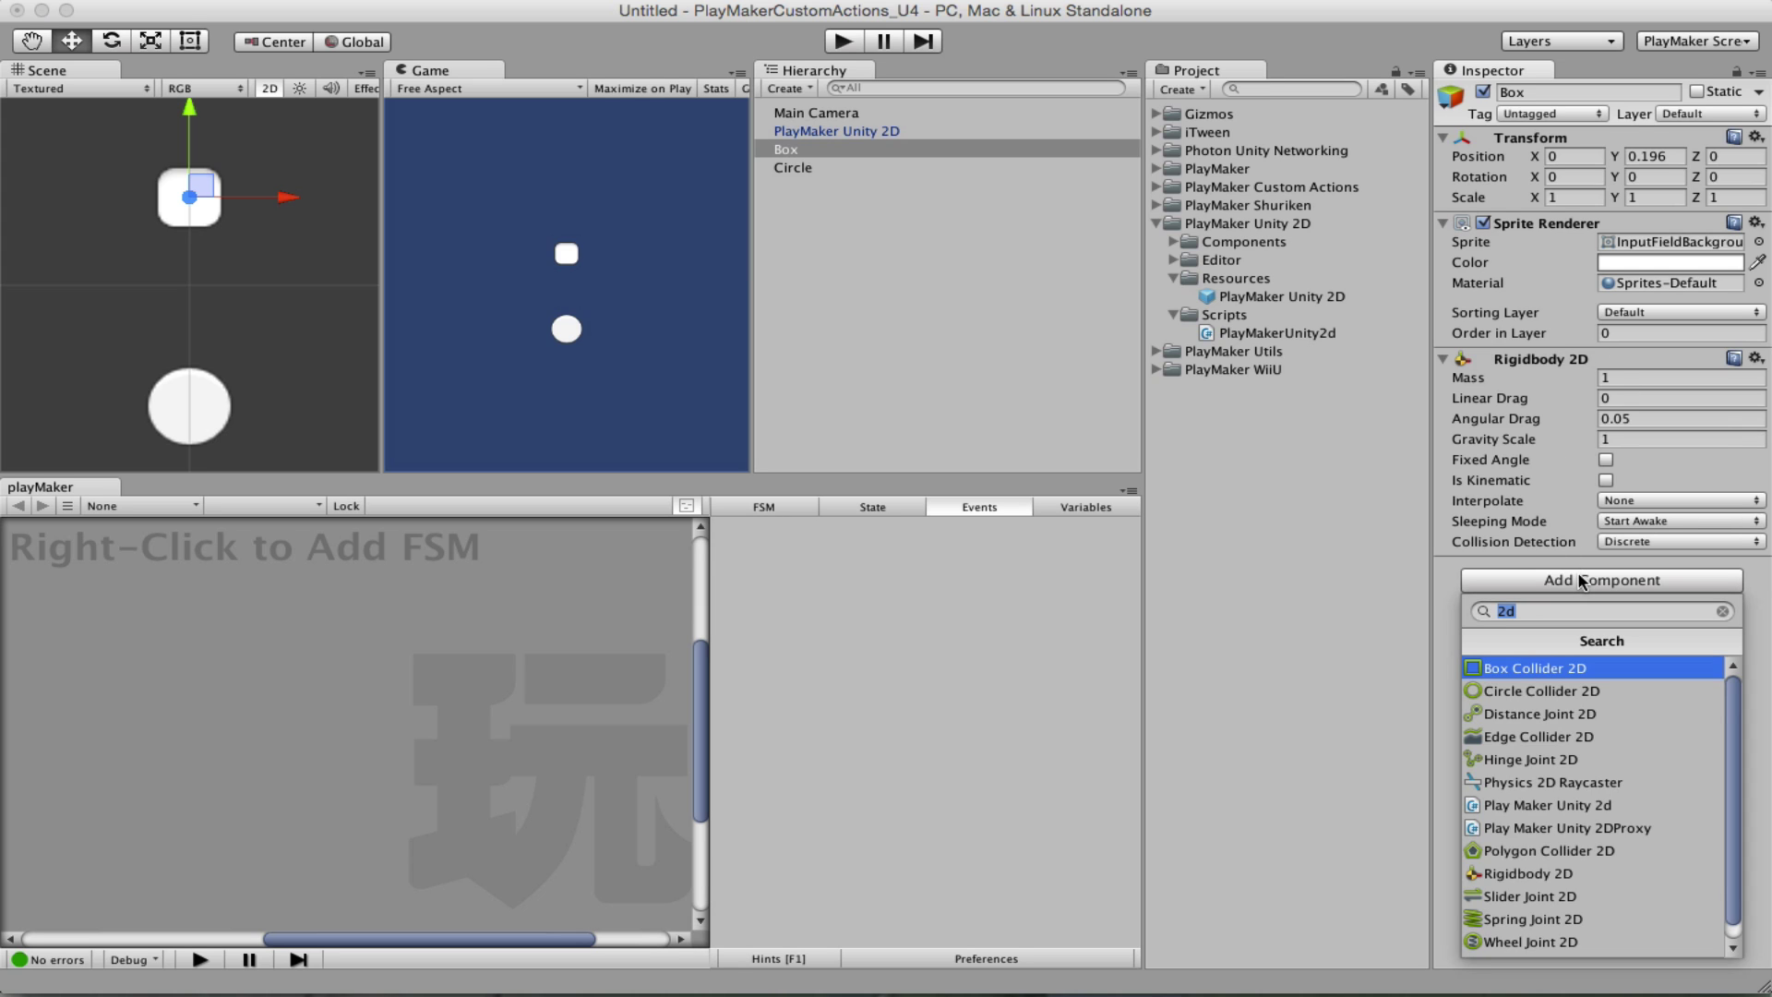
left_click(1569, 667)
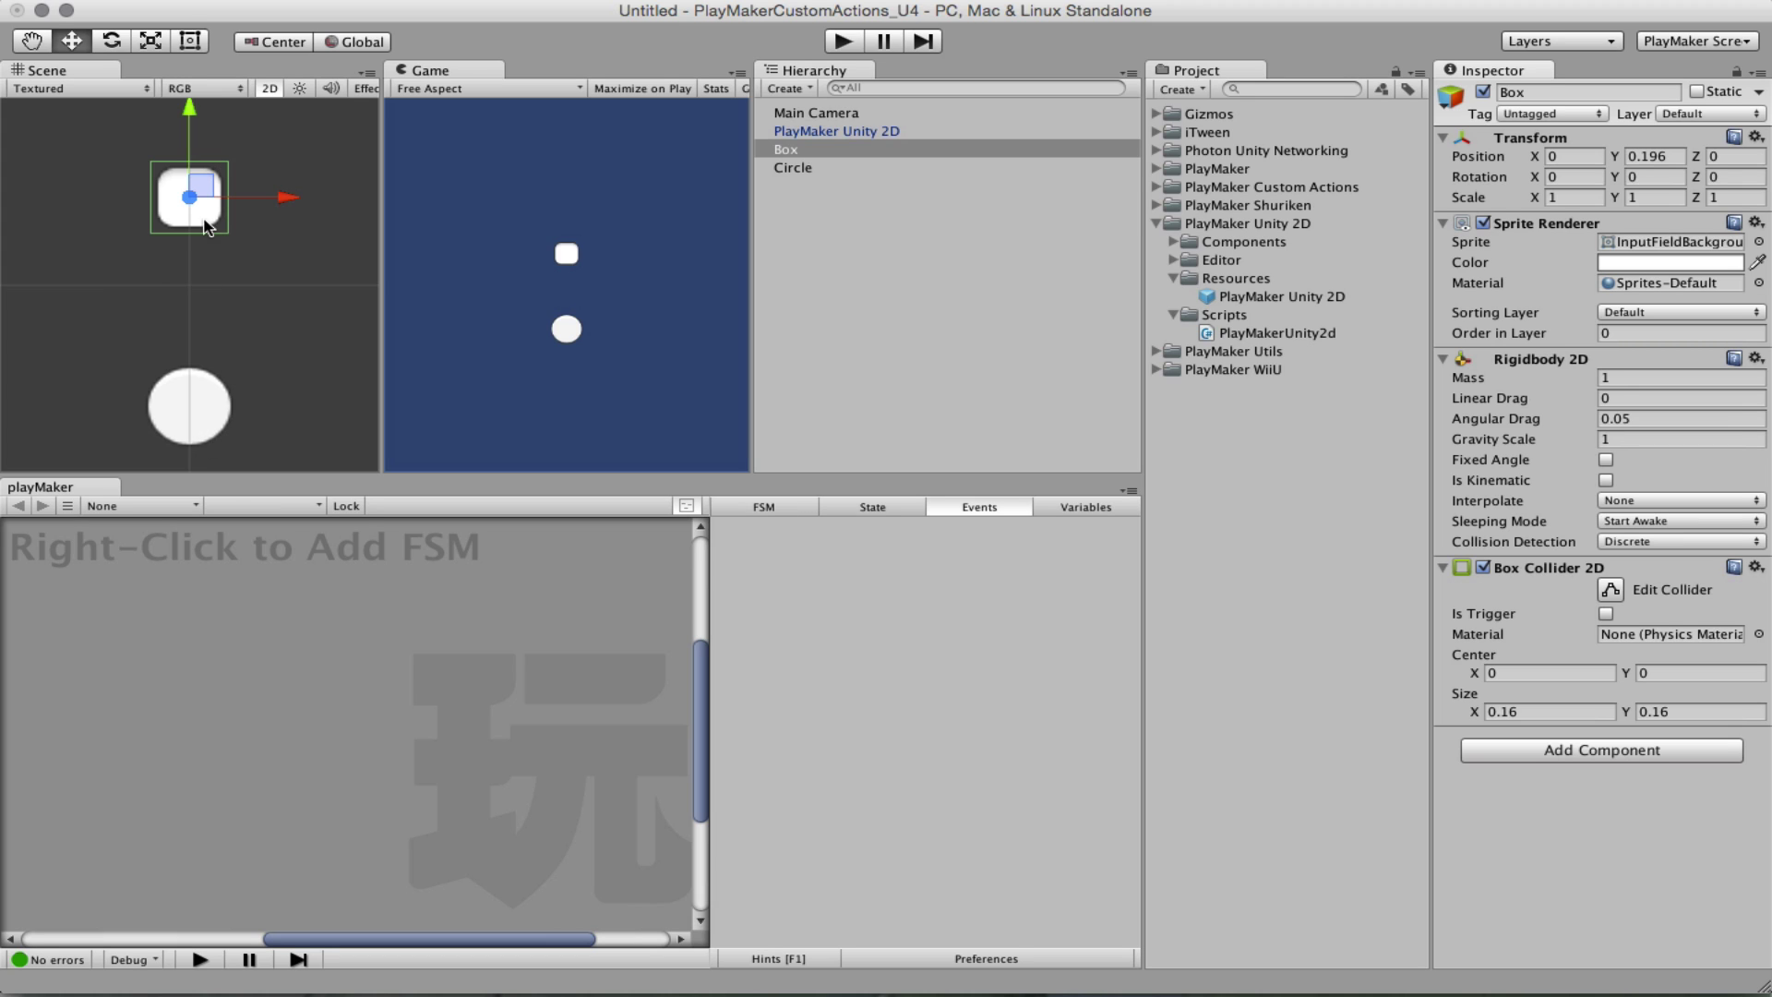
Step: Add the Play Maker Unity 2DProxy script to the Box
left_click(799, 153)
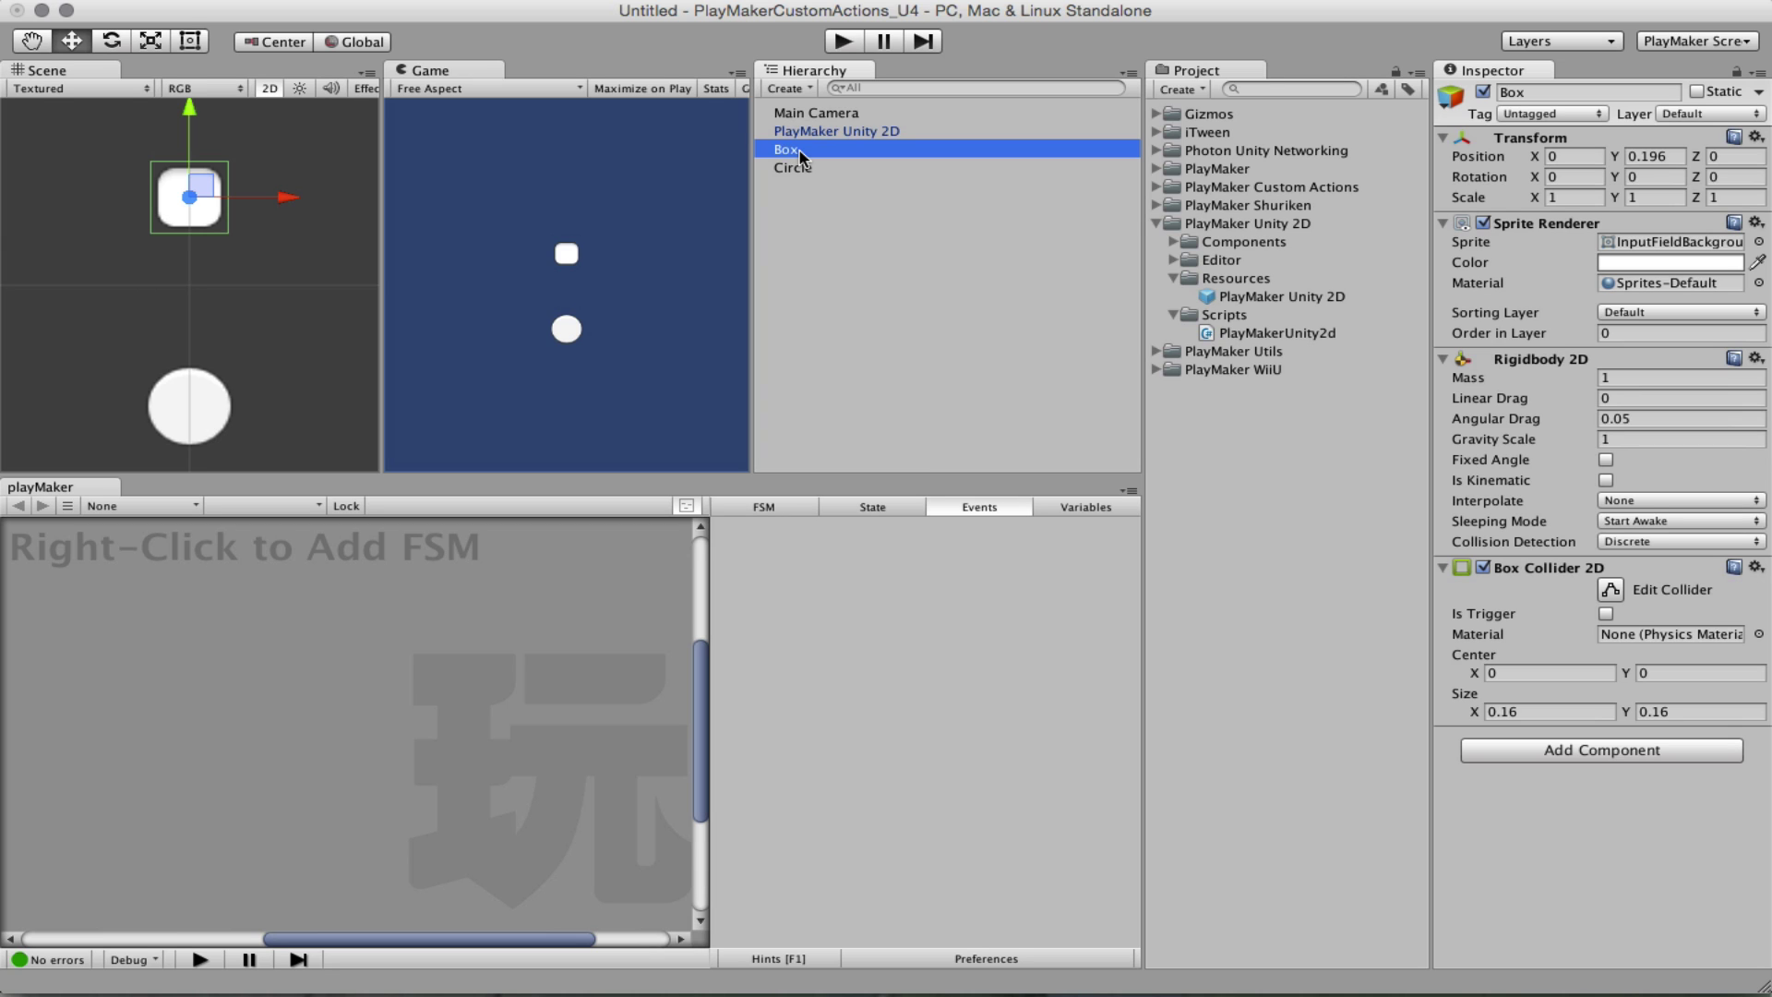
left_click(1558, 751)
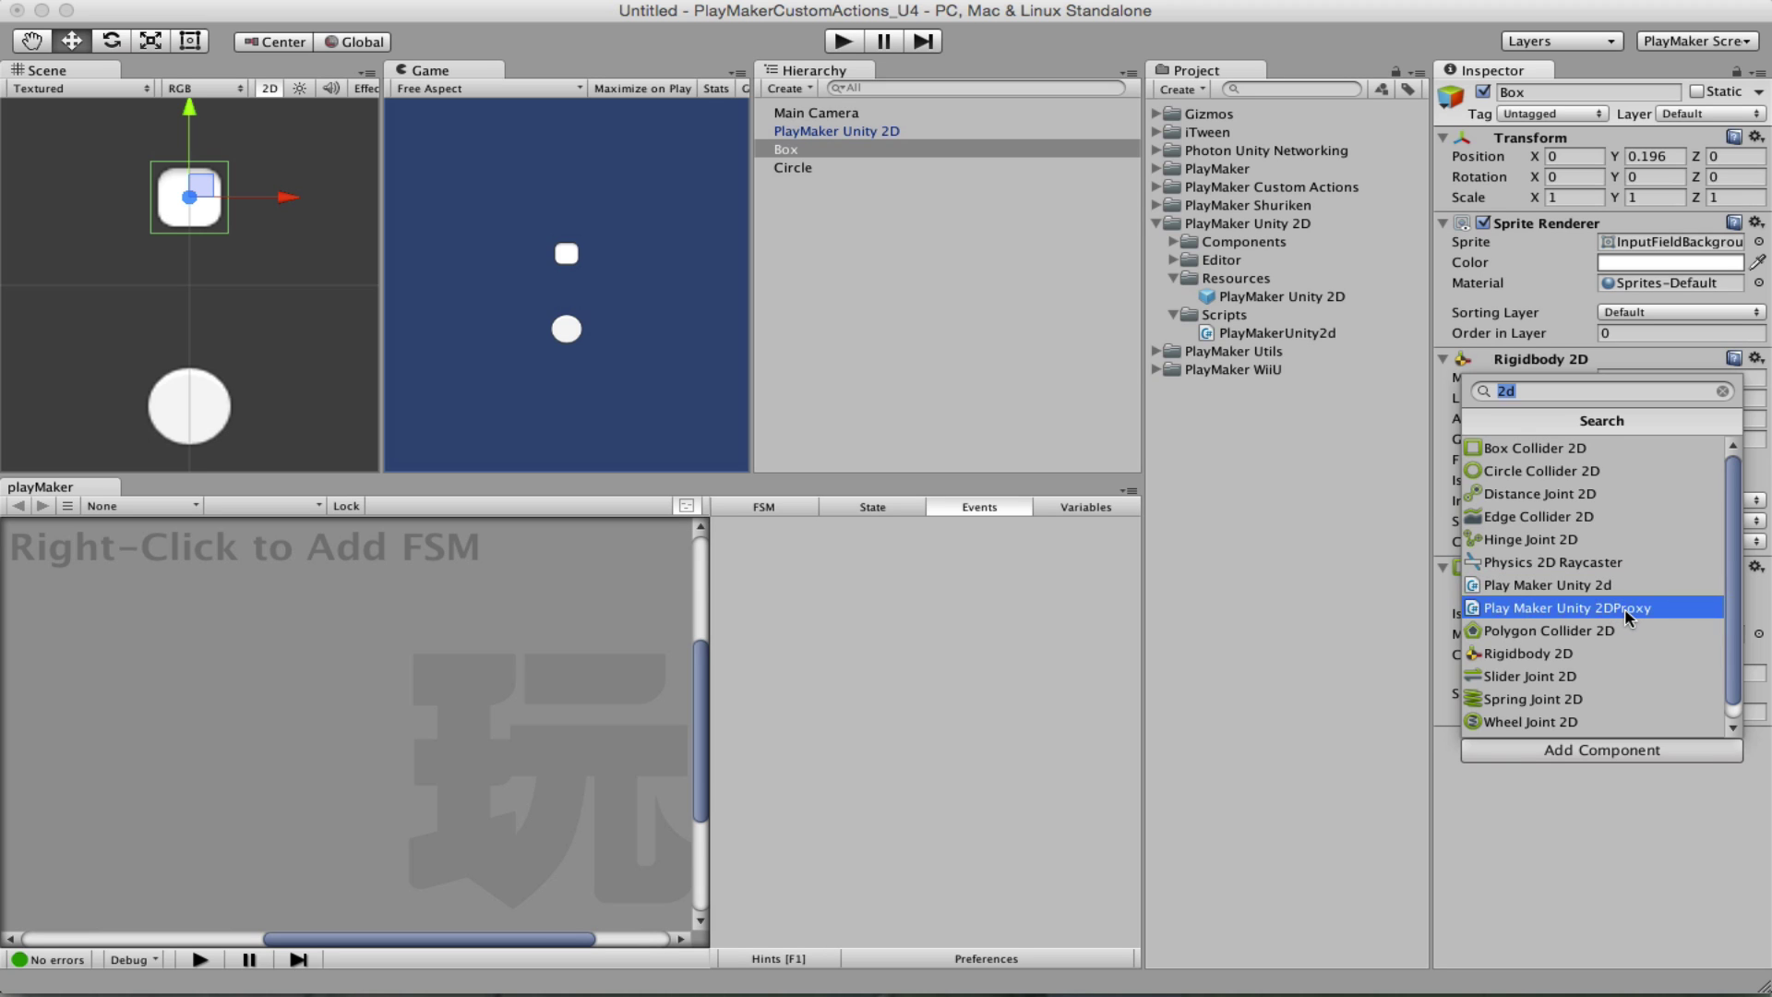
left_click(1624, 607)
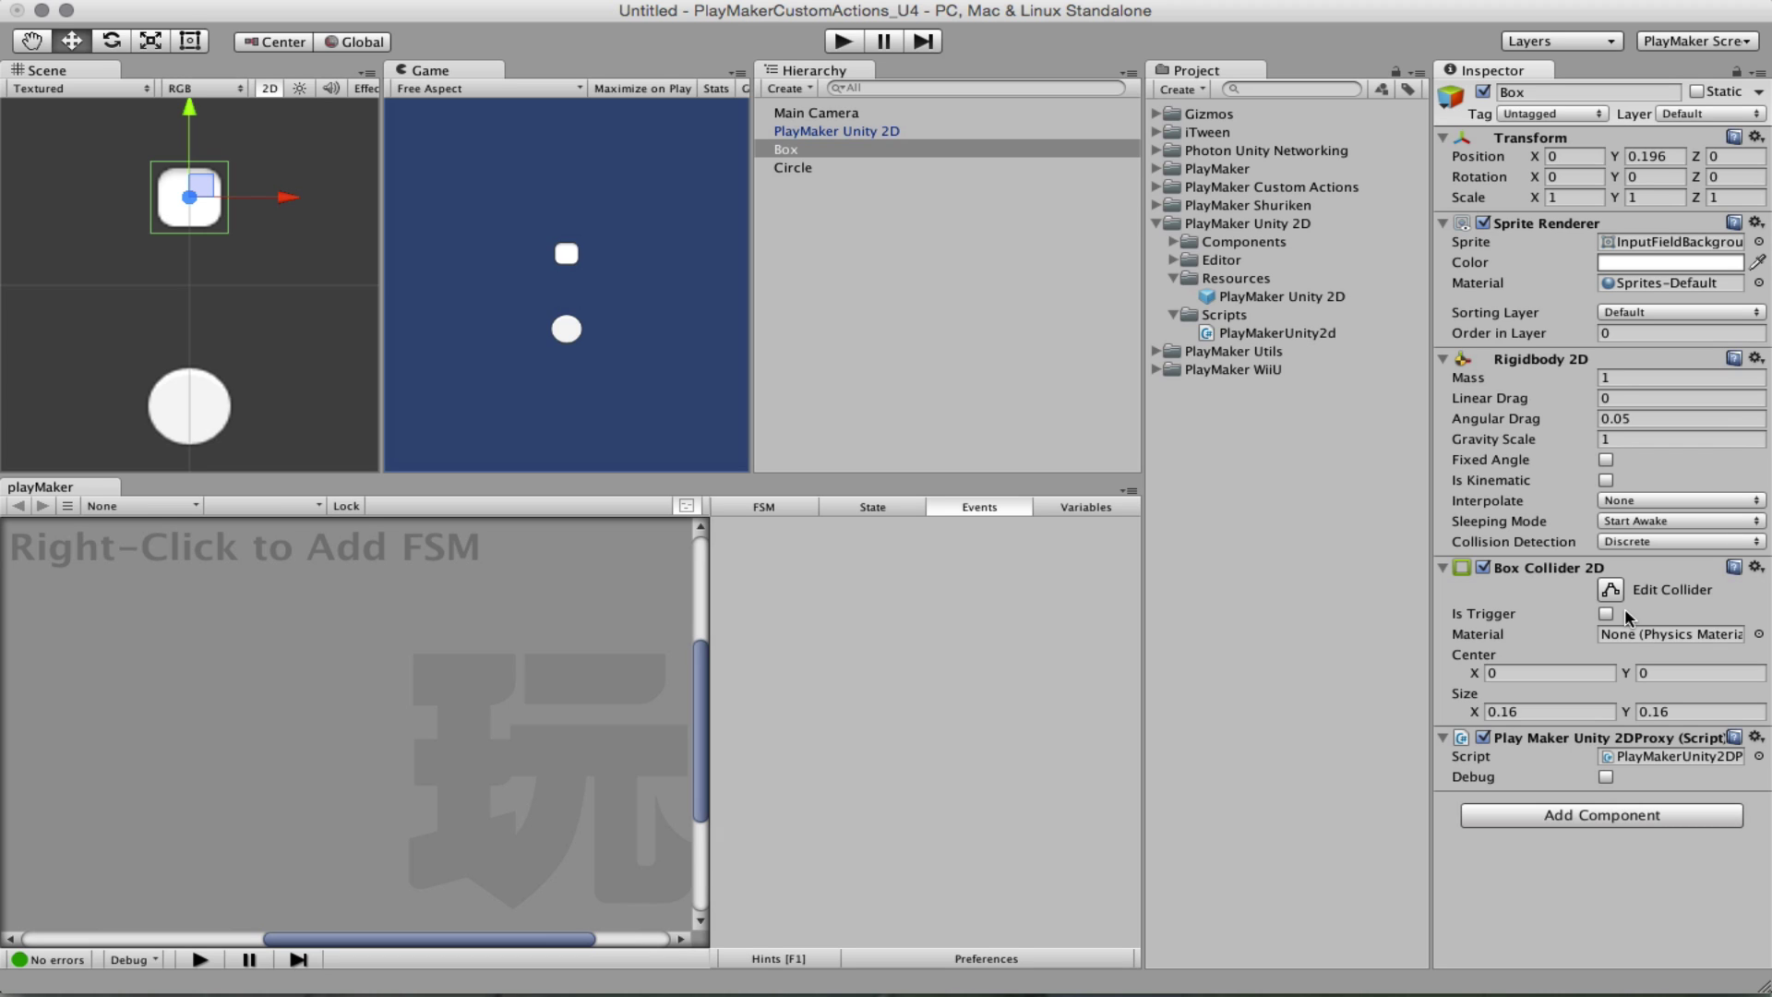
Step: Add an FSM to the Box and make its Rigidbody 2D kinematic
right_click(180, 685)
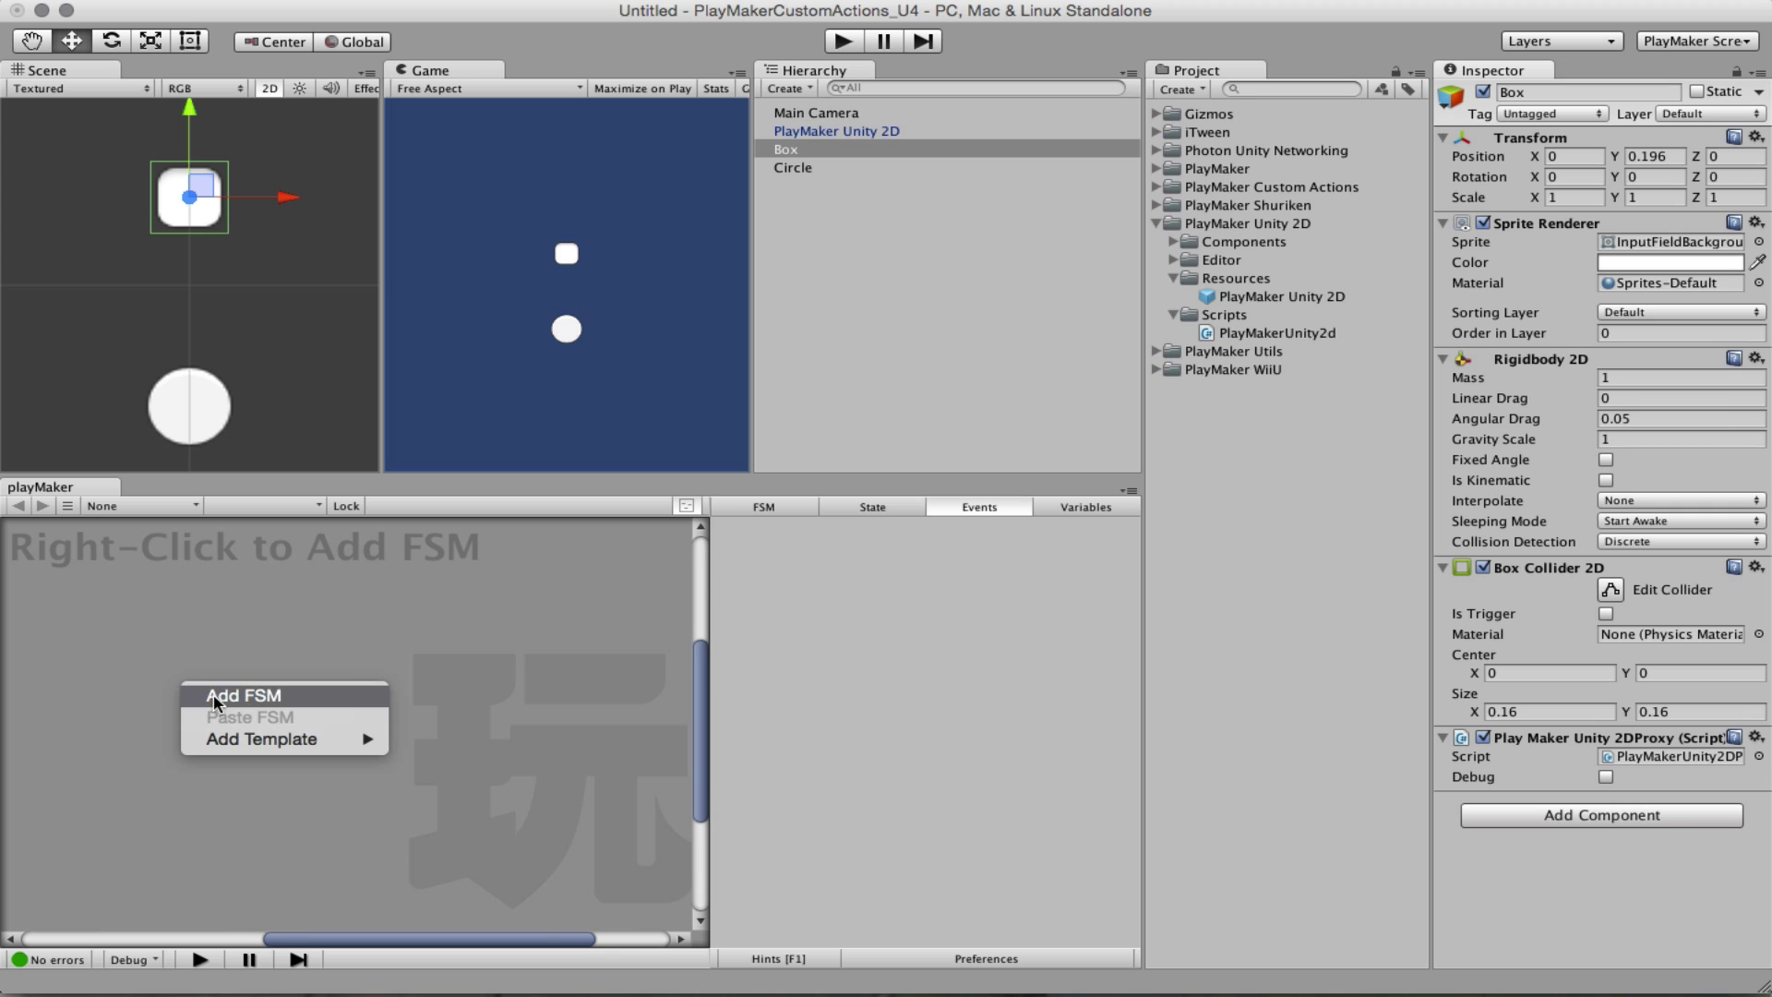
left_click(215, 700)
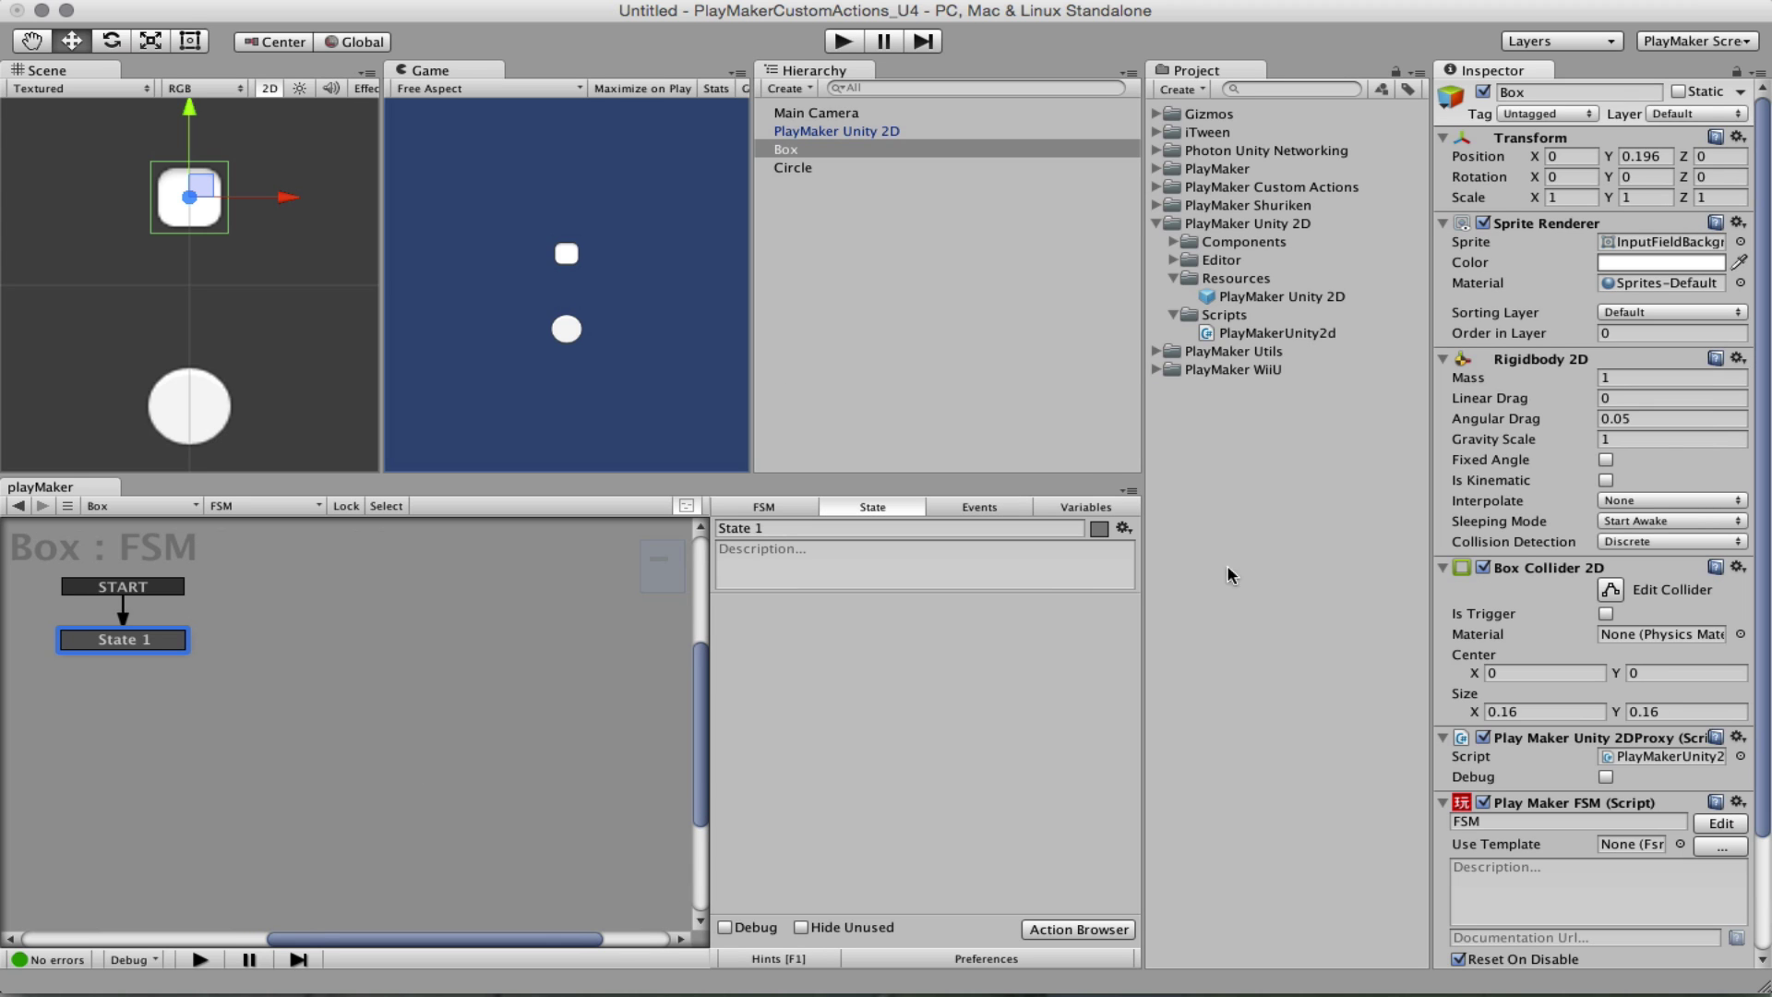
left_click(1607, 481)
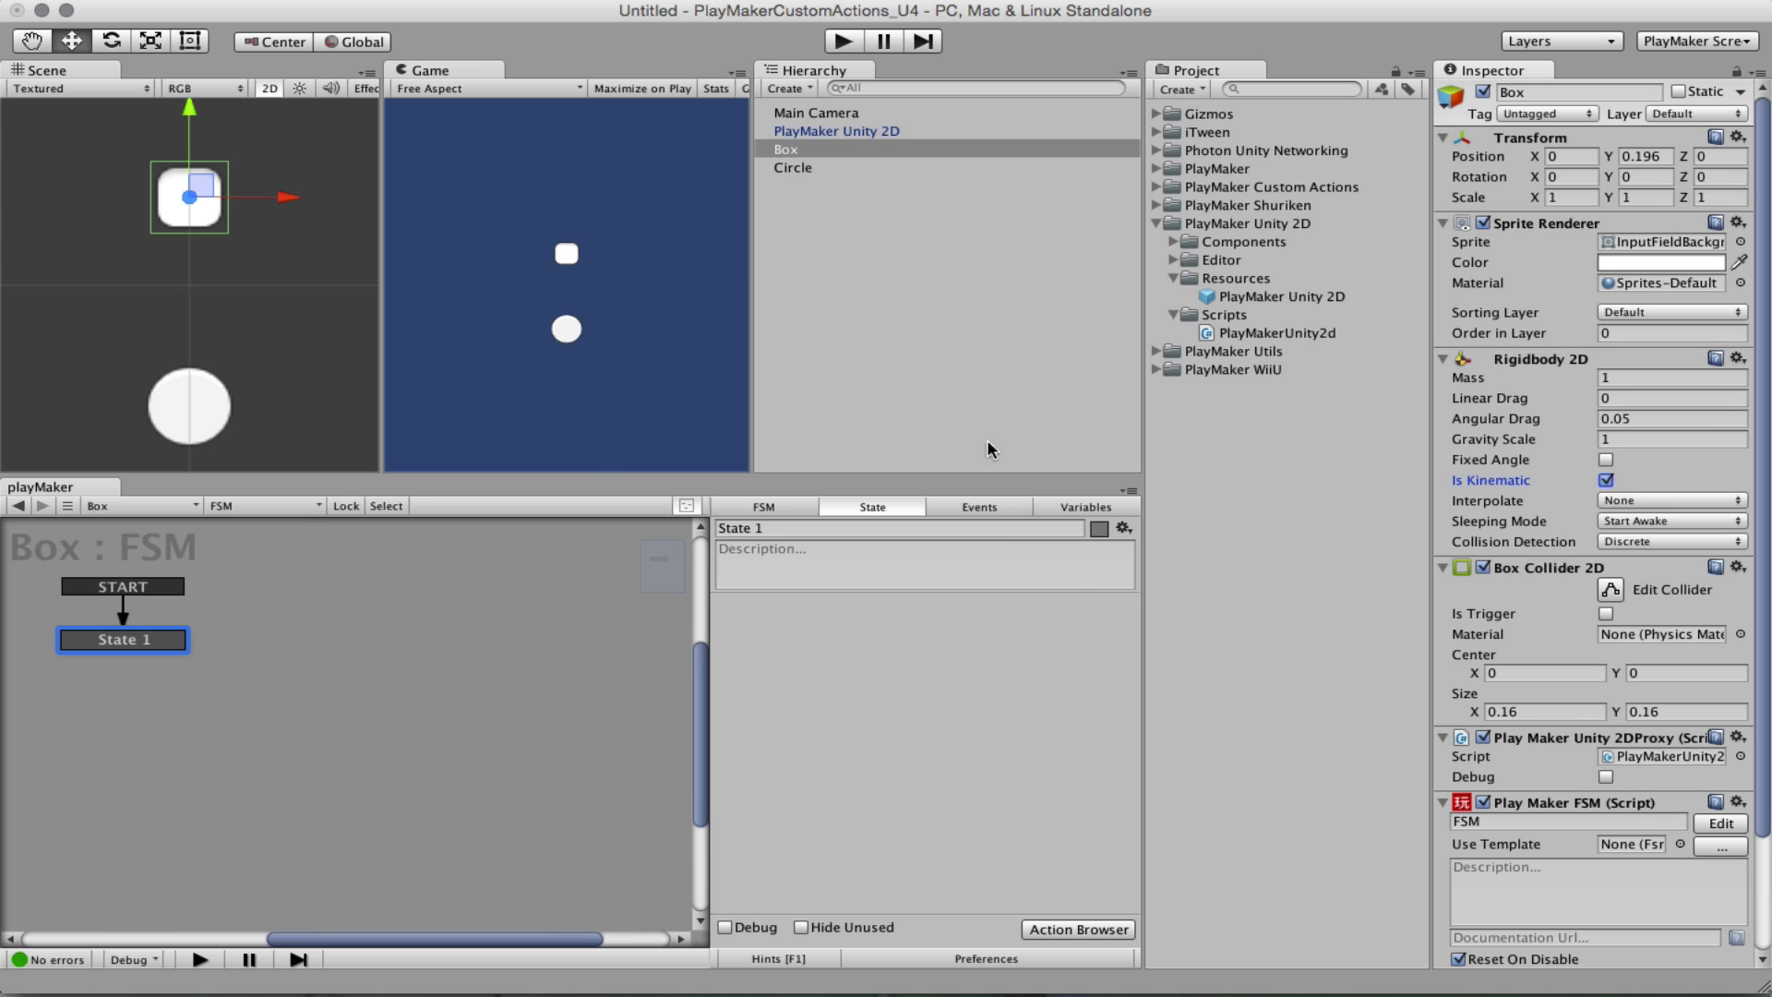
Step: Add State 2 to the Box FSM, entered through a MOUSE UP global transition
right_click(296, 662)
left_click(331, 672)
right_click(358, 683)
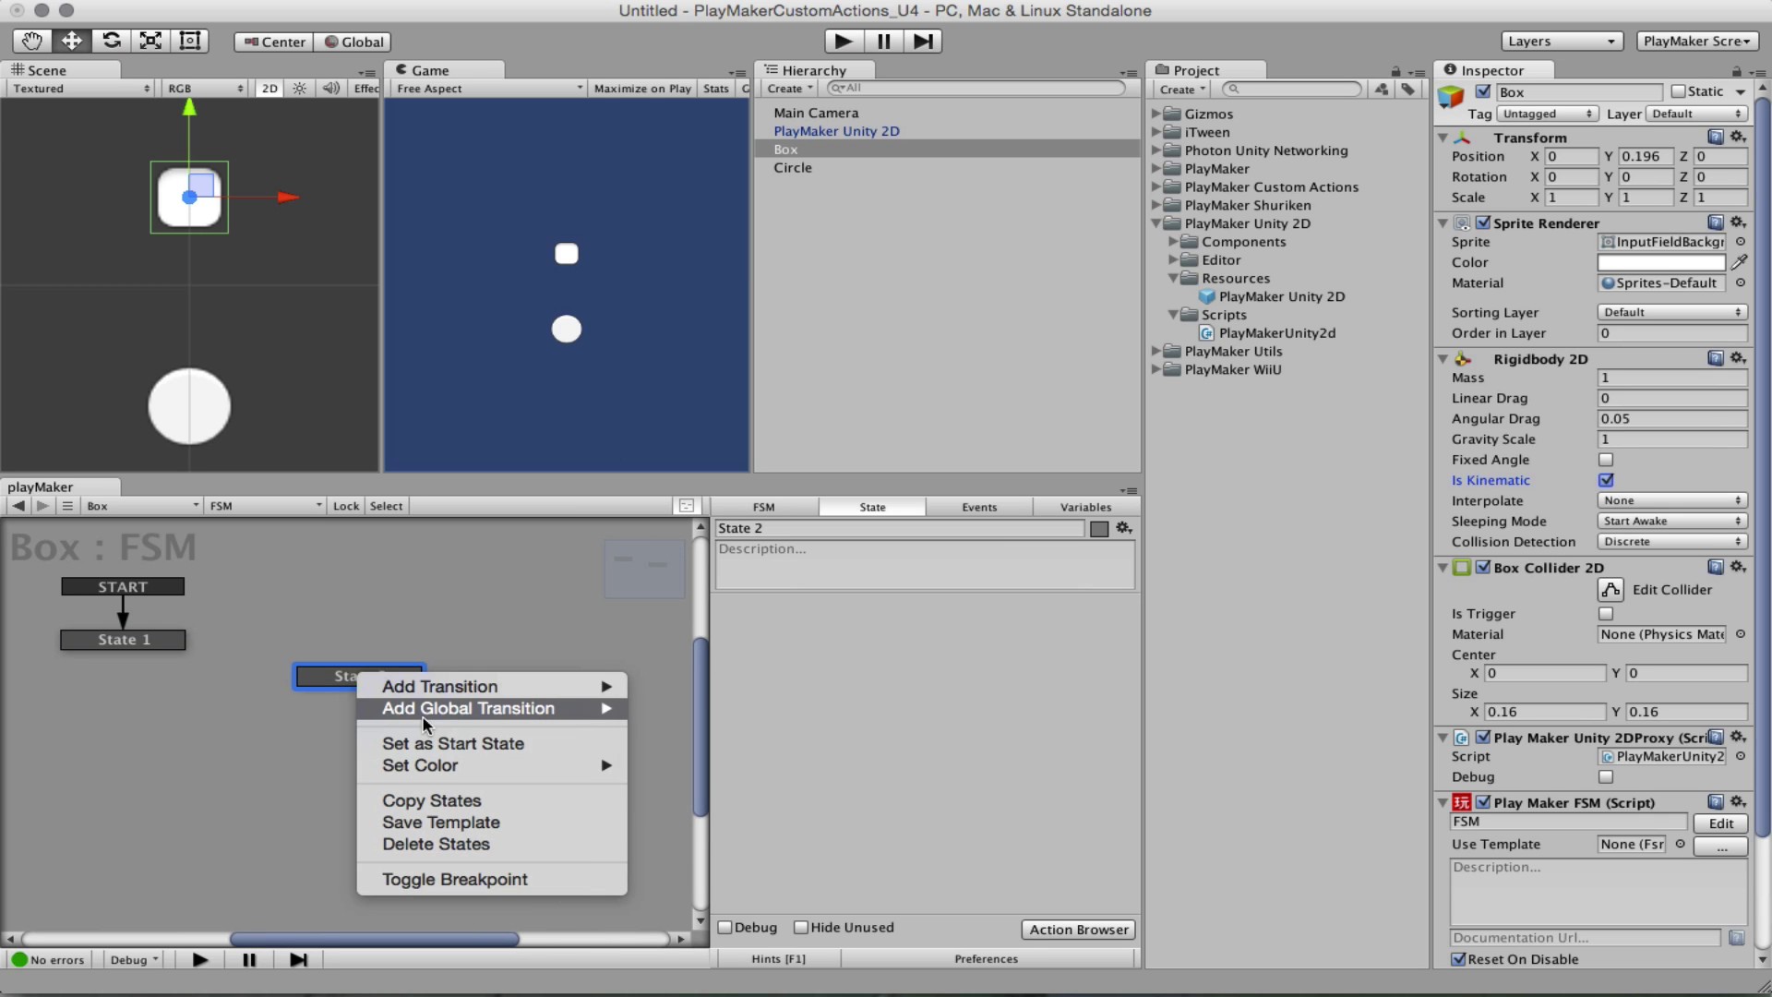
mouse_move(553, 708)
mouse_move(752, 775)
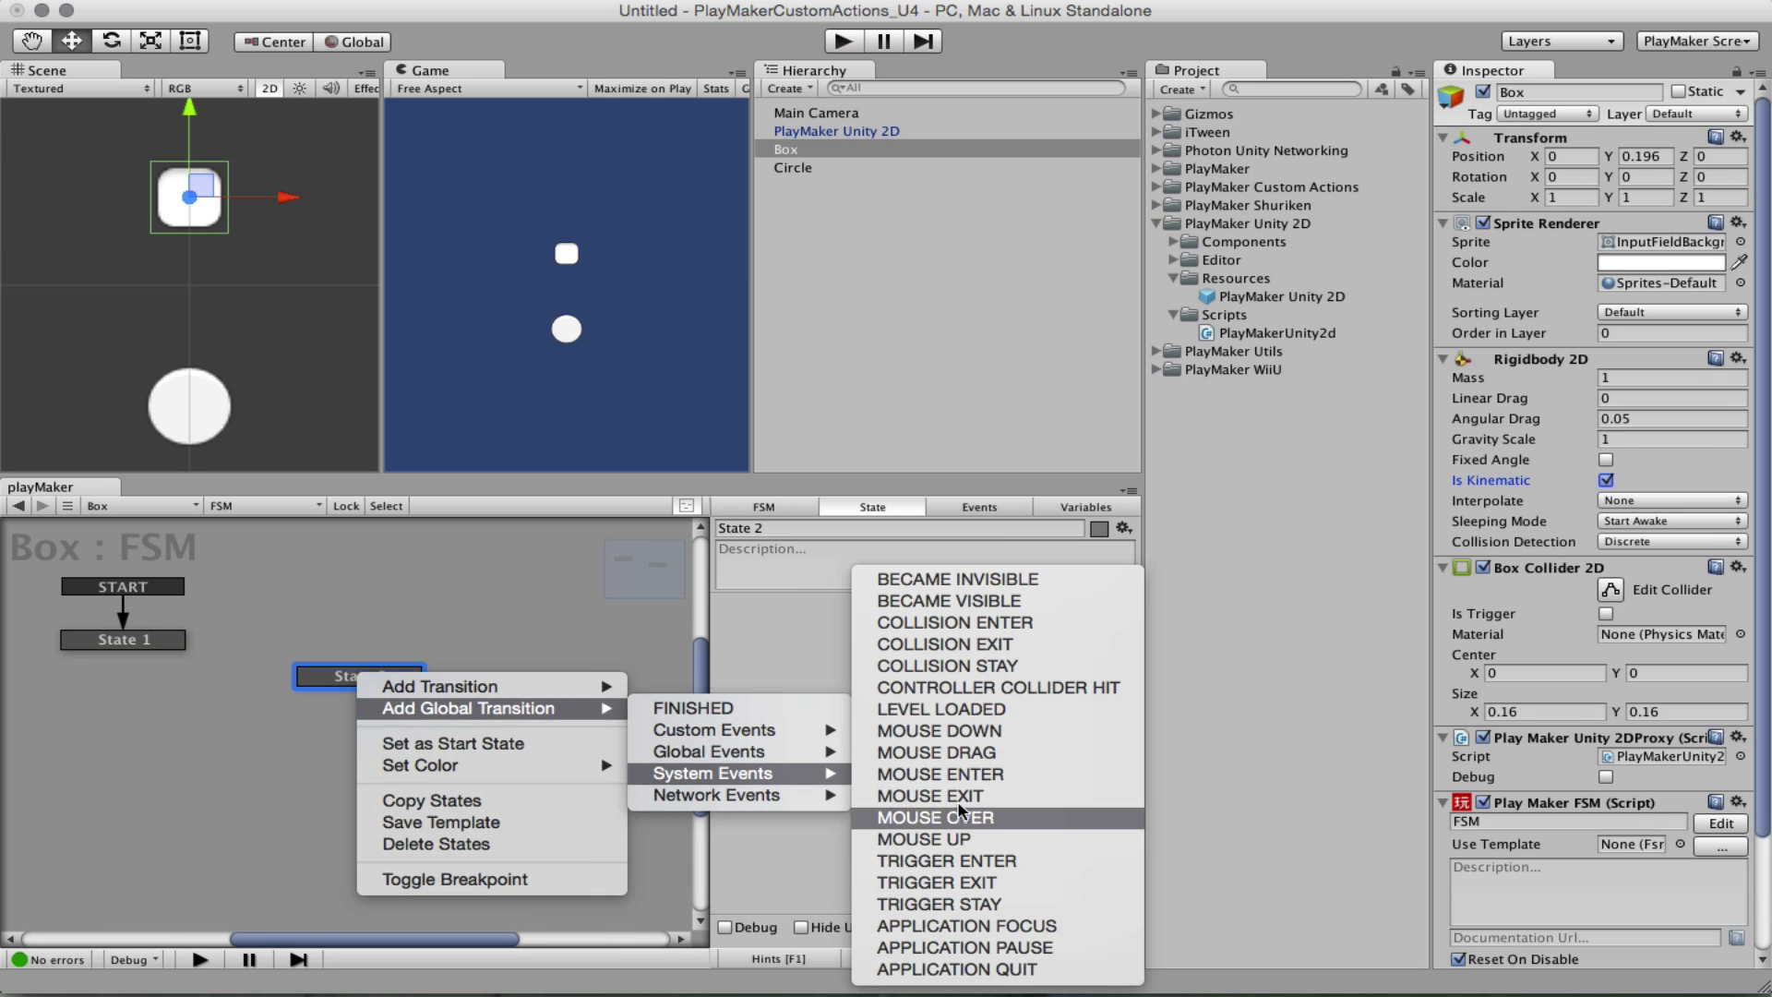
left_click(960, 839)
left_click_drag(349, 683, 317, 683)
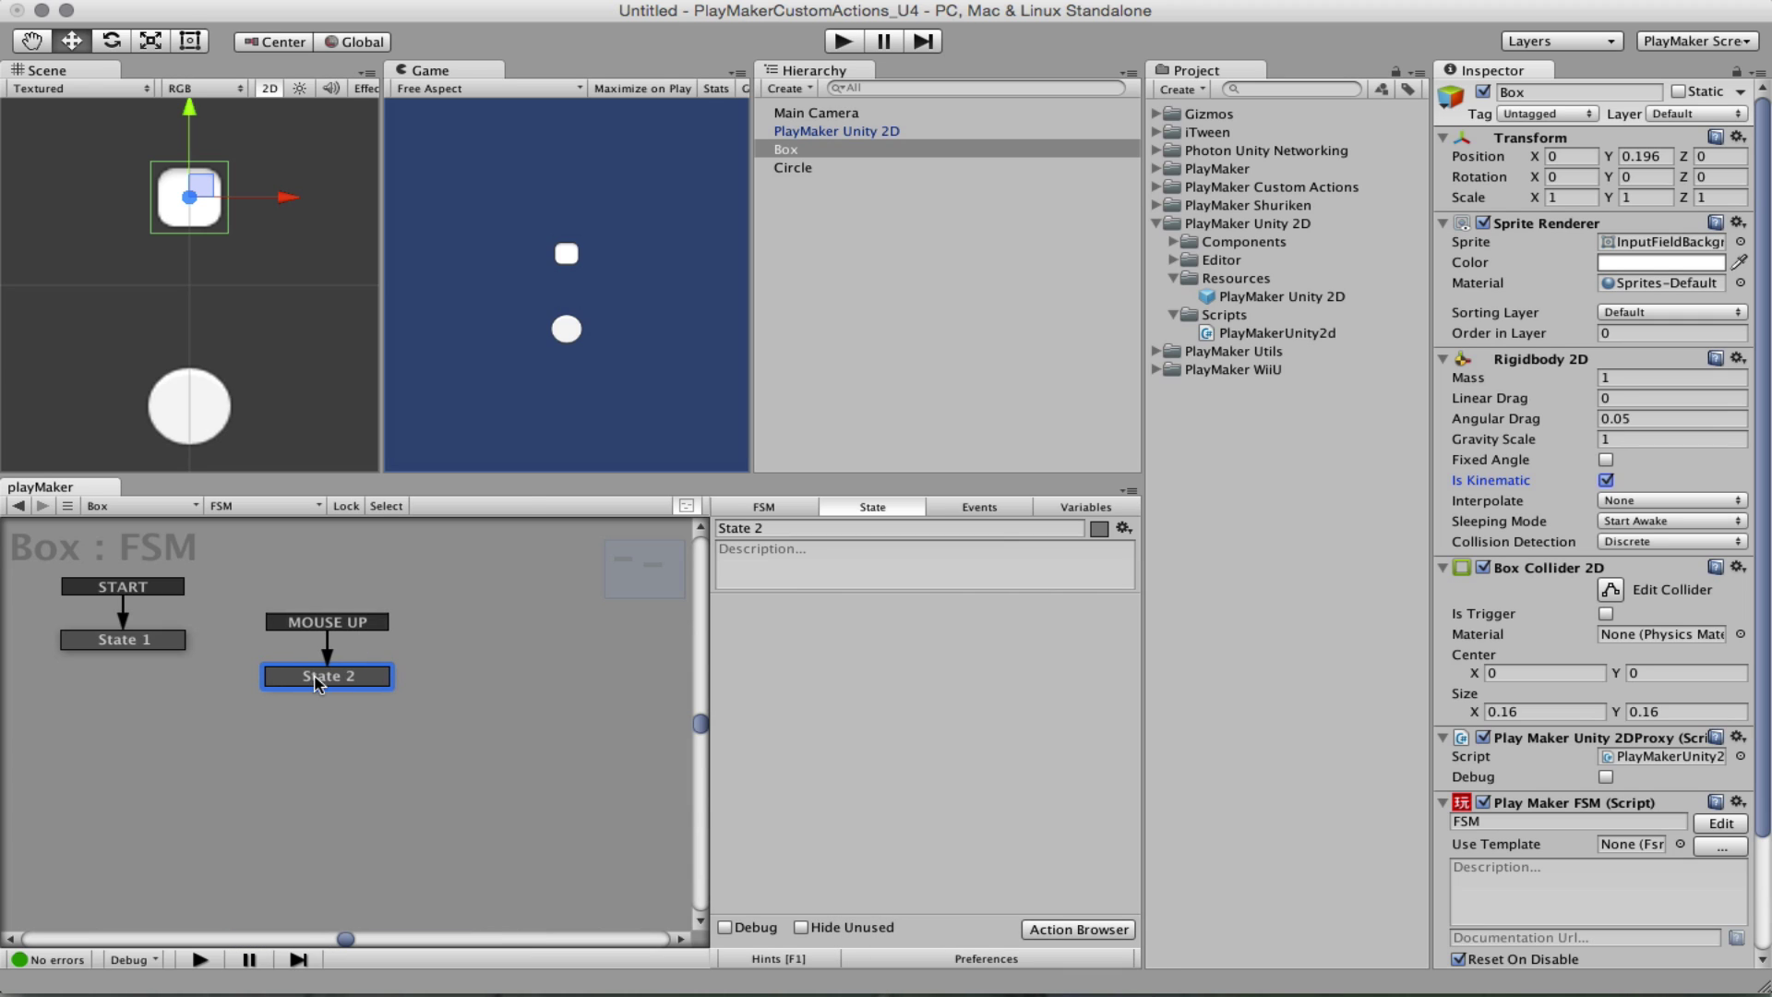
Step: Add the Set Is Kinematic 2d action to State 2 and start play mode
left_click(1056, 929)
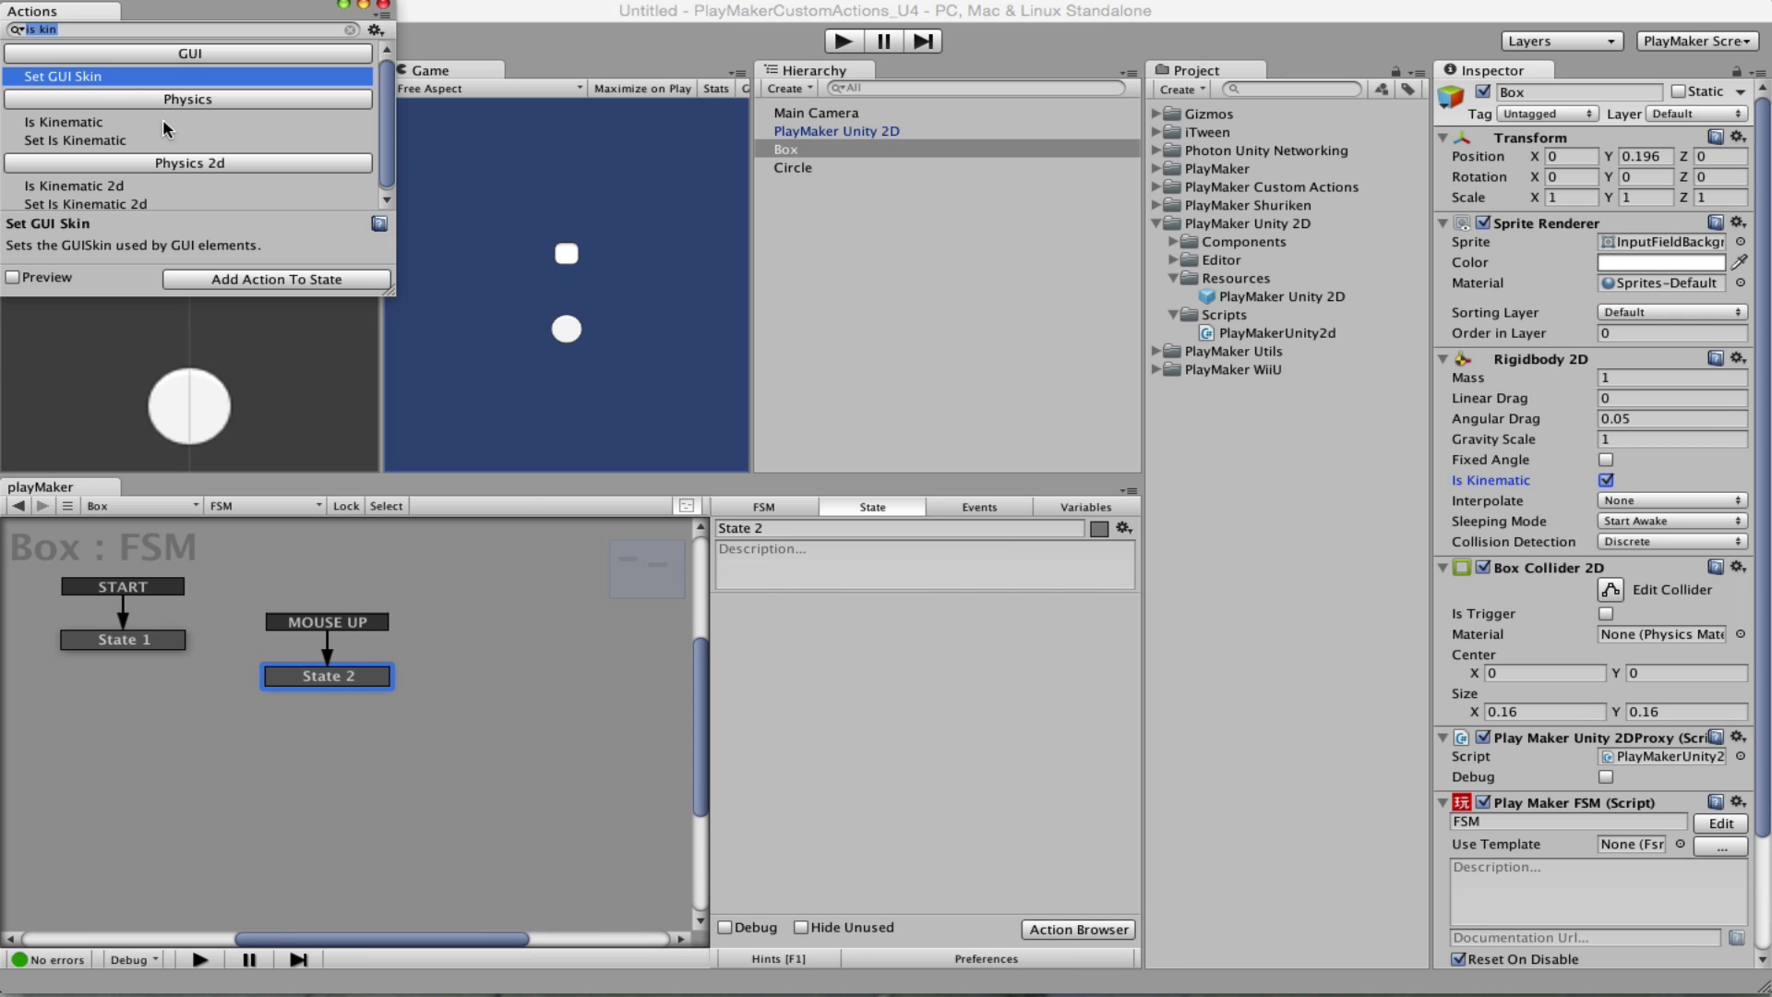
left_click(137, 204)
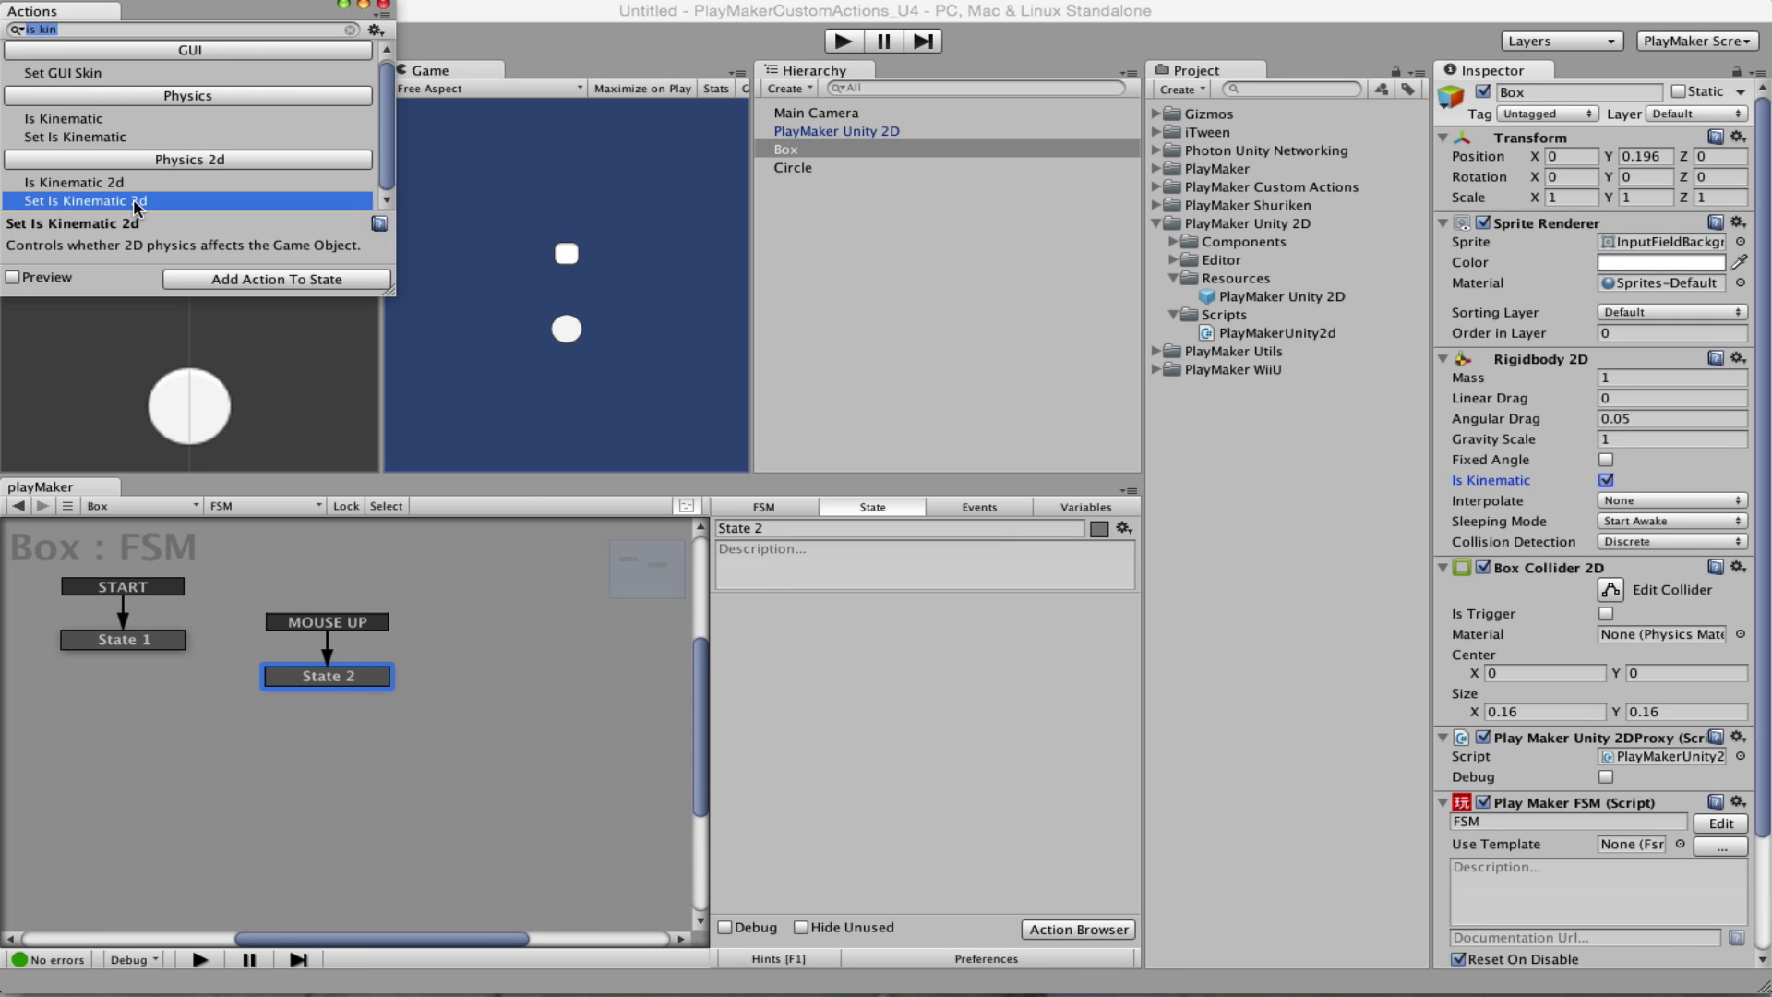
double_click(136, 203)
left_click(381, 5)
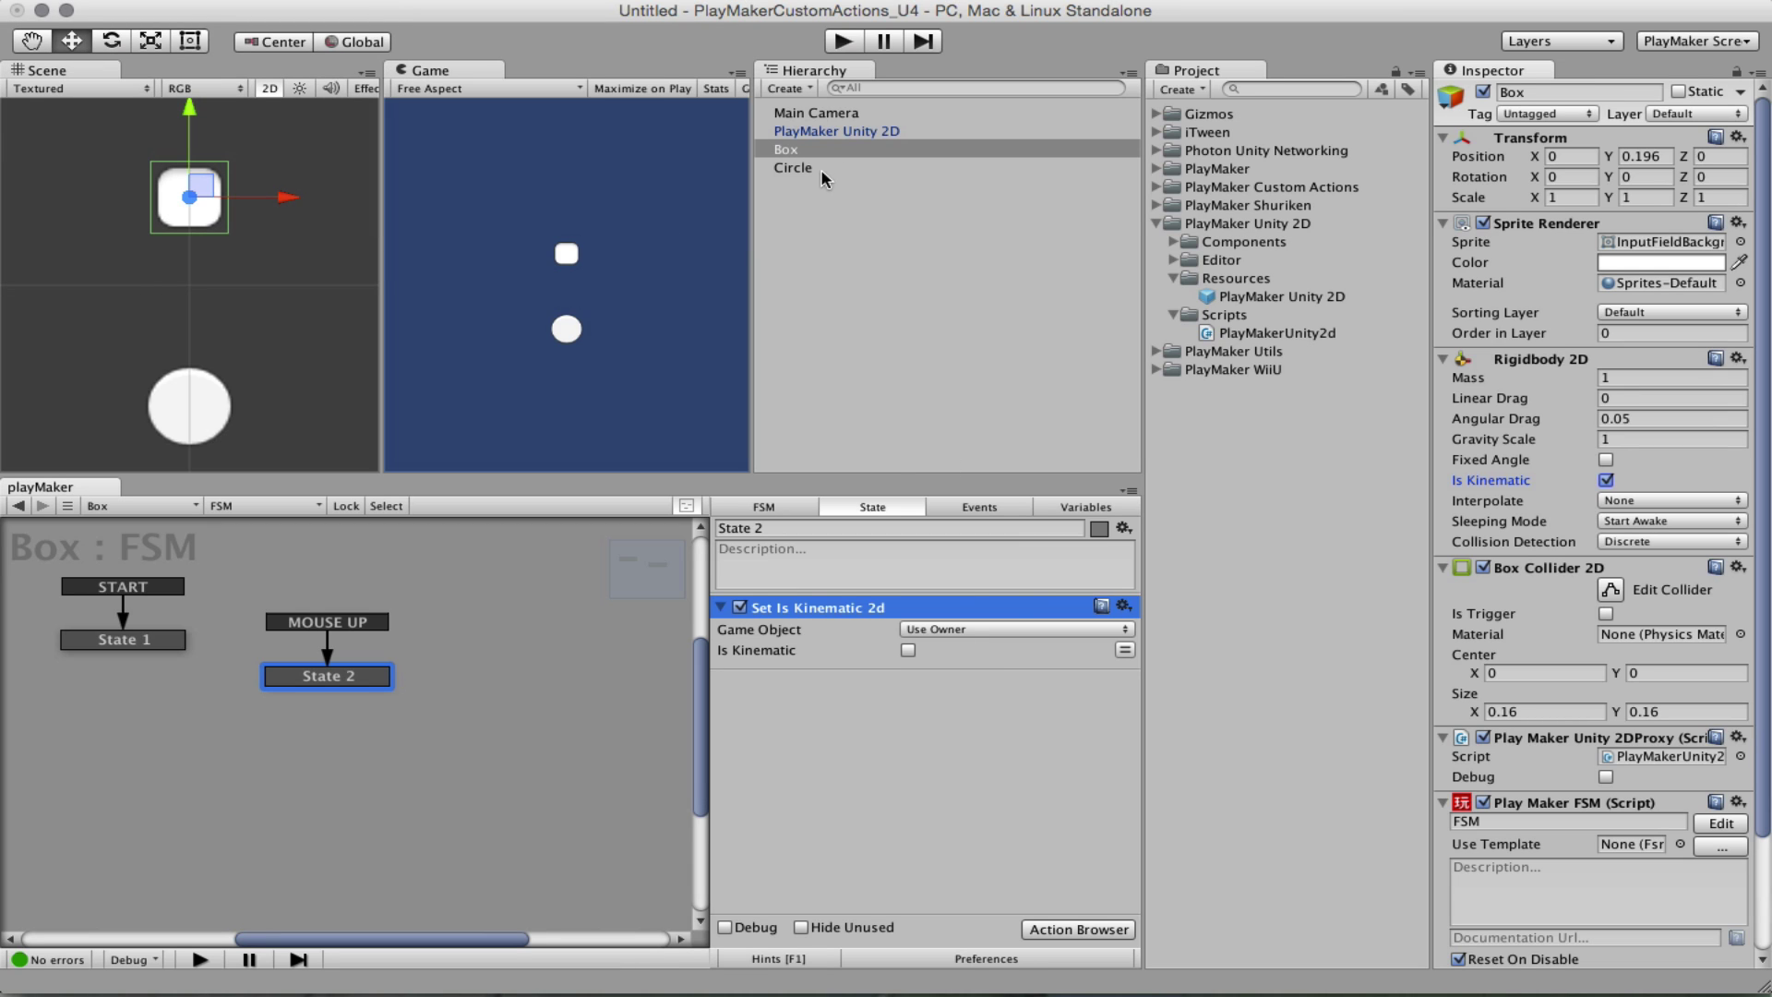
left_click(842, 41)
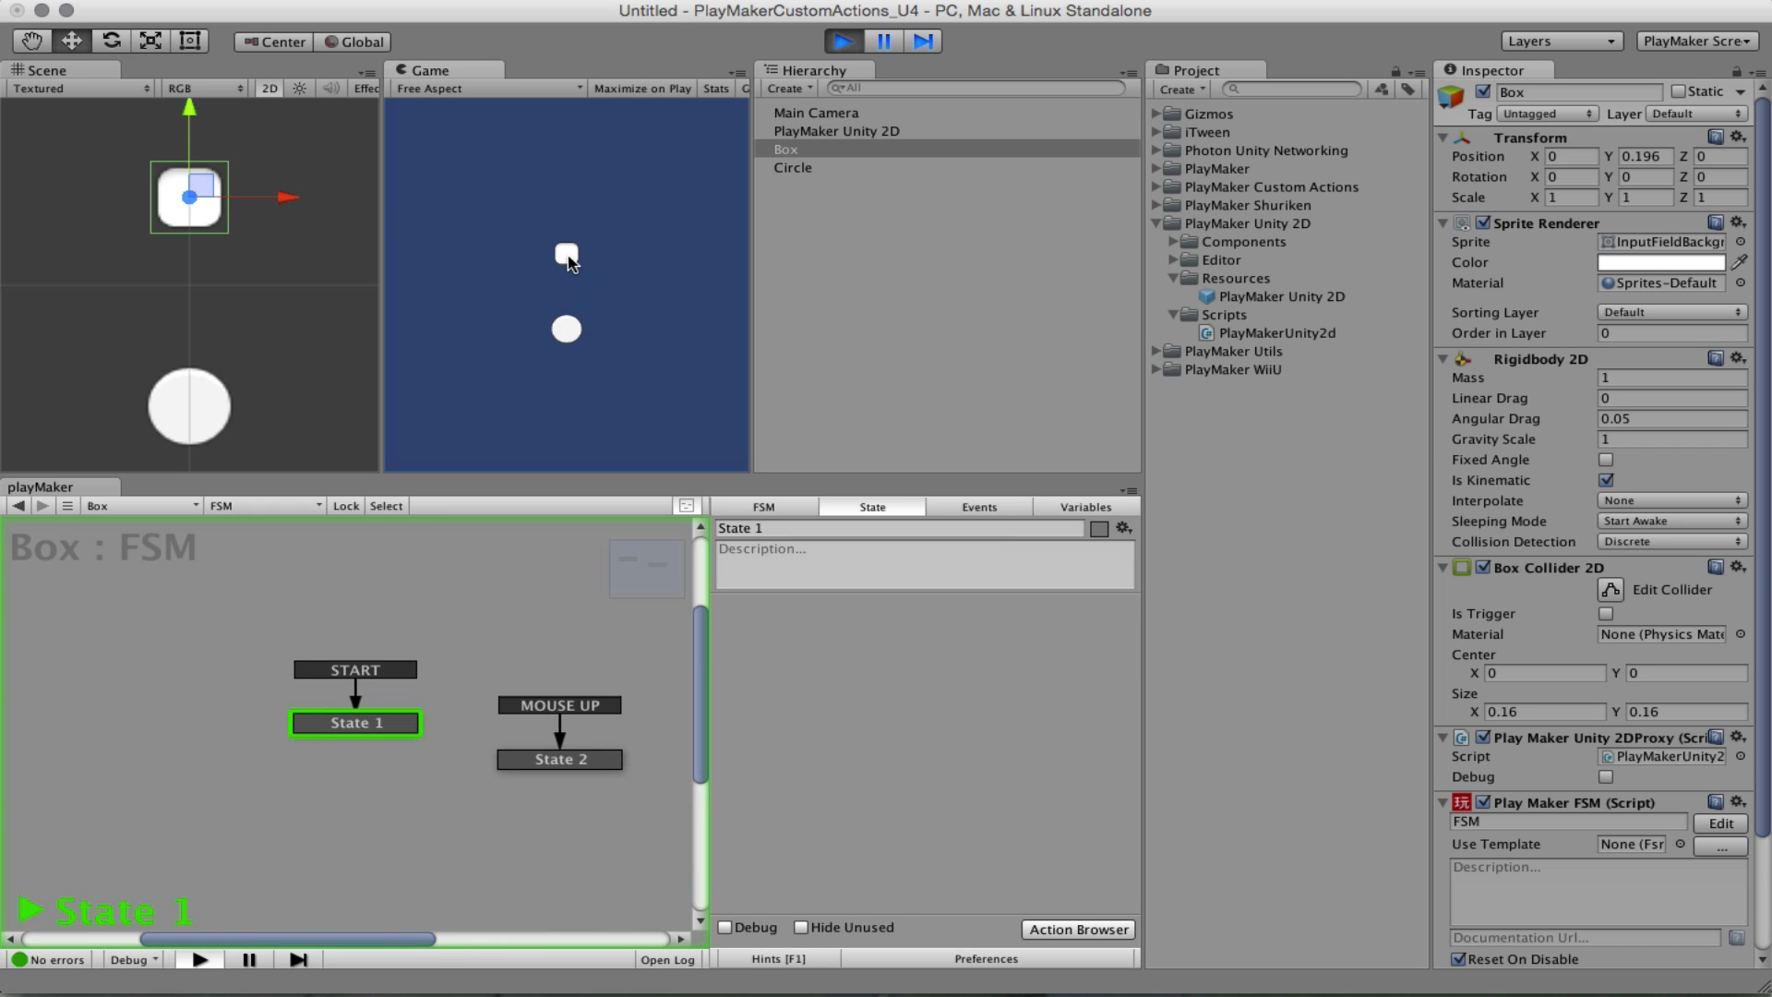
Step: Test clicking the Box, then tilt it about 18° and nudge it up-right
left_click(567, 260)
left_click(842, 41)
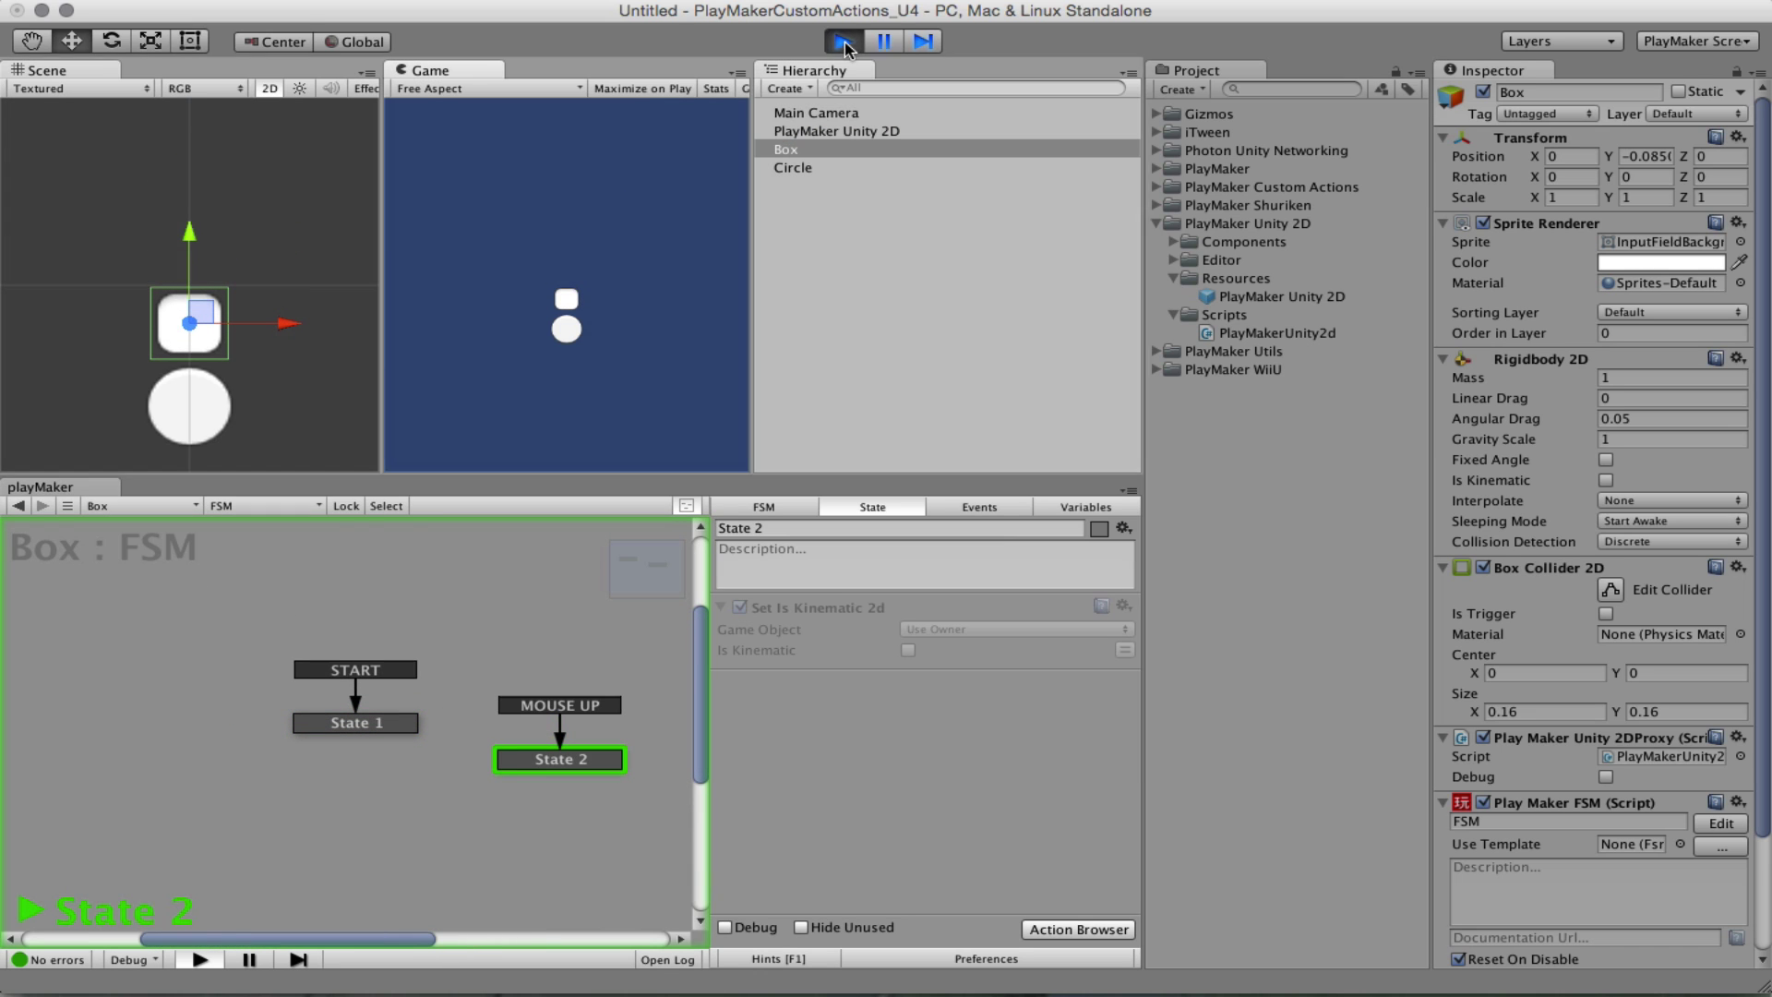
left_click(111, 41)
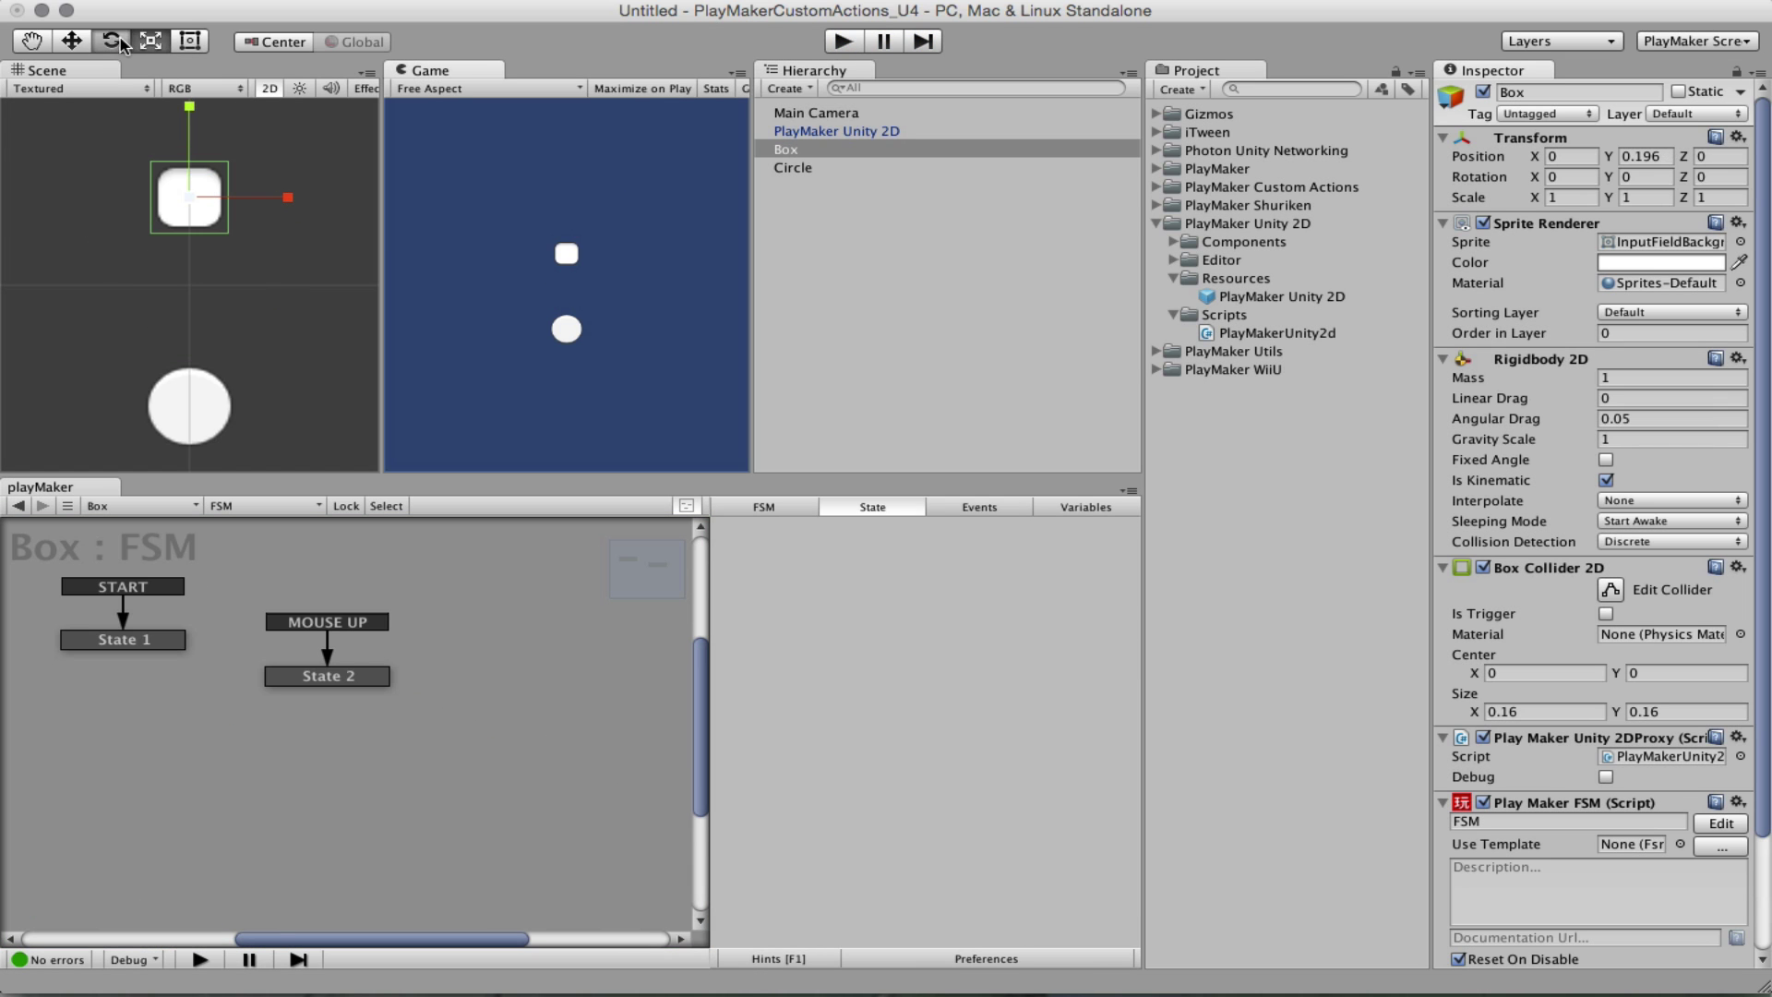
mouse_move(150, 129)
left_mouse_down()
mouse_move(127, 155)
mouse_move(132, 129)
left_mouse_up()
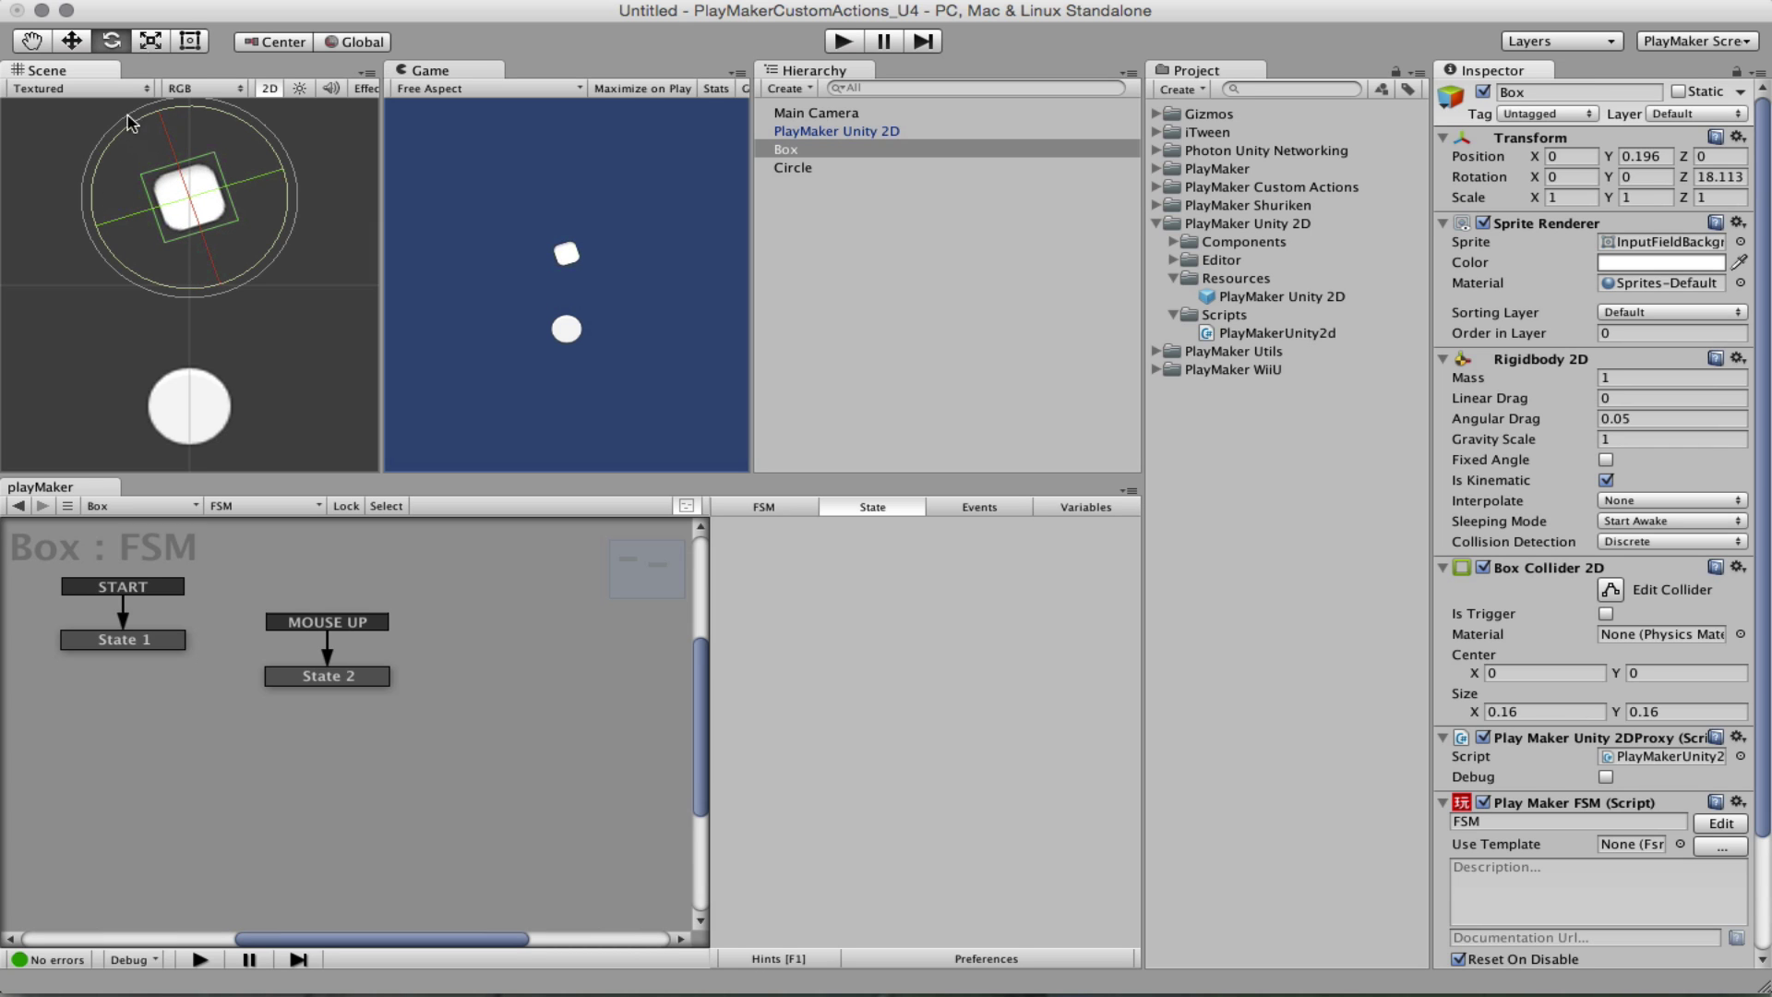
left_click(72, 41)
left_click_drag(197, 198, 215, 187)
Step: Replay the scene and click the tilted Box to confirm it falls
left_click(841, 41)
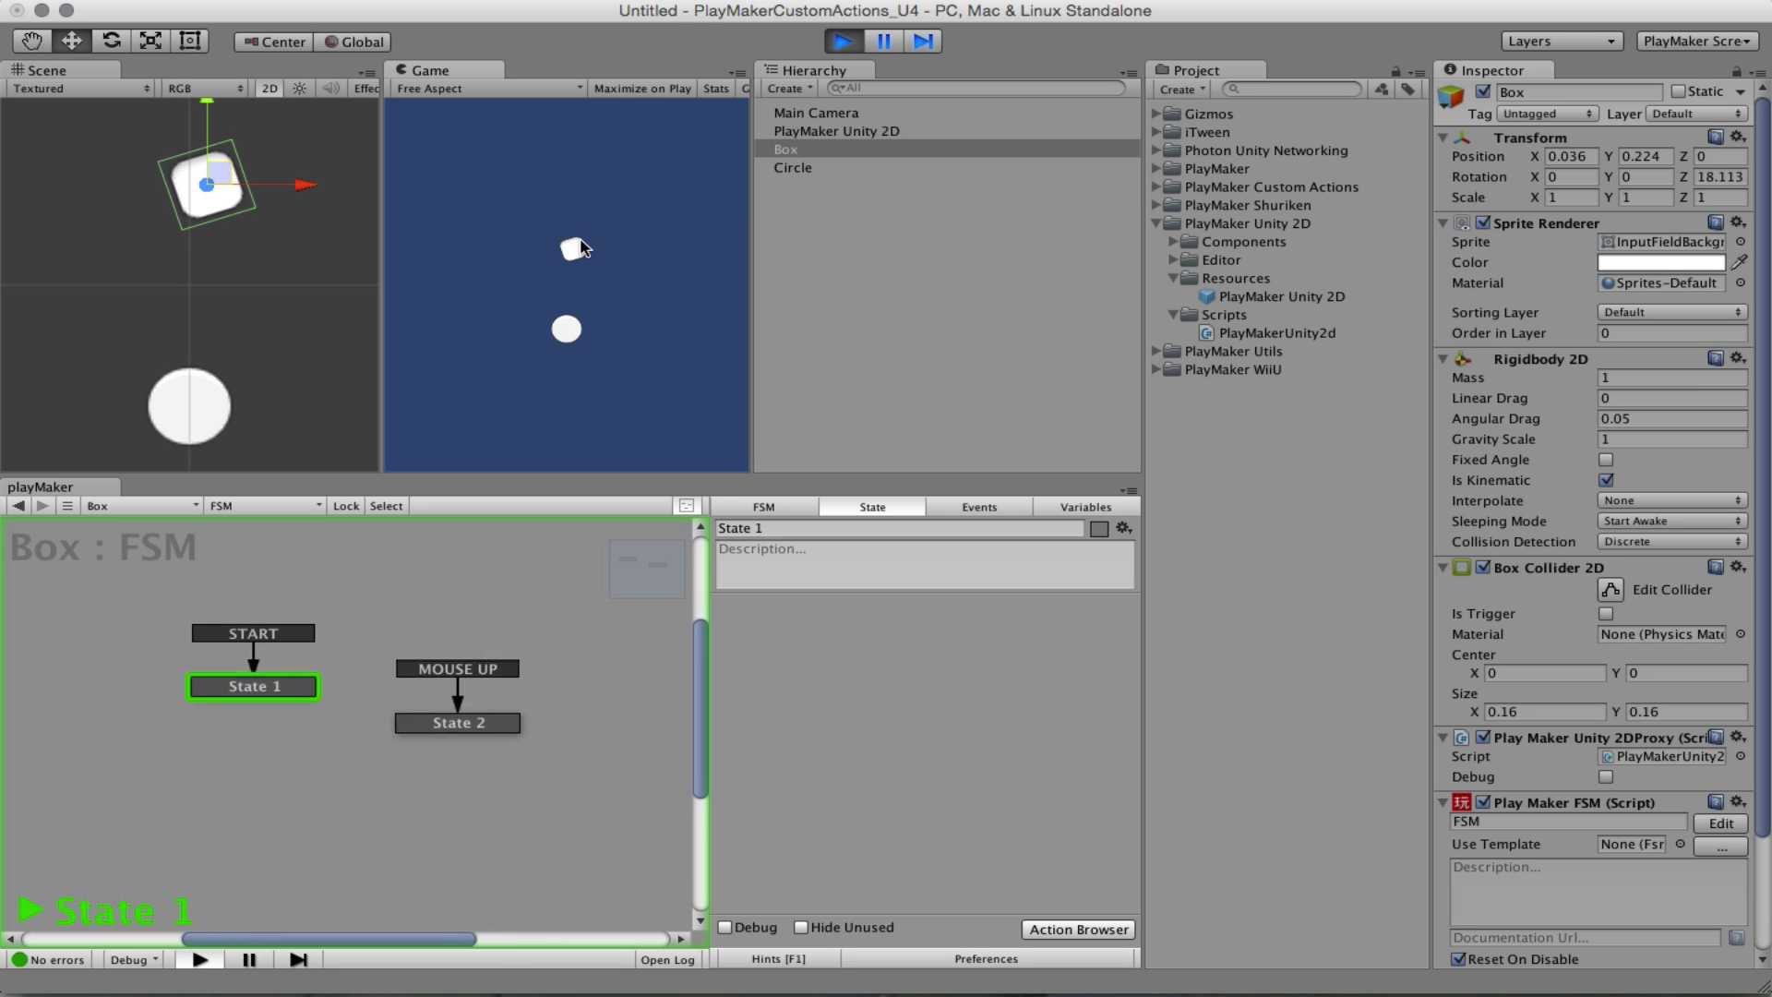
left_click(580, 251)
left_click(842, 41)
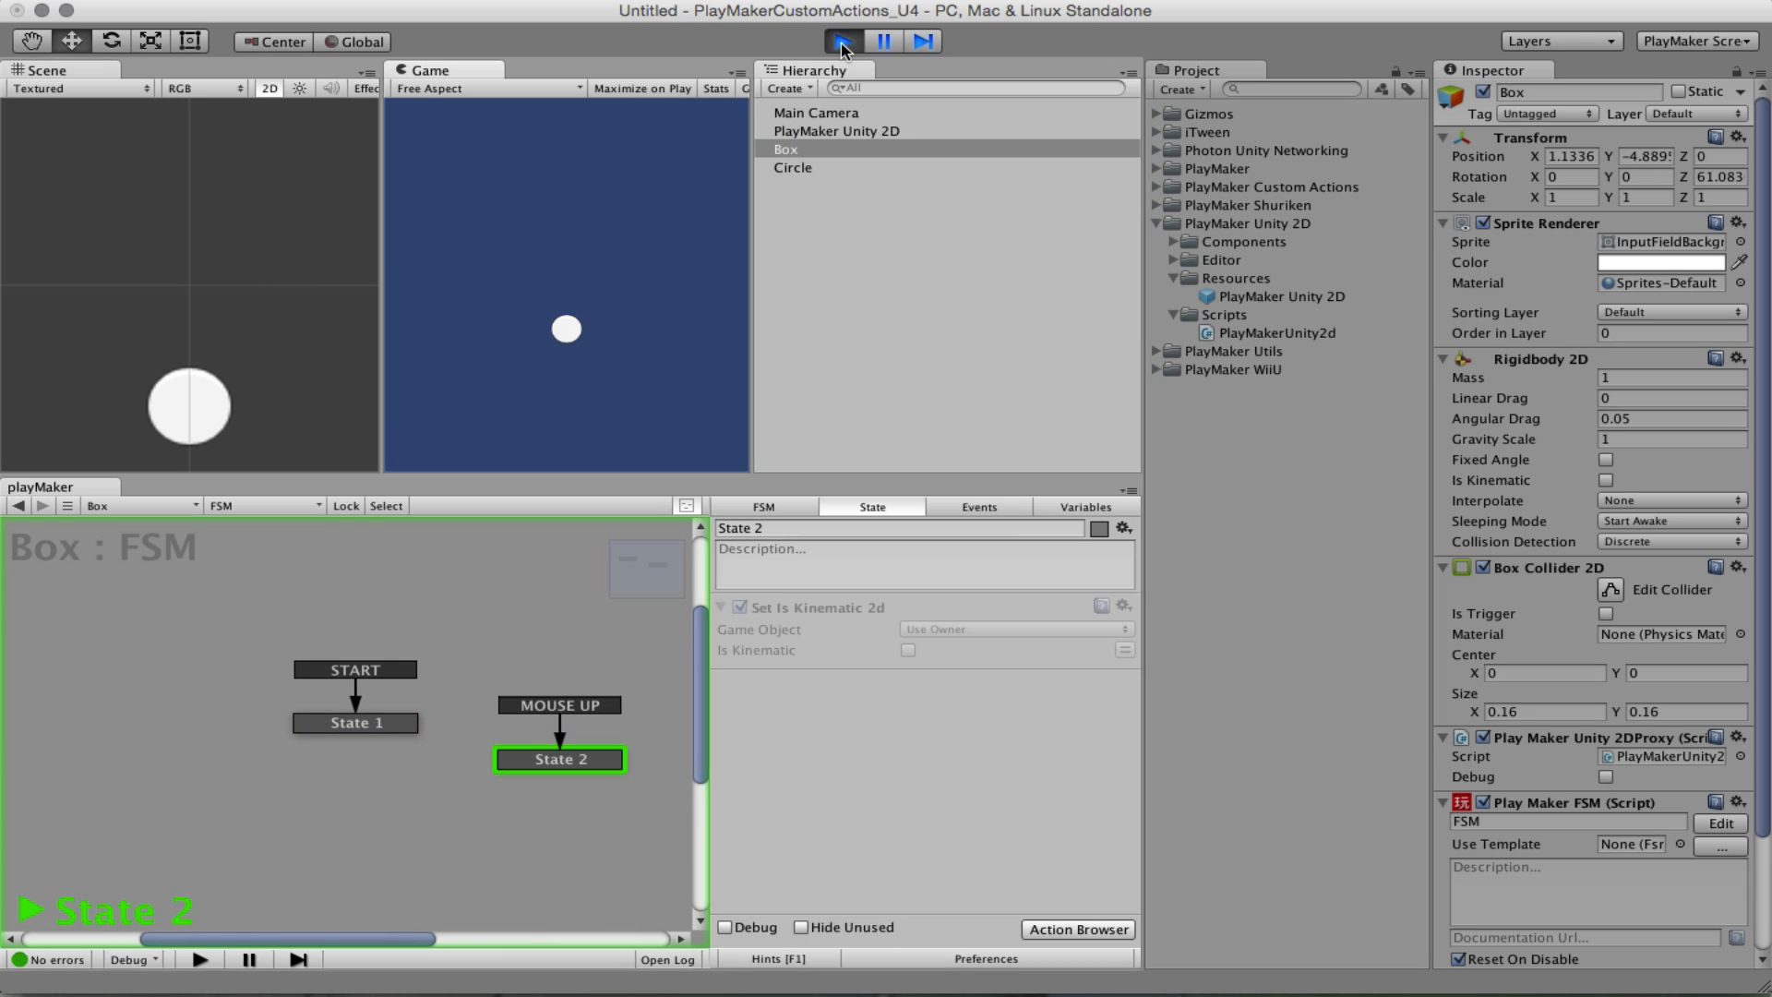
Step: Add State 3 to the Box FSM, entered on COLLISION ENTER 2D
right_click(192, 824)
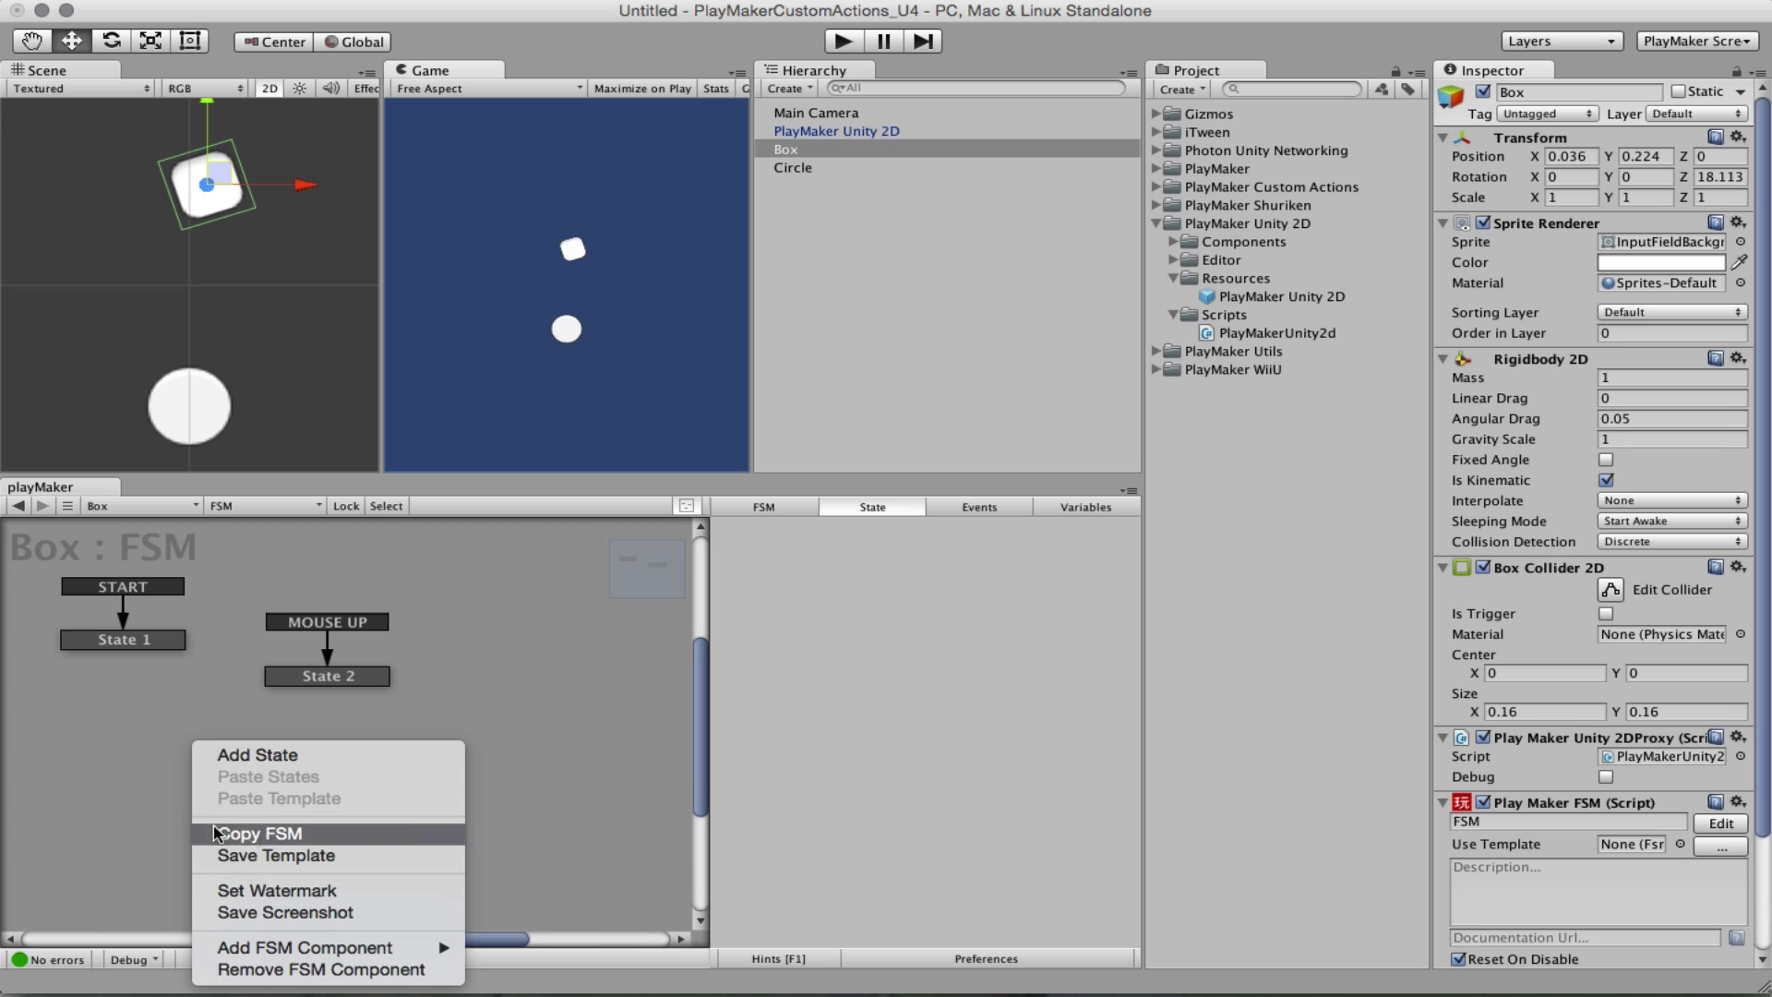
left_click(297, 755)
right_click(251, 835)
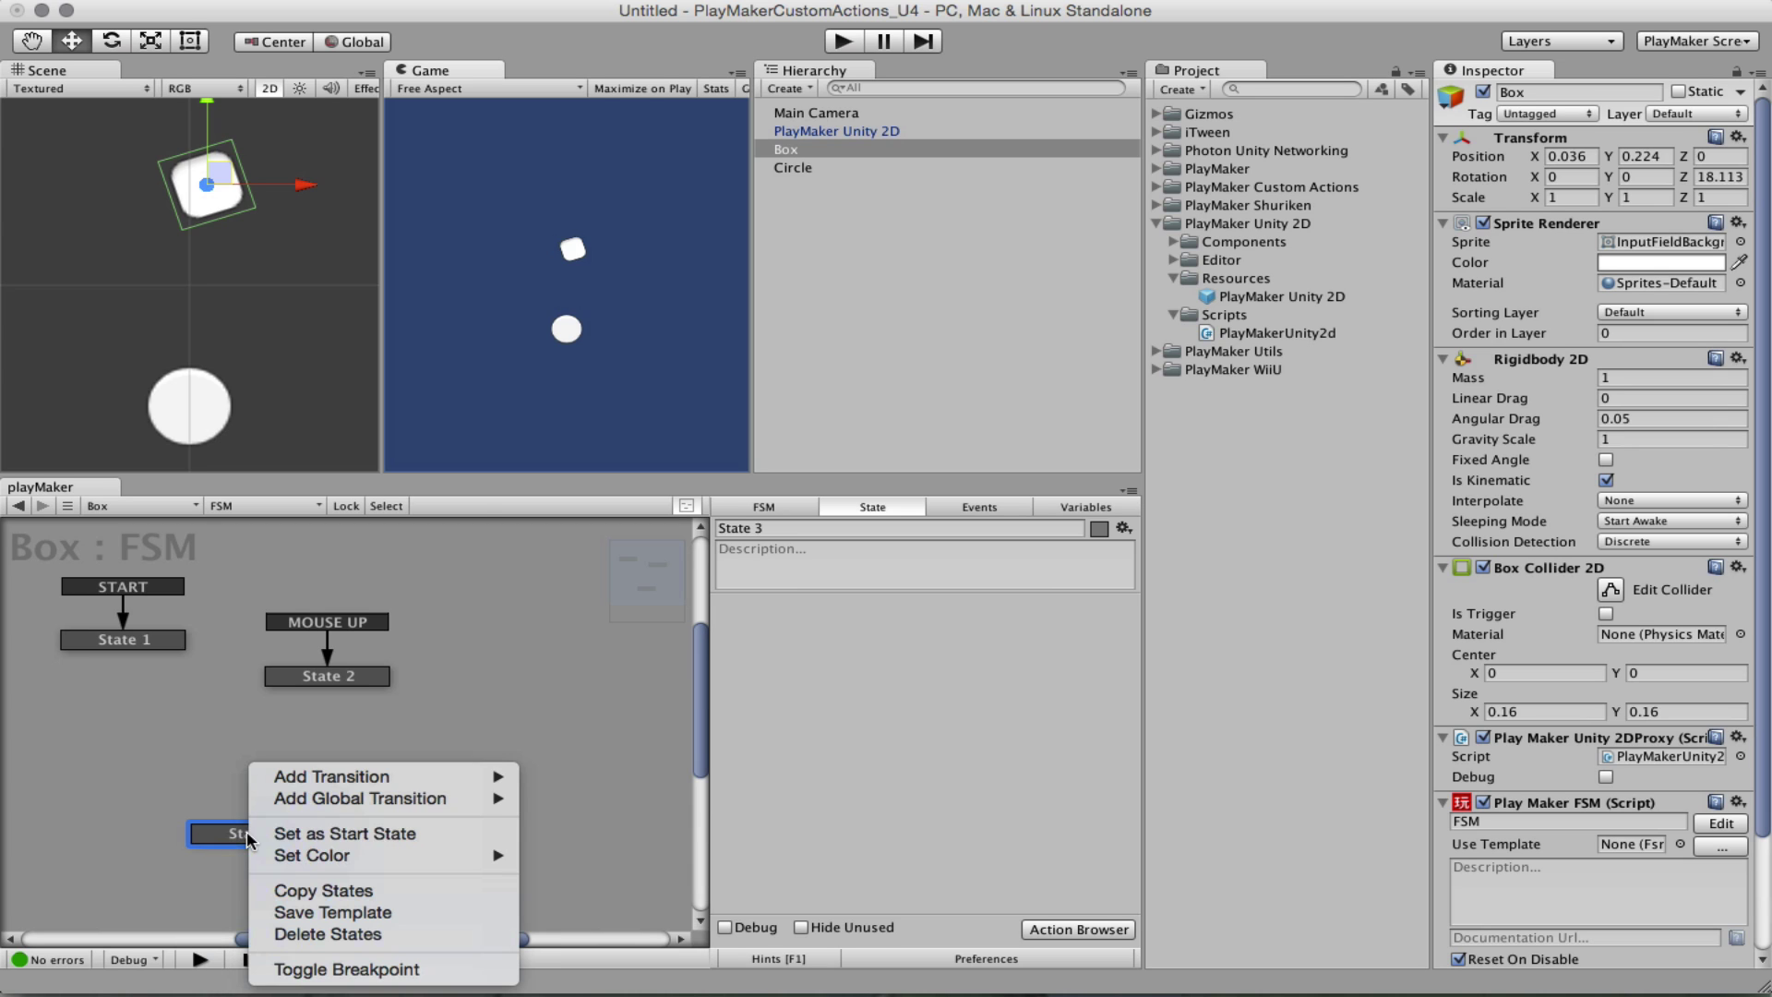
mouse_move(363, 799)
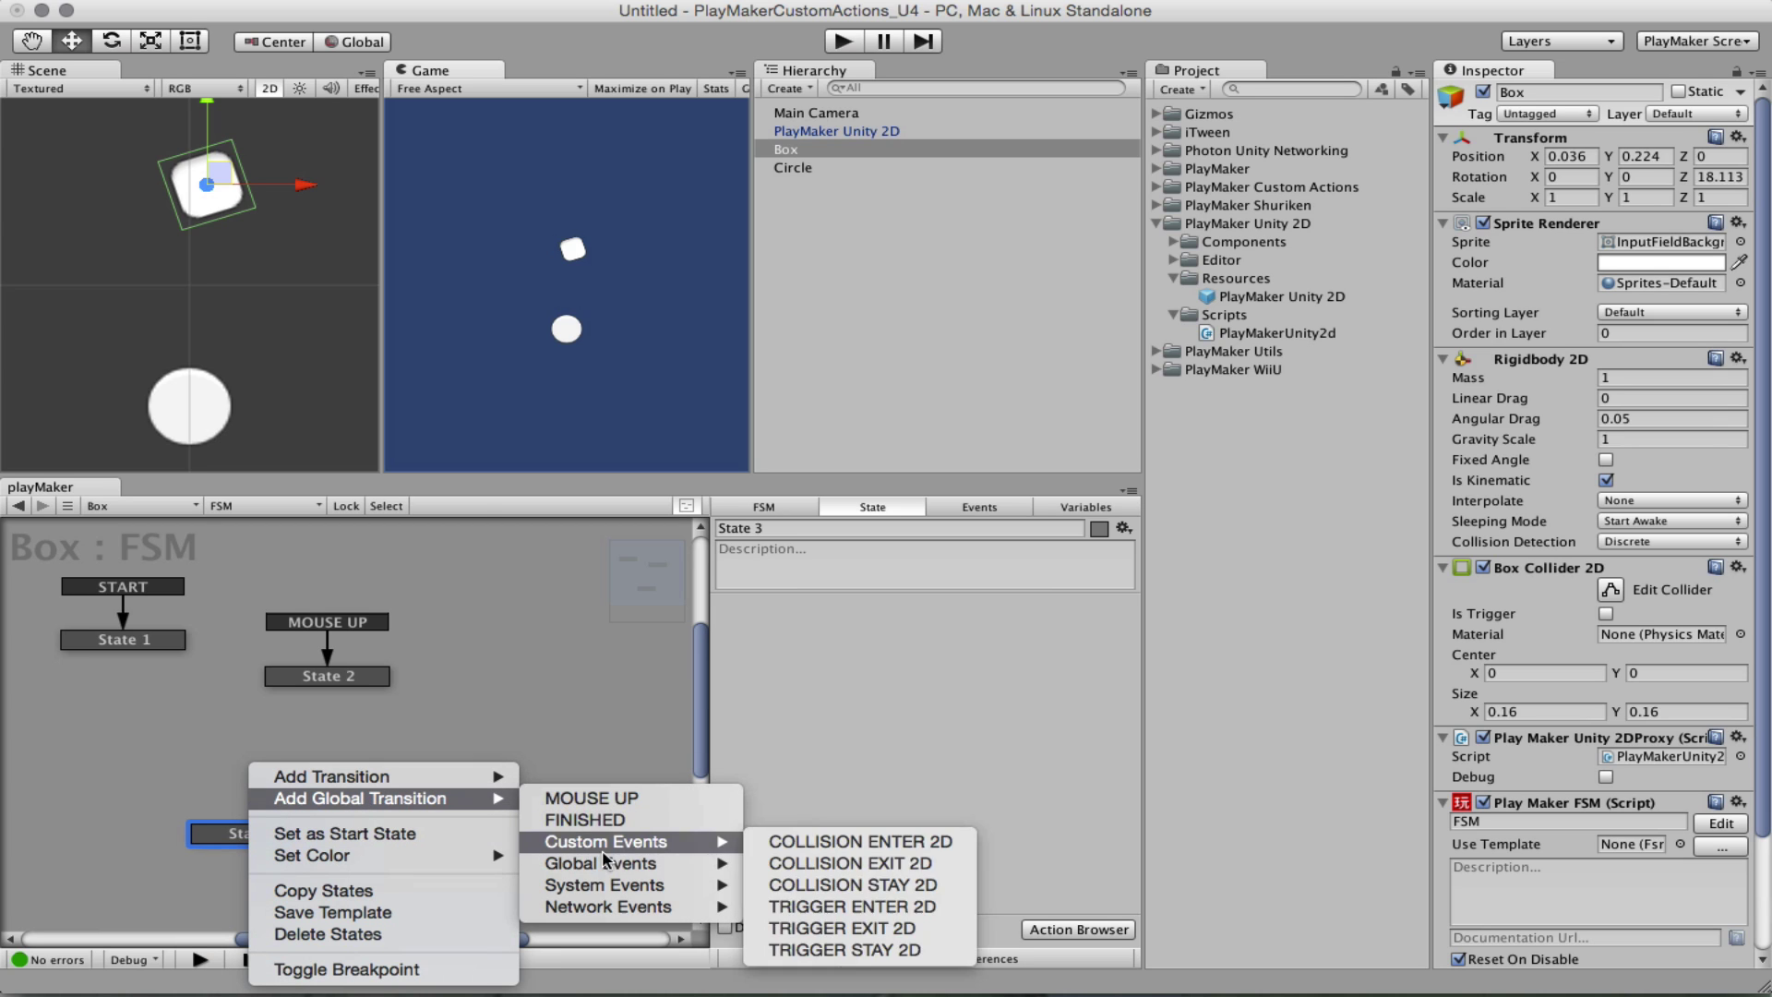
mouse_move(617, 863)
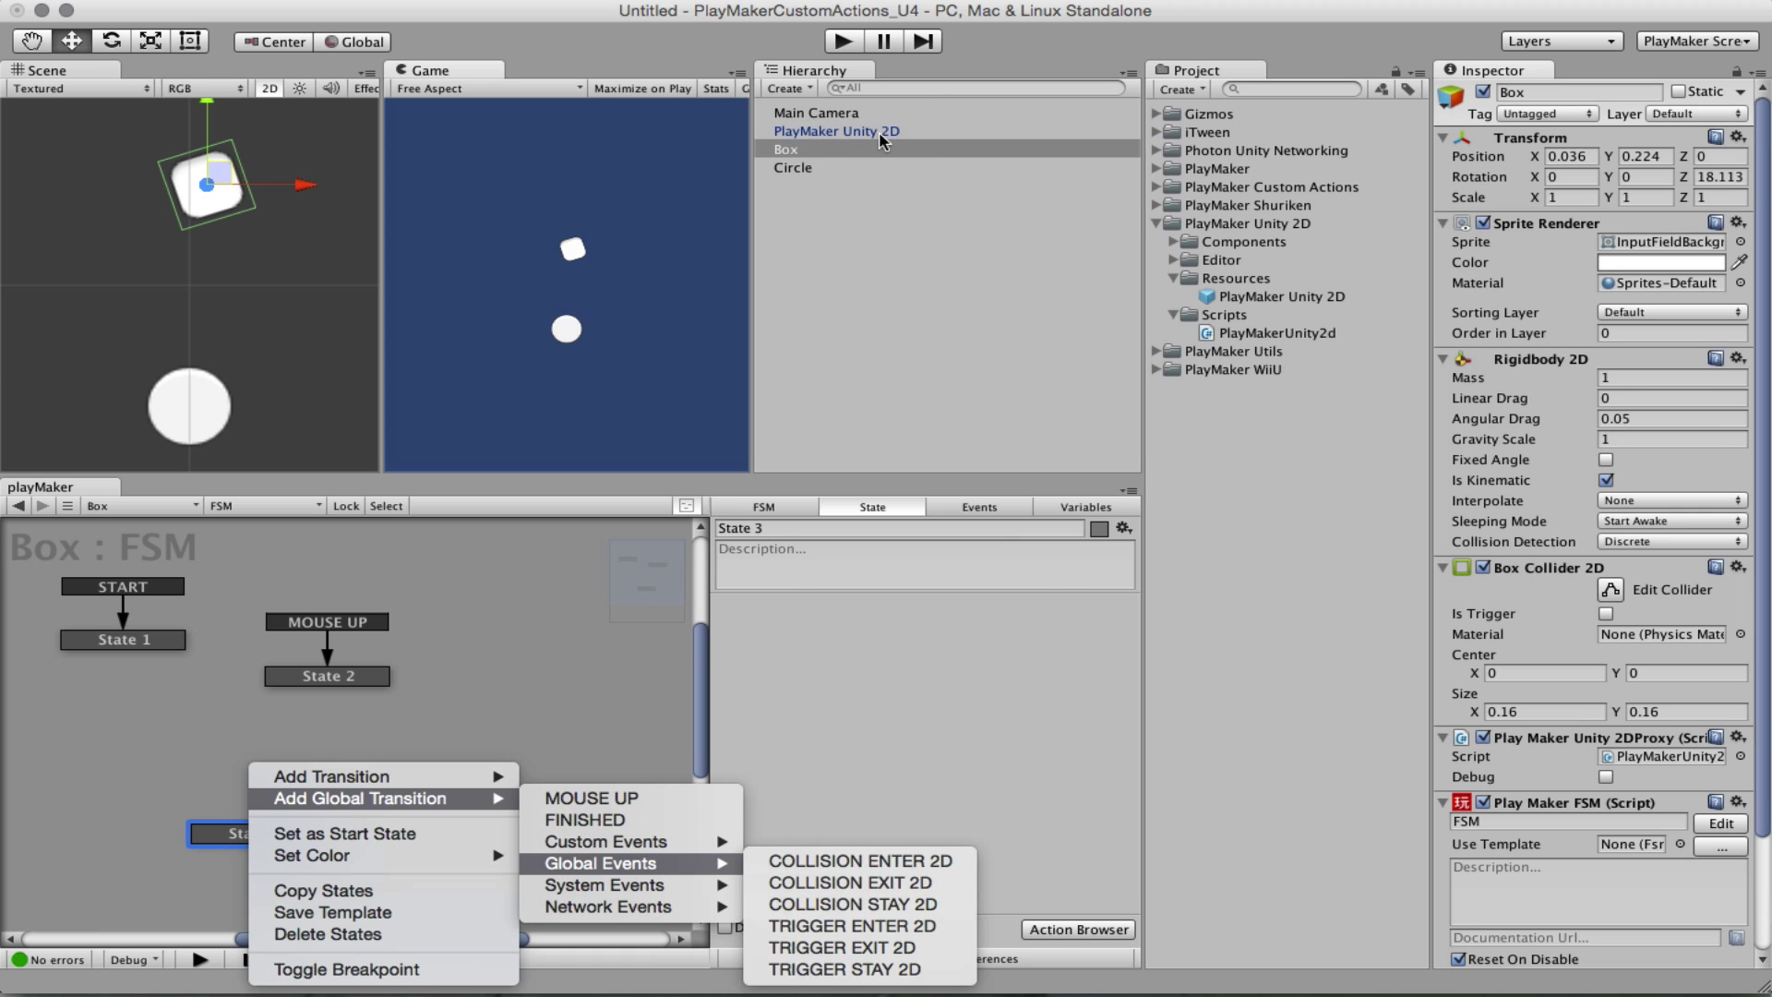
left_click(884, 861)
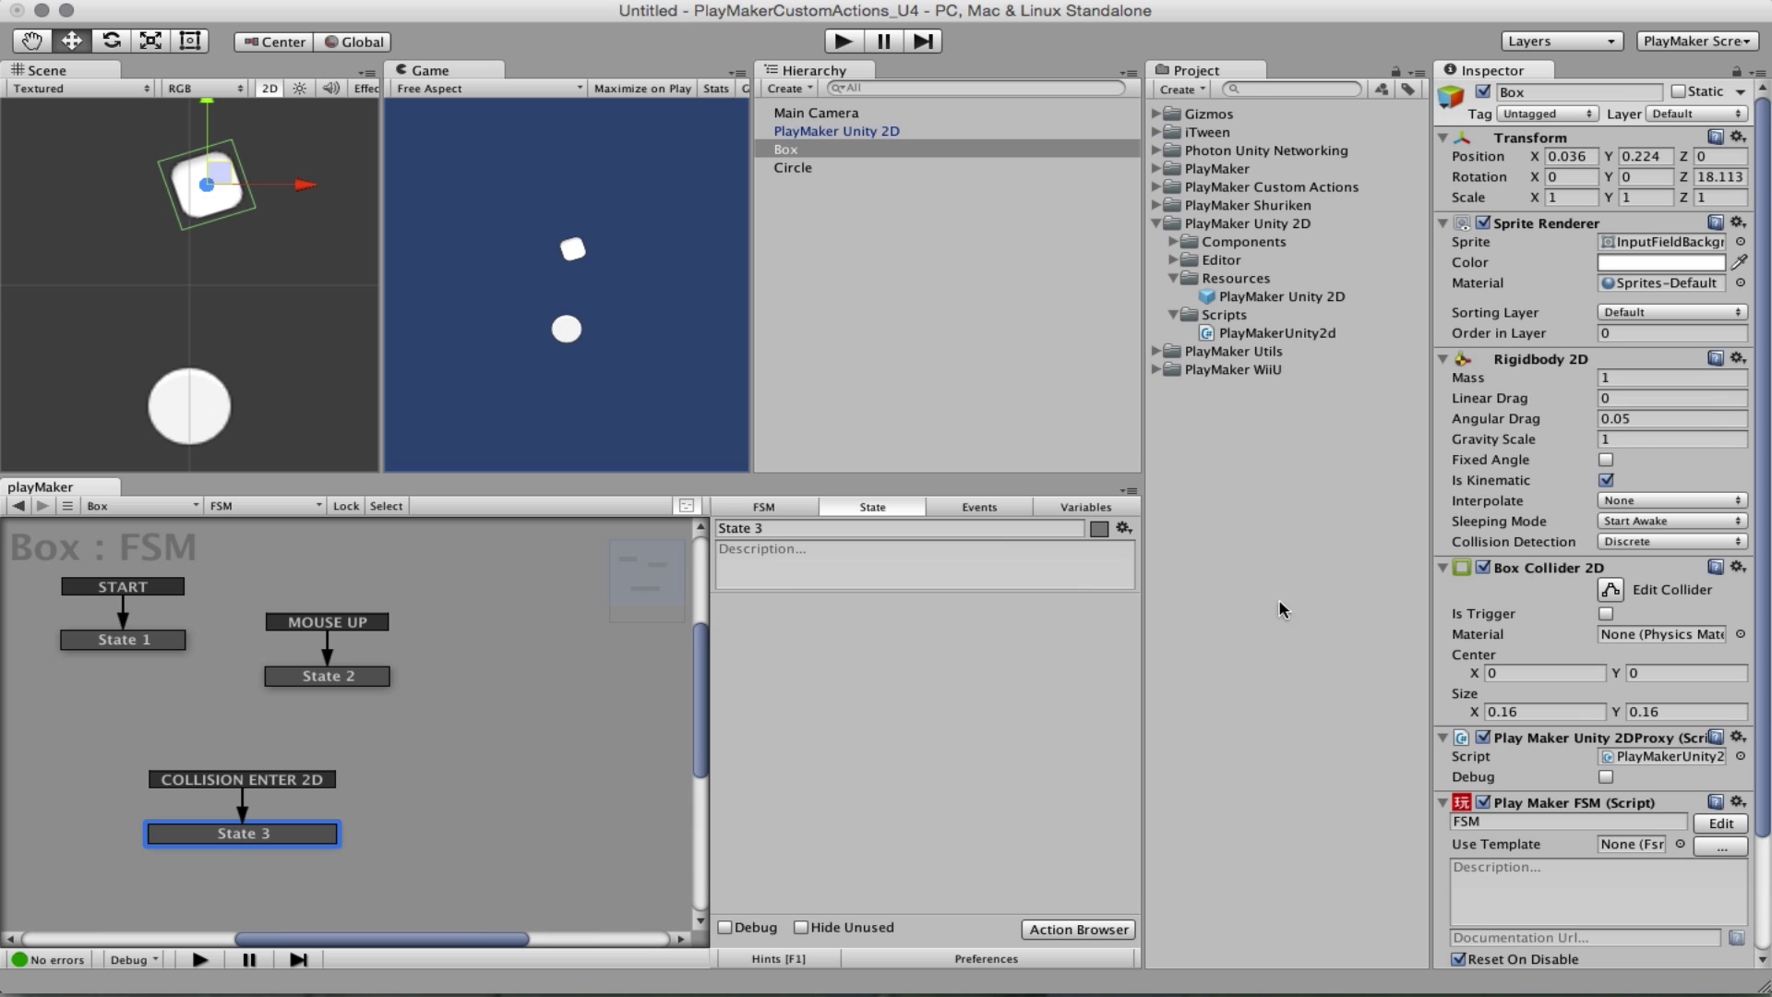
scroll(1572, 631, "down", 3)
scroll(1650, 624, "up", 1)
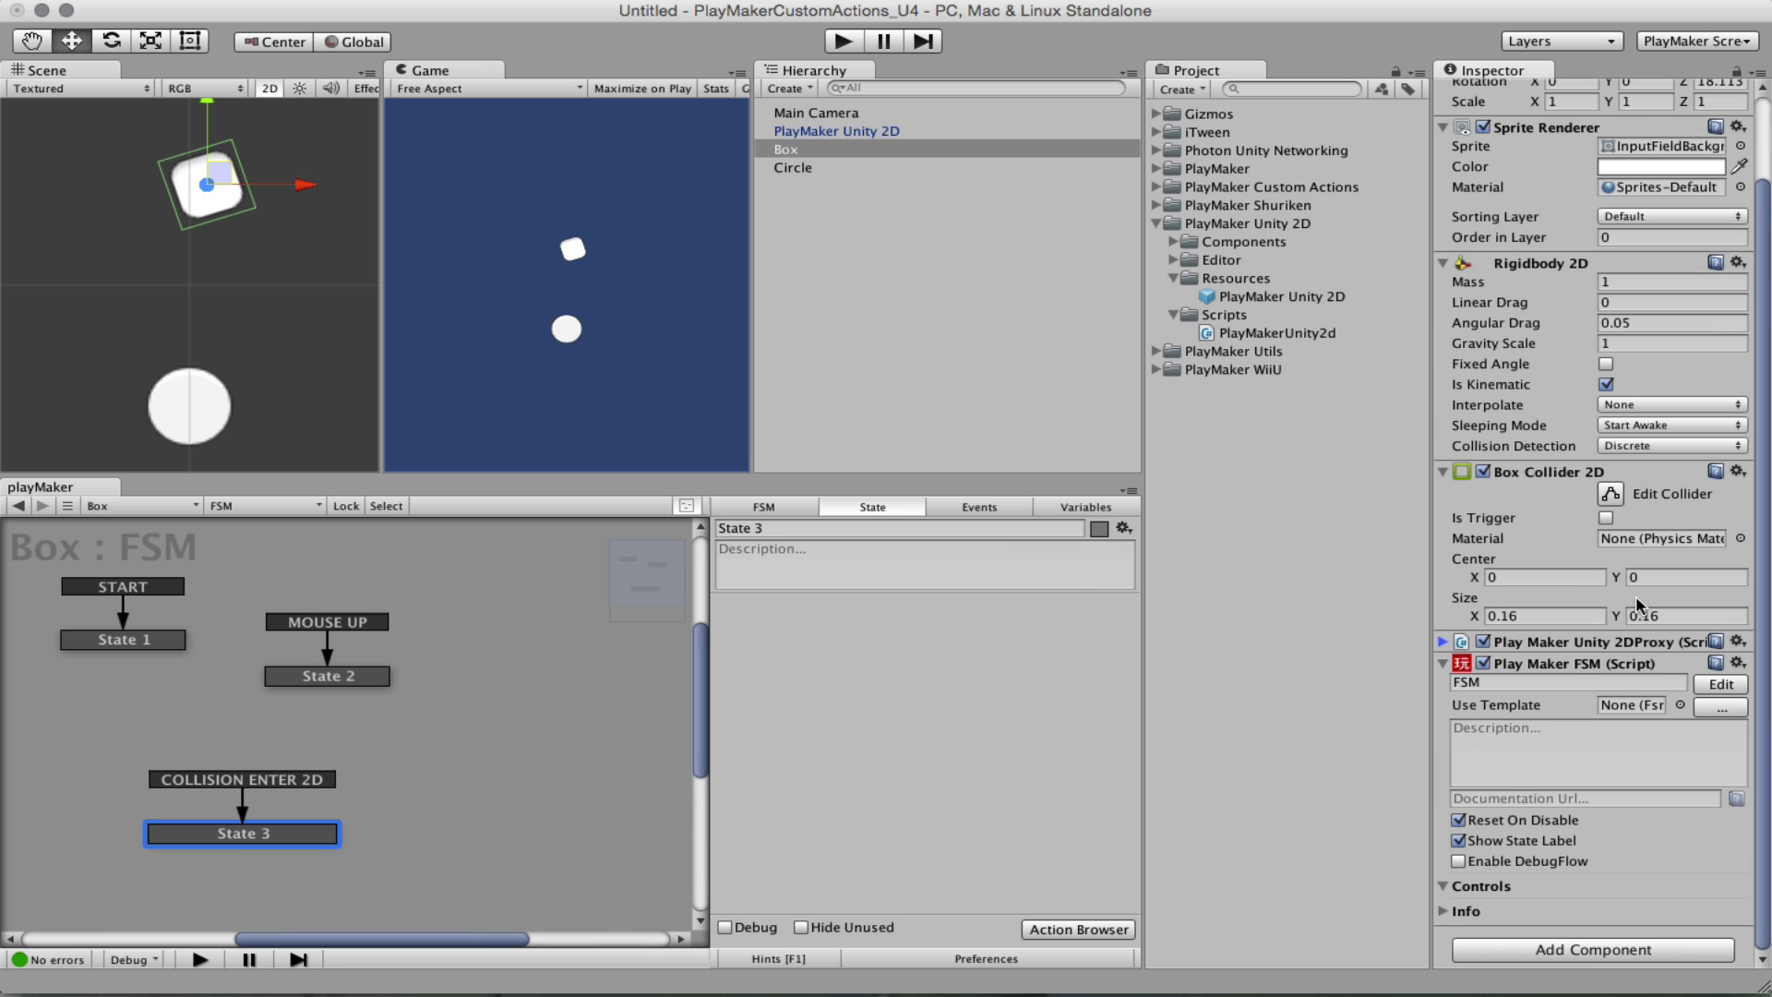
Step: Play the scene and drop the Box onto the Circle to test State 3
left_click(843, 41)
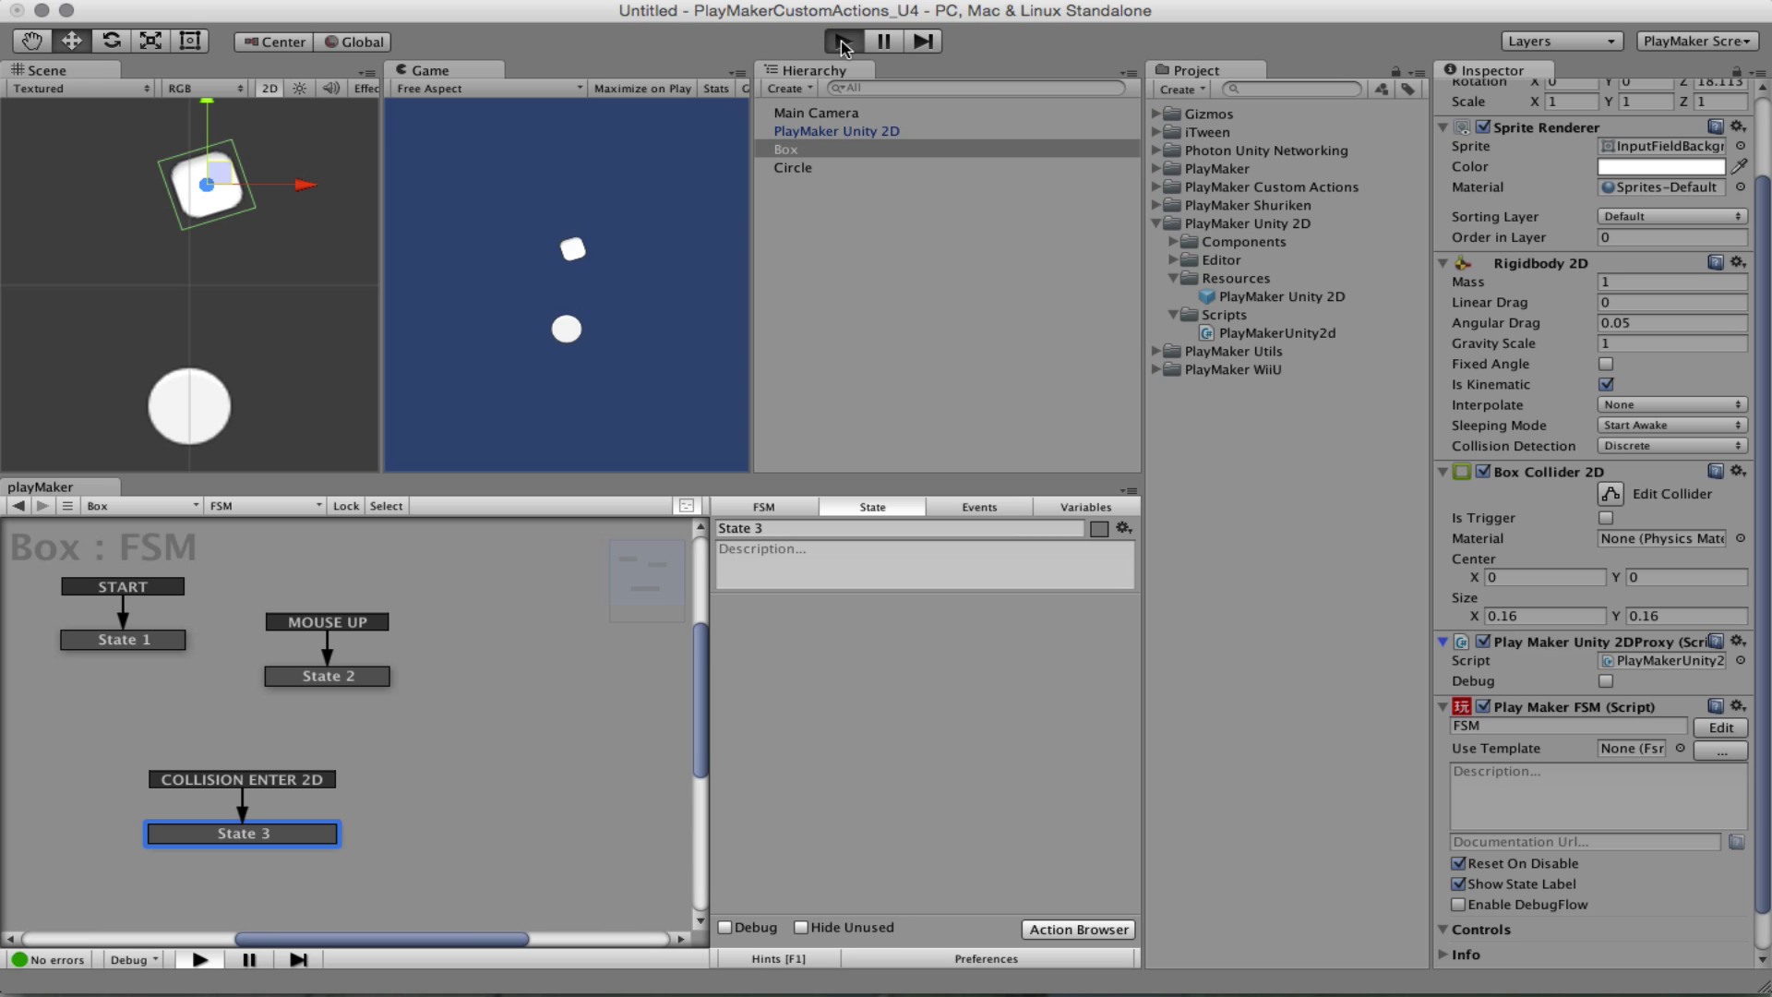
left_click(573, 248)
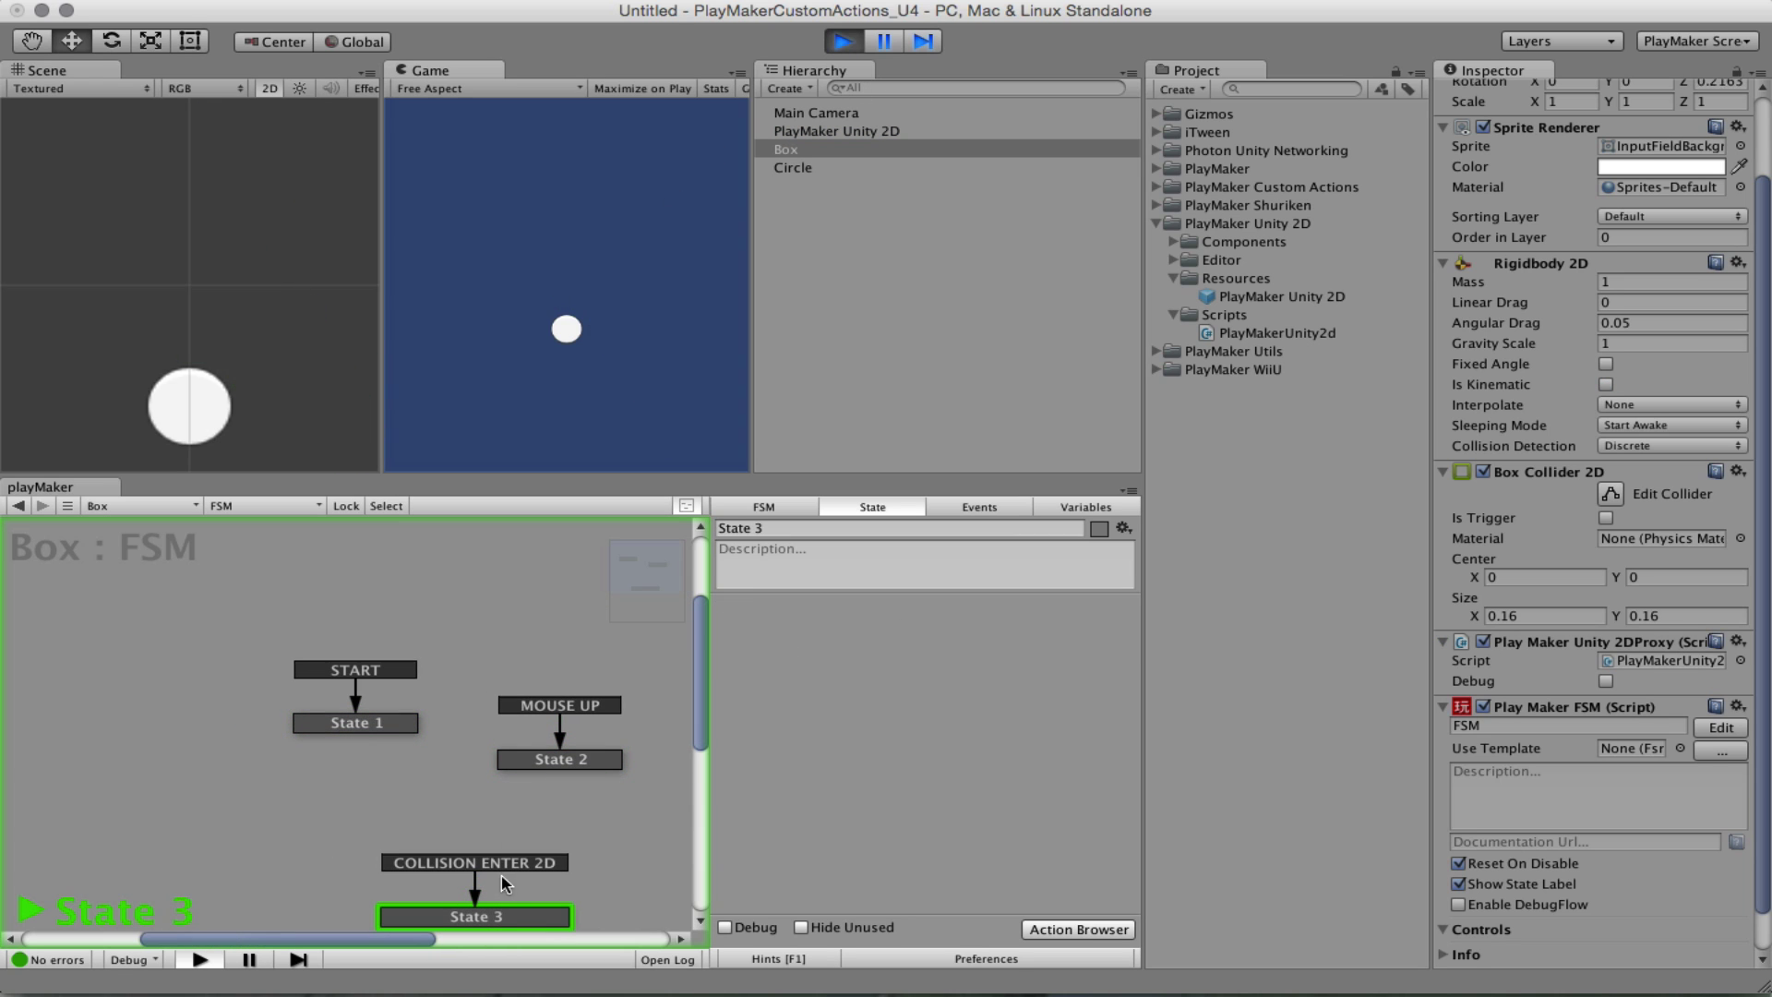
left_click(842, 42)
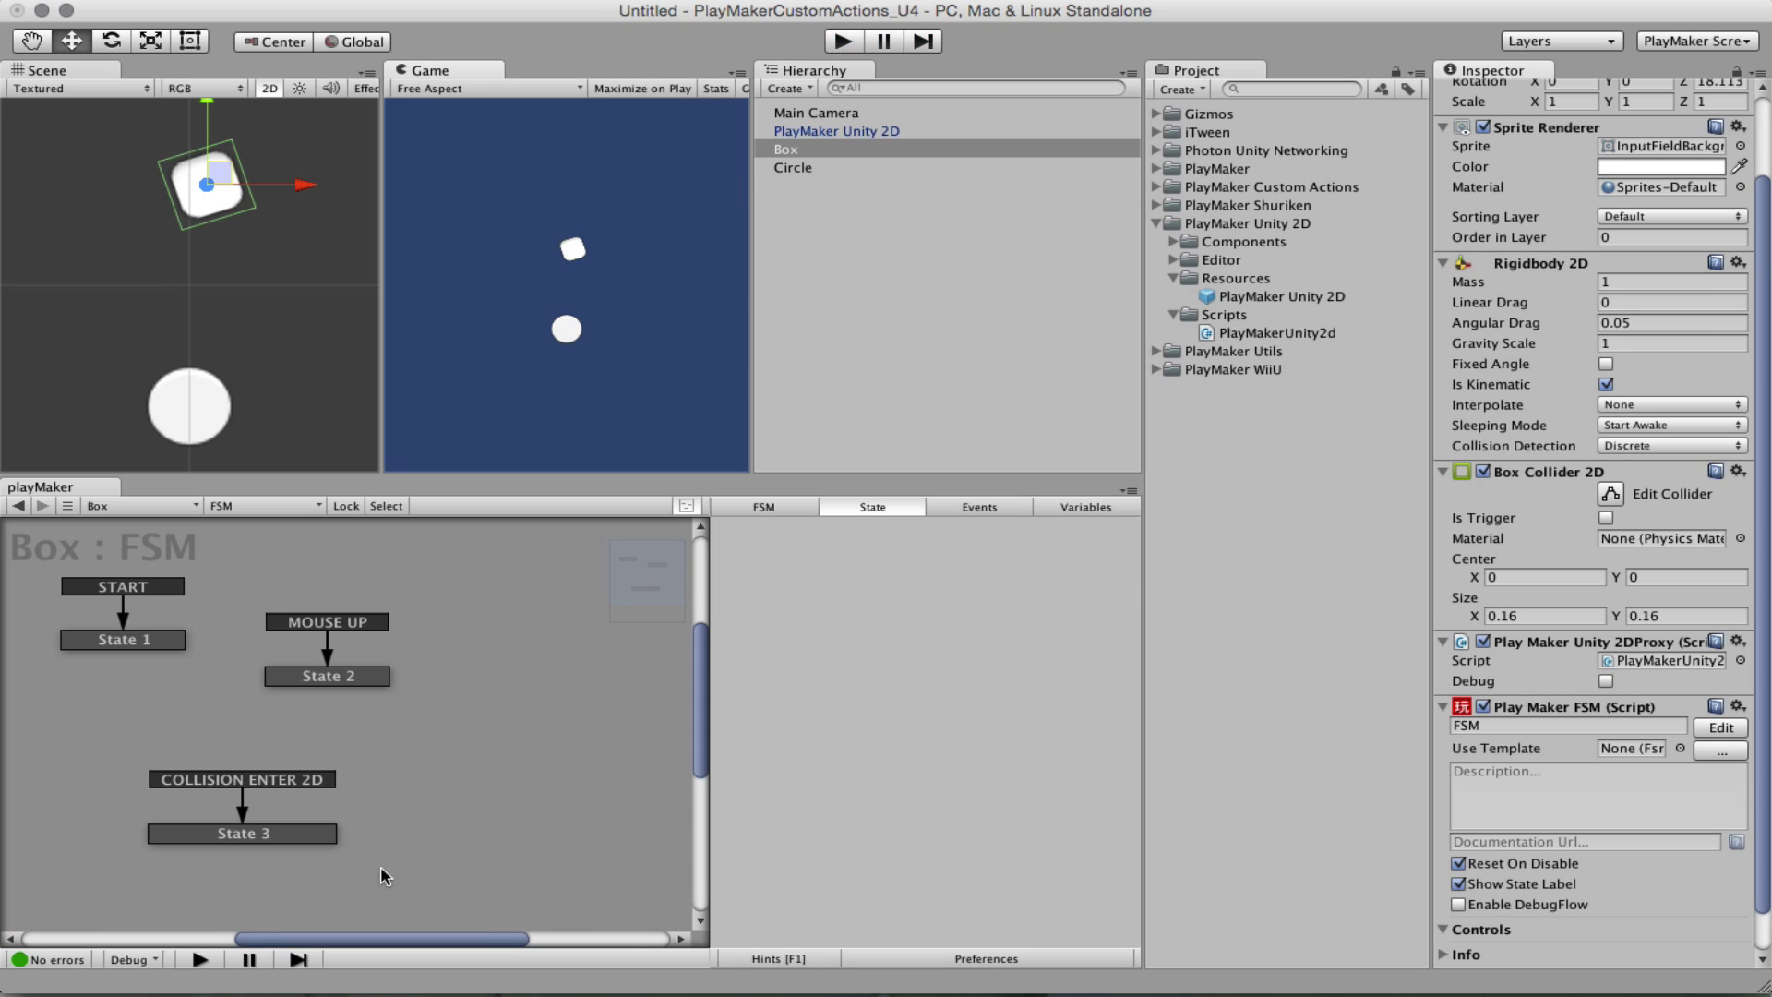
Step: Add State 4 entered on COLLISION EXIT 2D and arrange it beside State 3
right_click(417, 739)
left_click(521, 751)
right_click(497, 803)
mouse_move(596, 805)
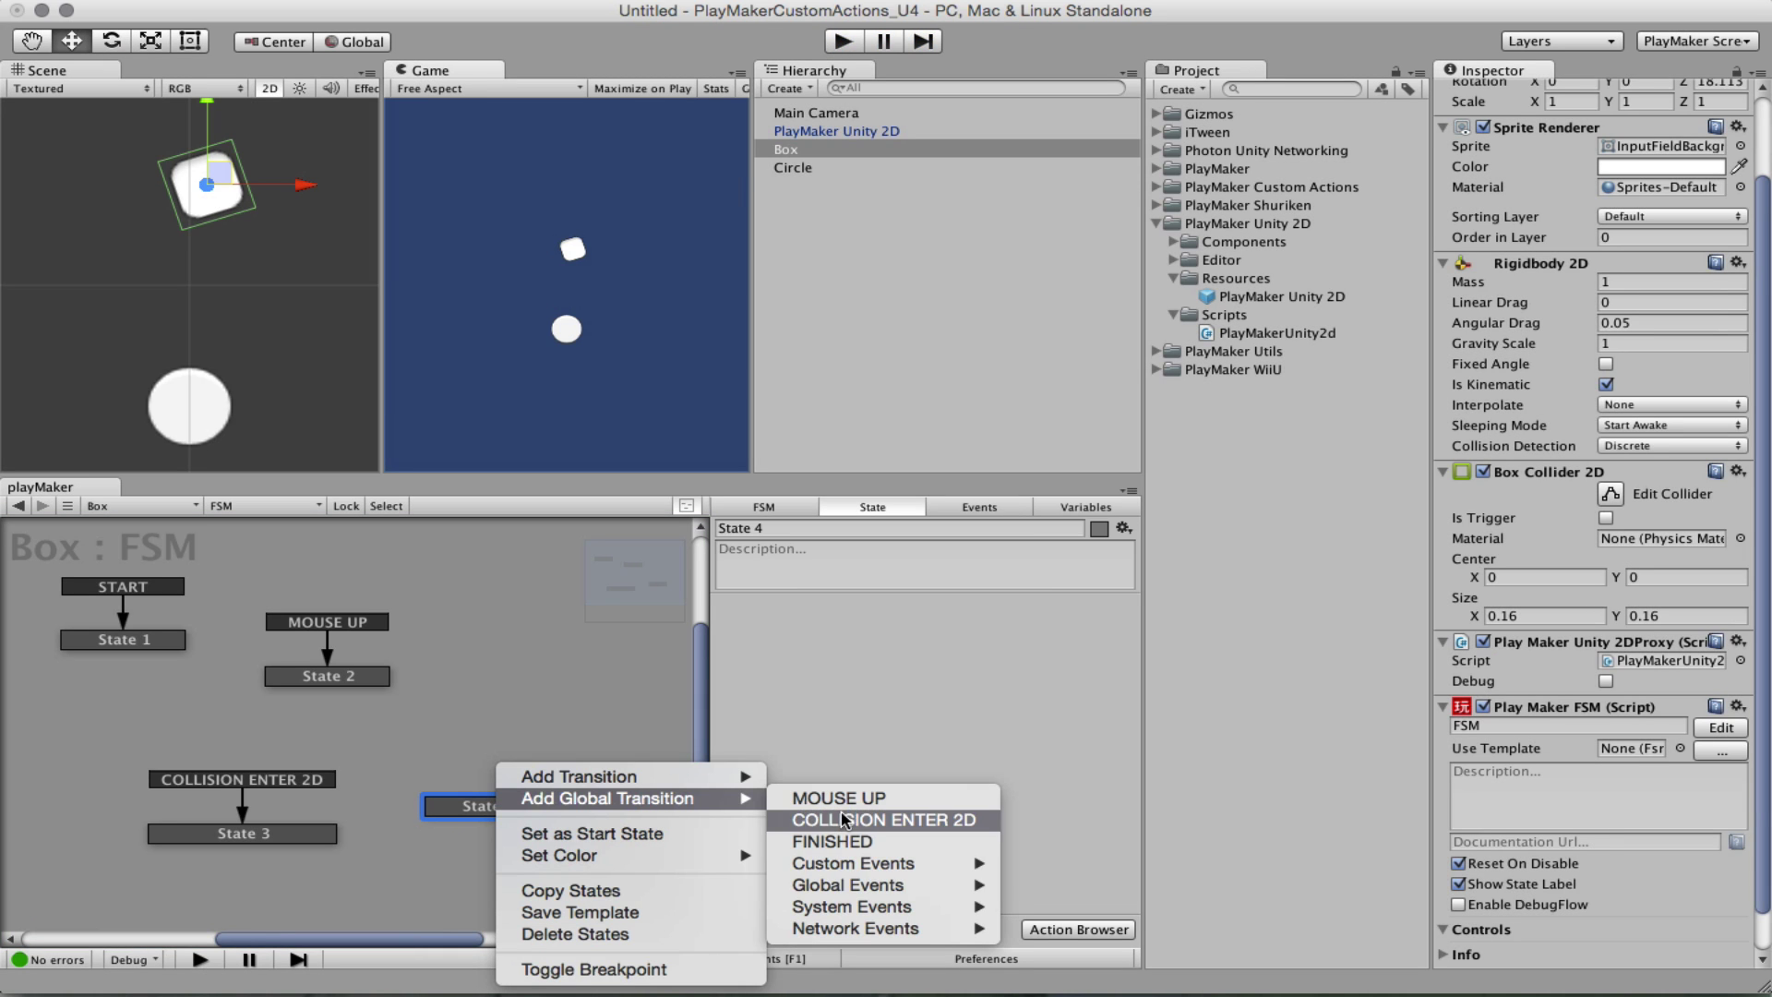
mouse_move(863, 887)
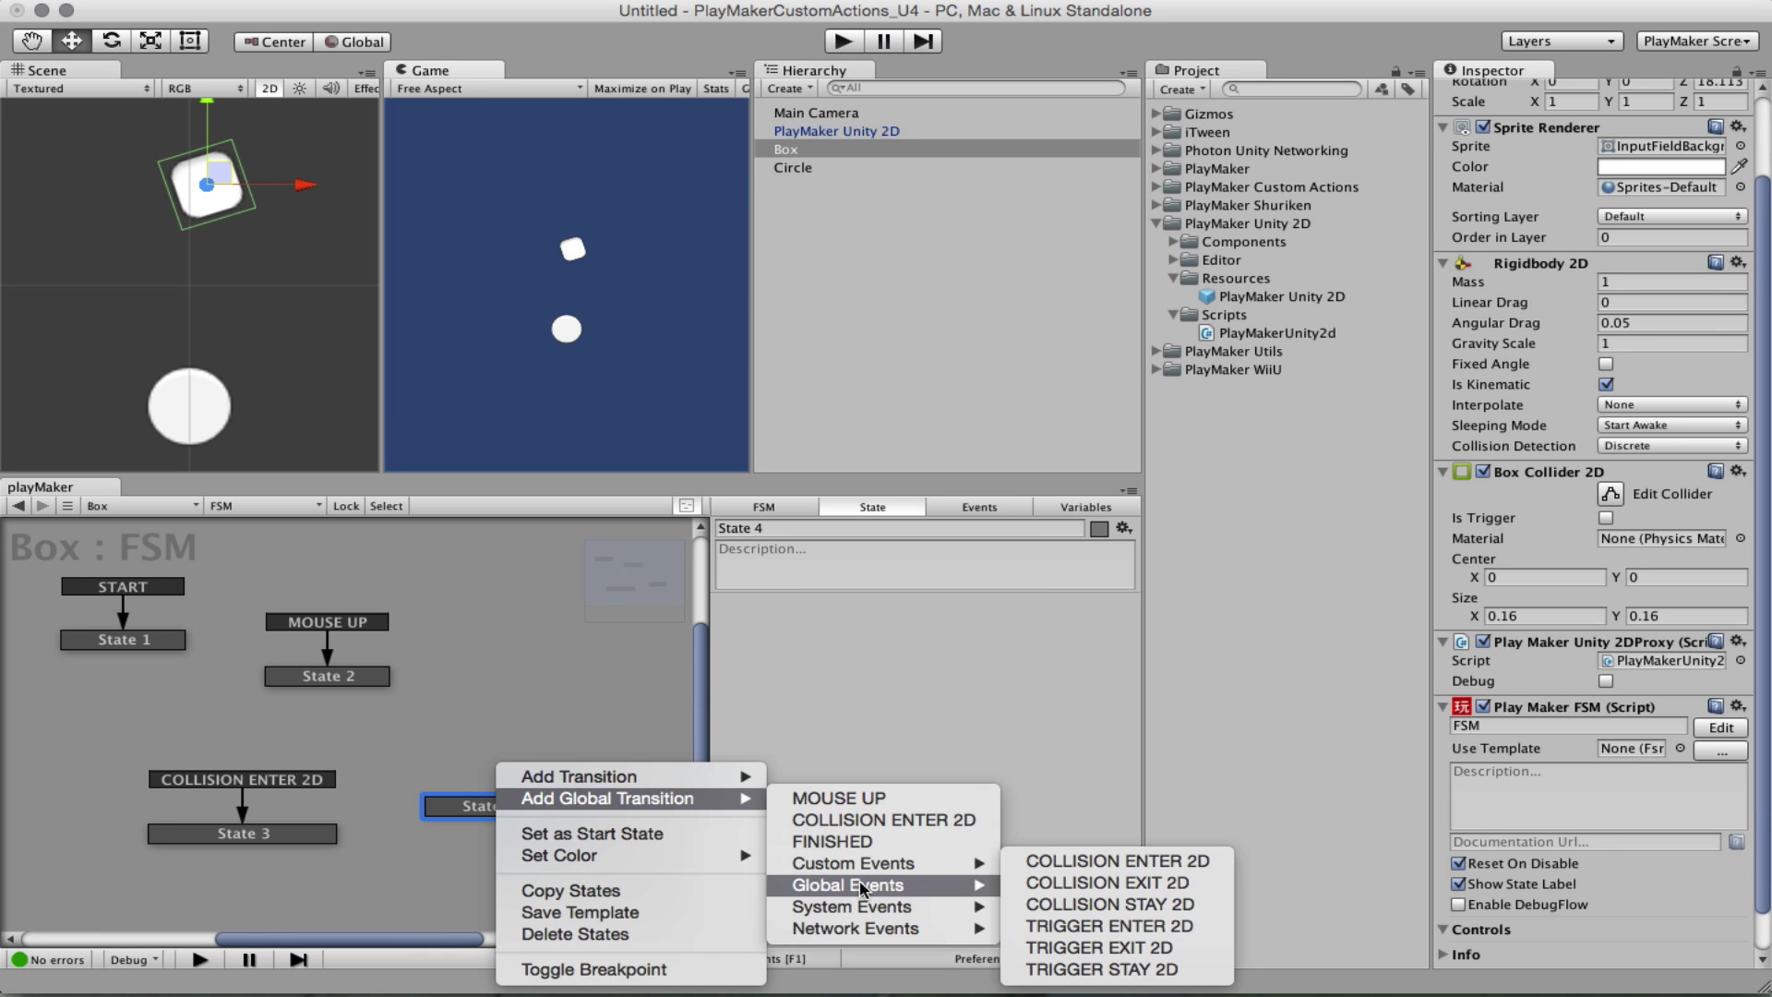
left_click(1154, 888)
left_click_drag(290, 831, 242, 782)
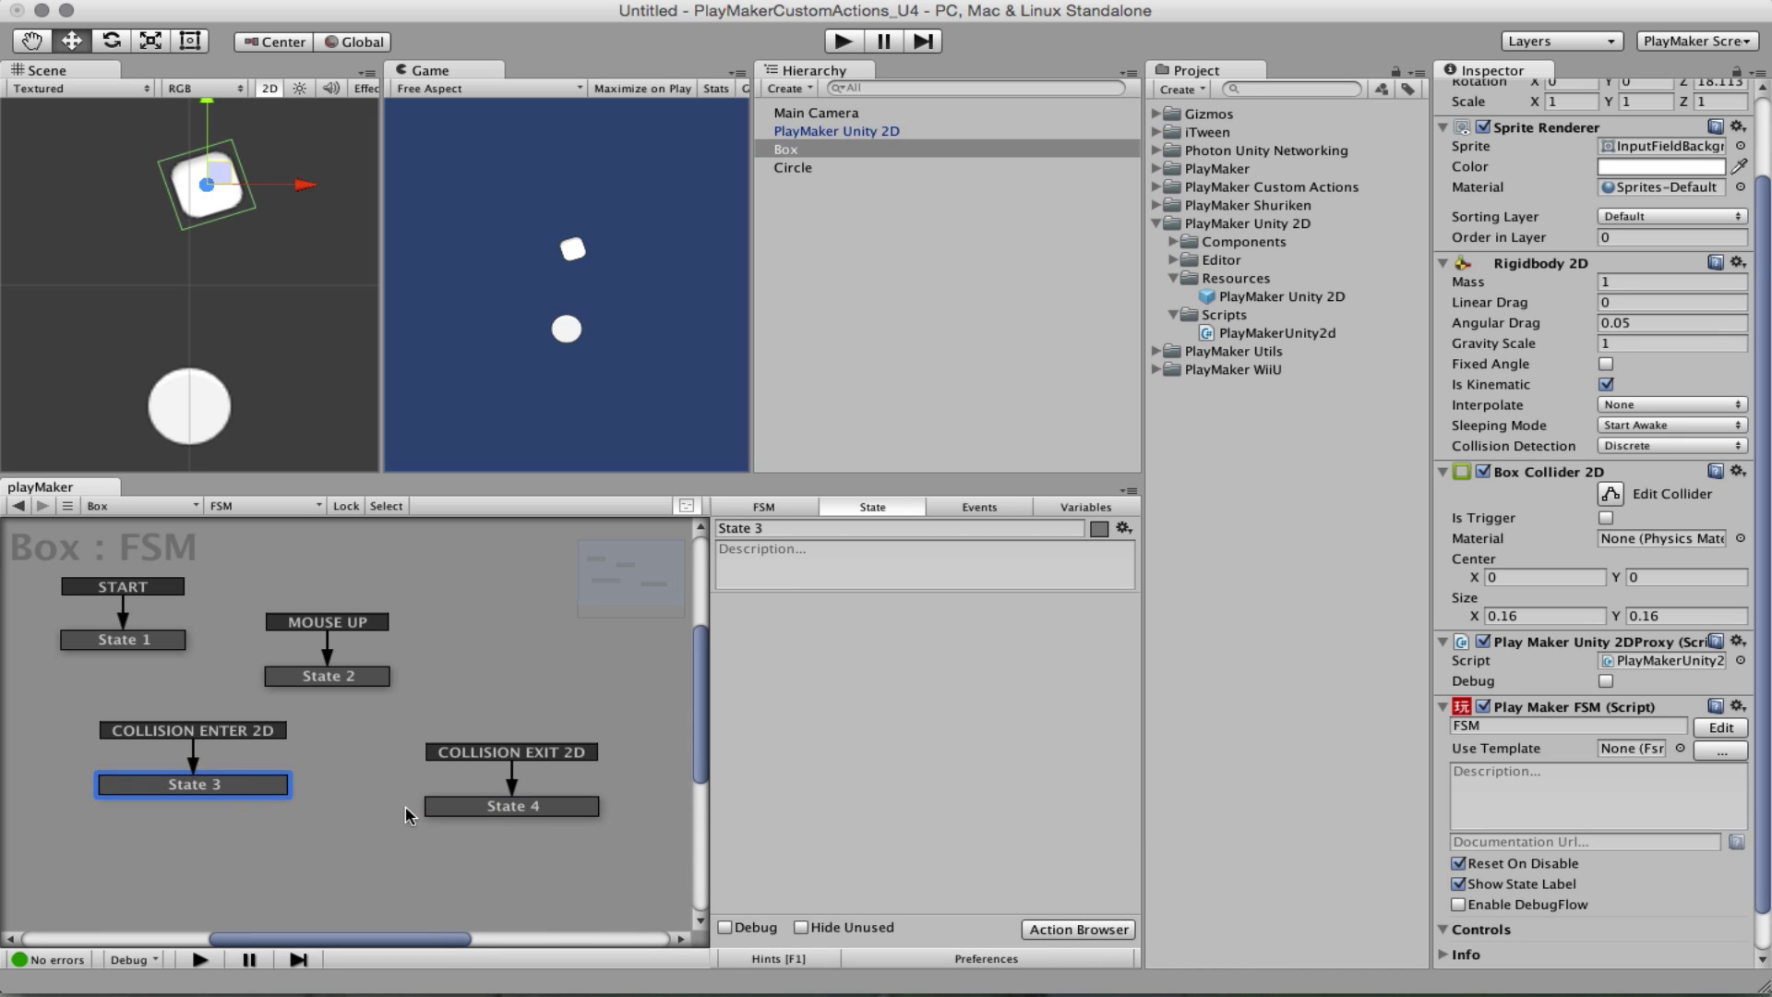
left_click_drag(432, 806, 357, 785)
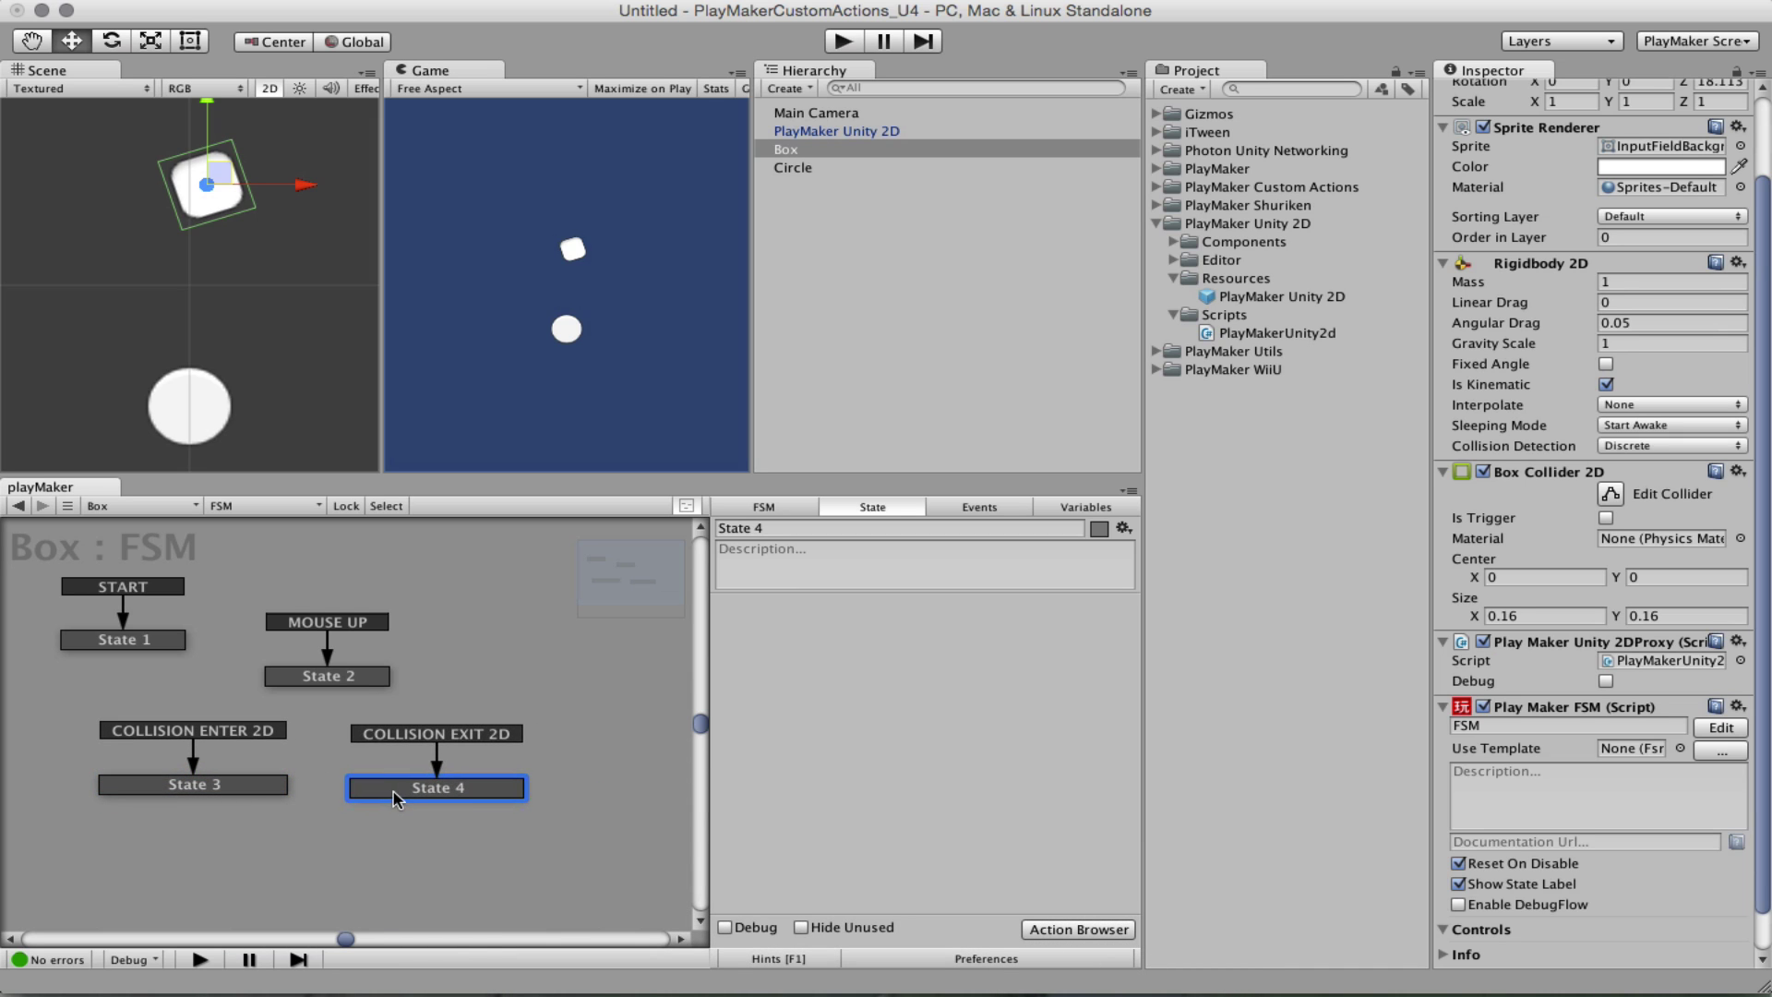
Step: Play the scene and drop the Box onto the Circle to test State 4
left_click(843, 41)
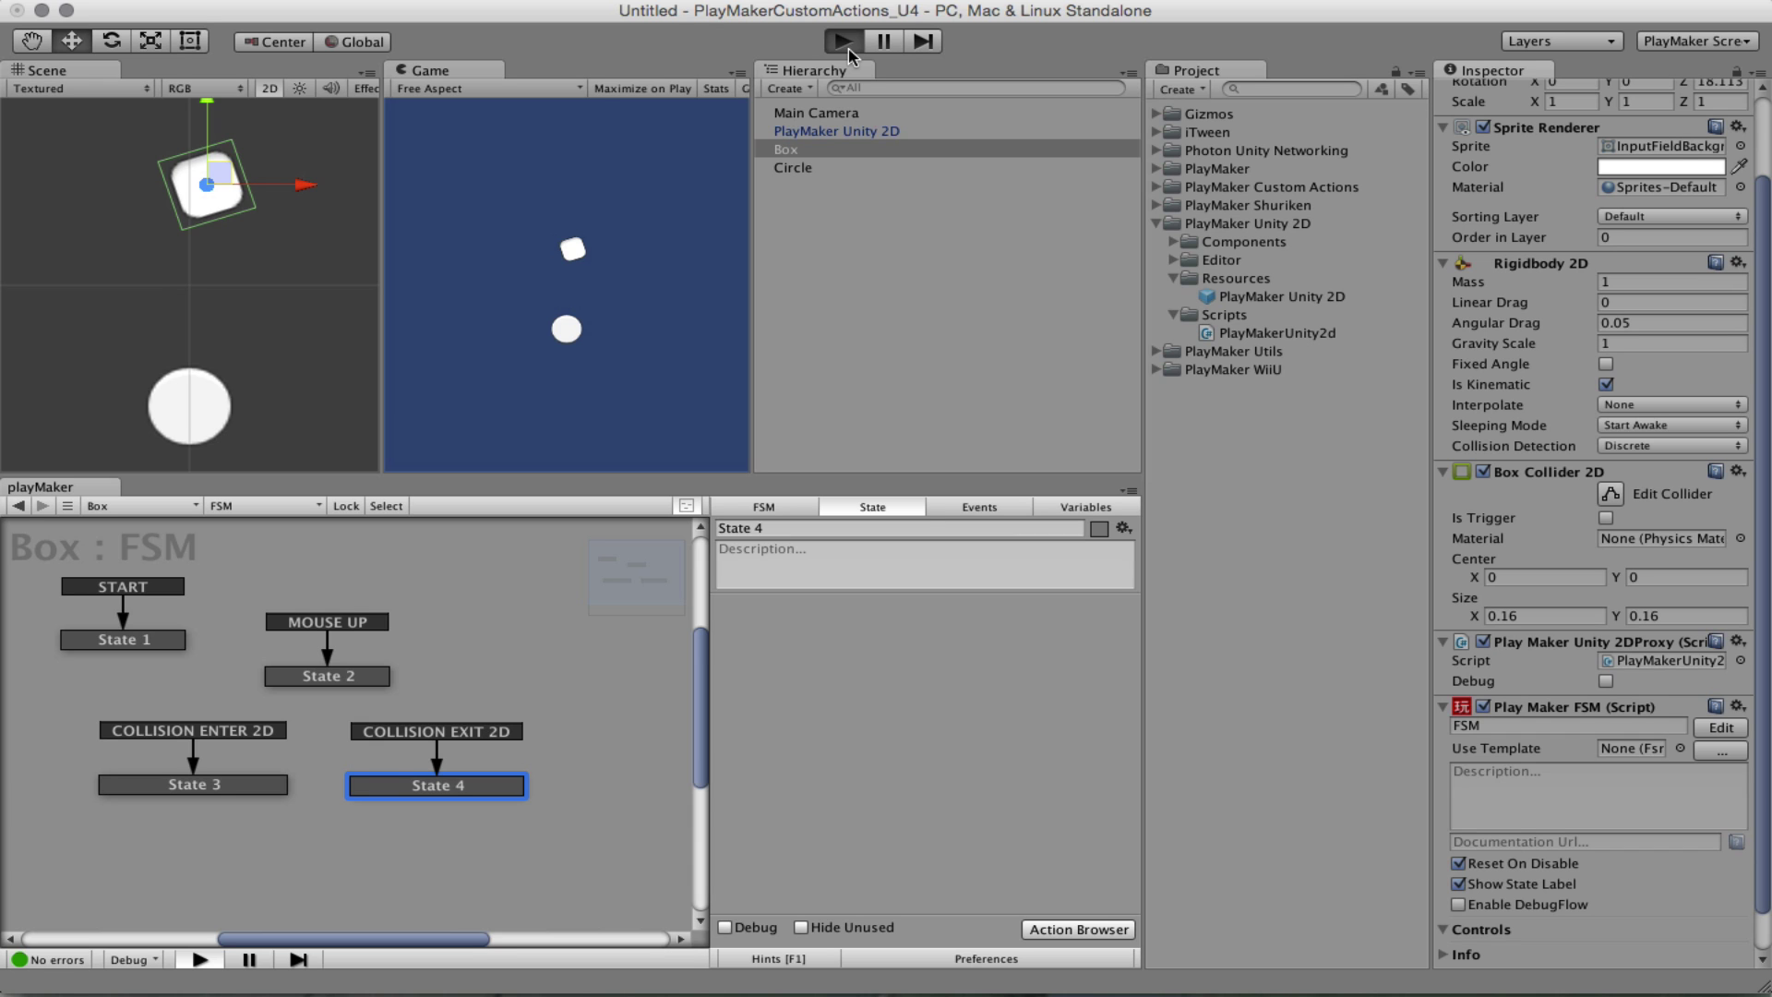
left_click(581, 247)
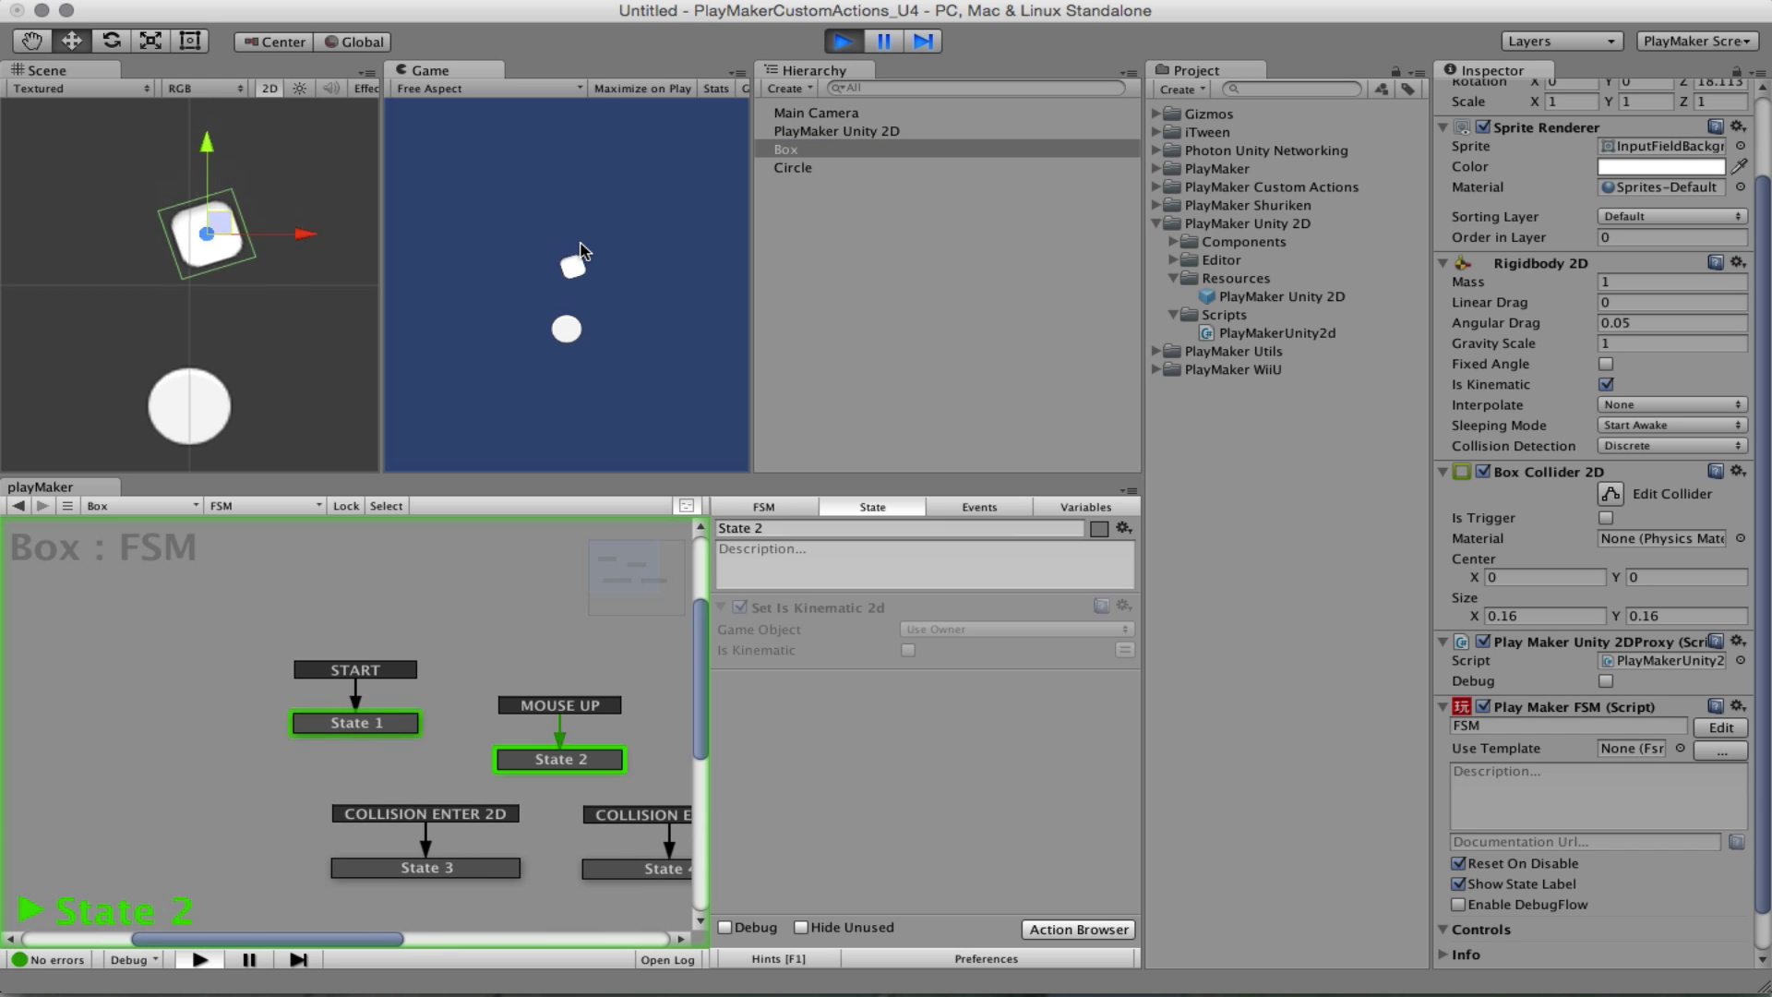
left_click(844, 42)
Step: Make the Circle's collider a trigger and add Box State 5 entered on TRIGGER ENTER 2D
left_click(810, 168)
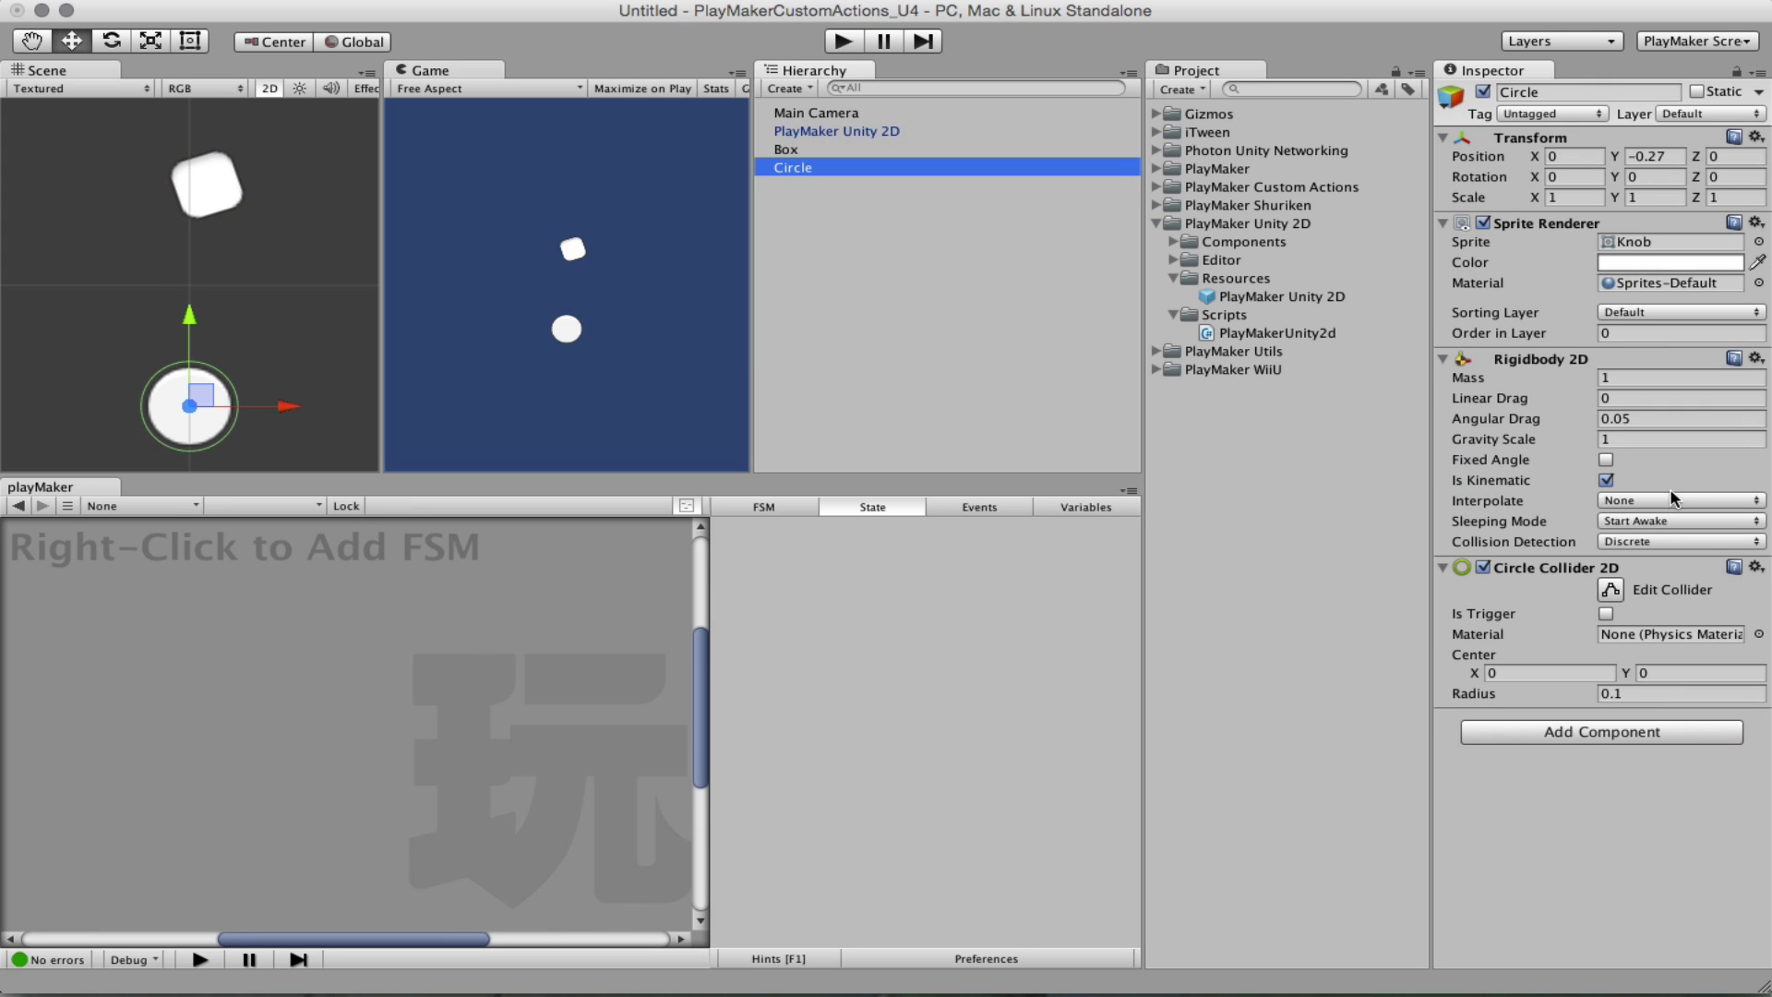
left_click(1607, 615)
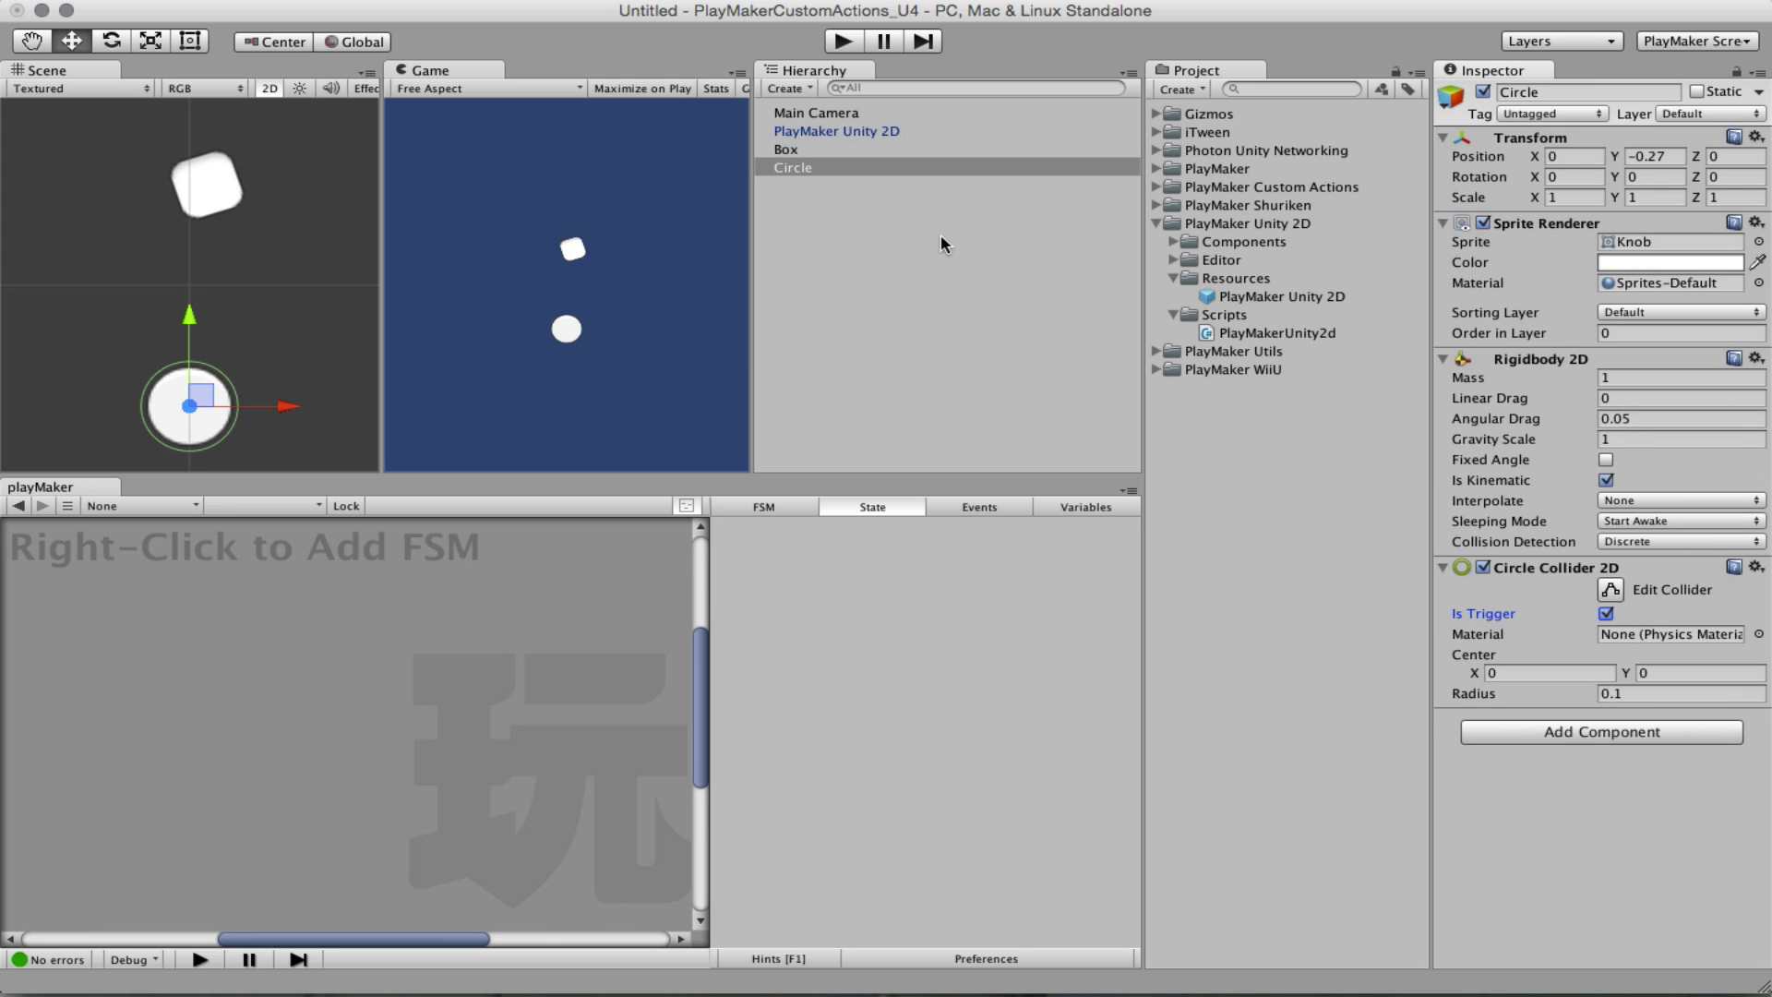
left_click(790, 151)
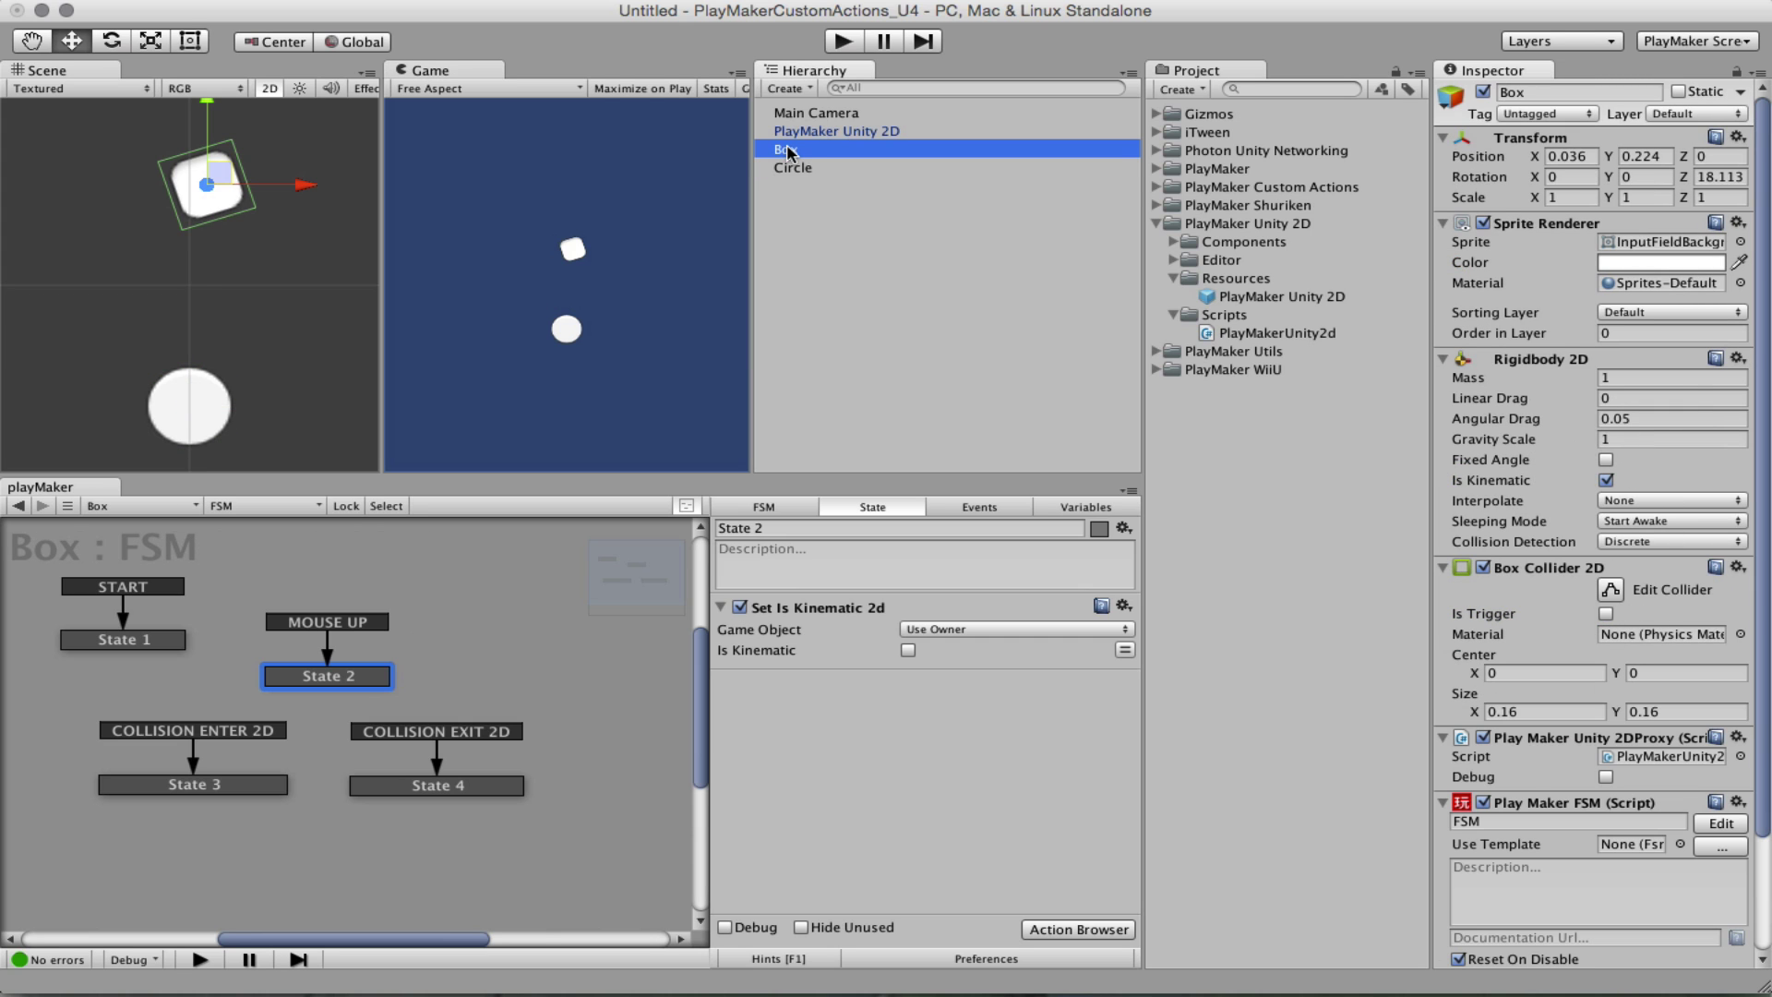
right_click(180, 870)
left_click(203, 751)
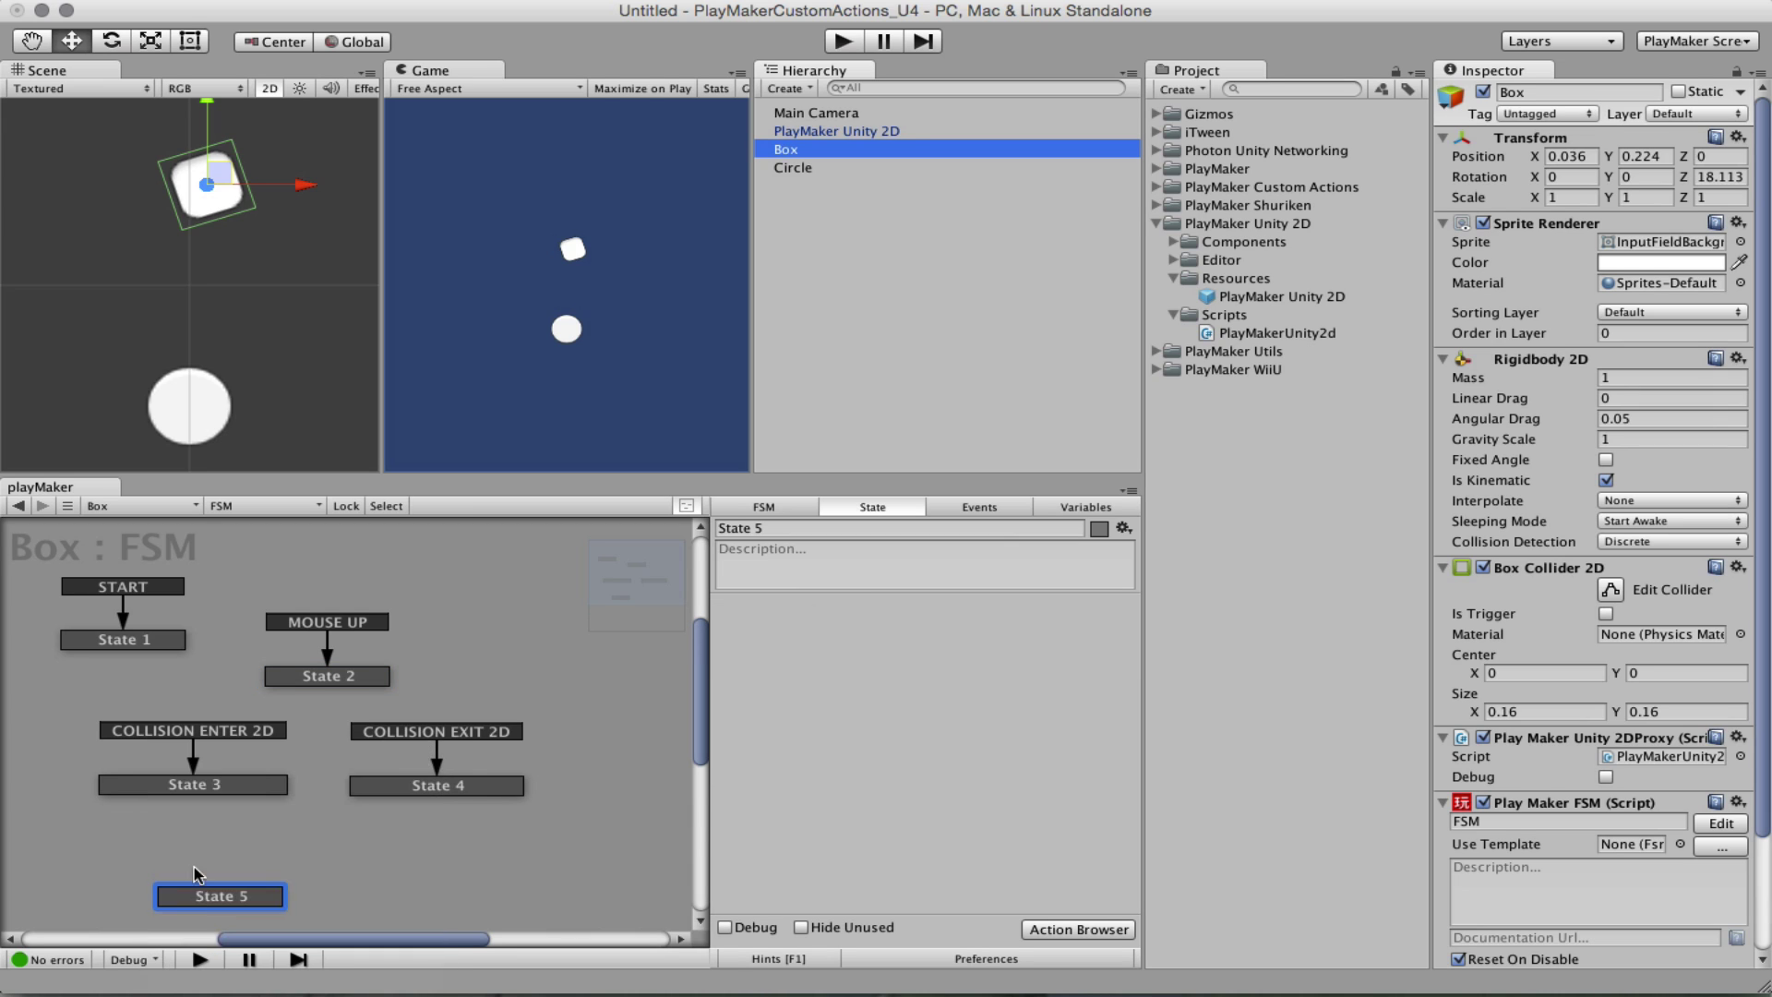
right_click(200, 893)
mouse_move(313, 799)
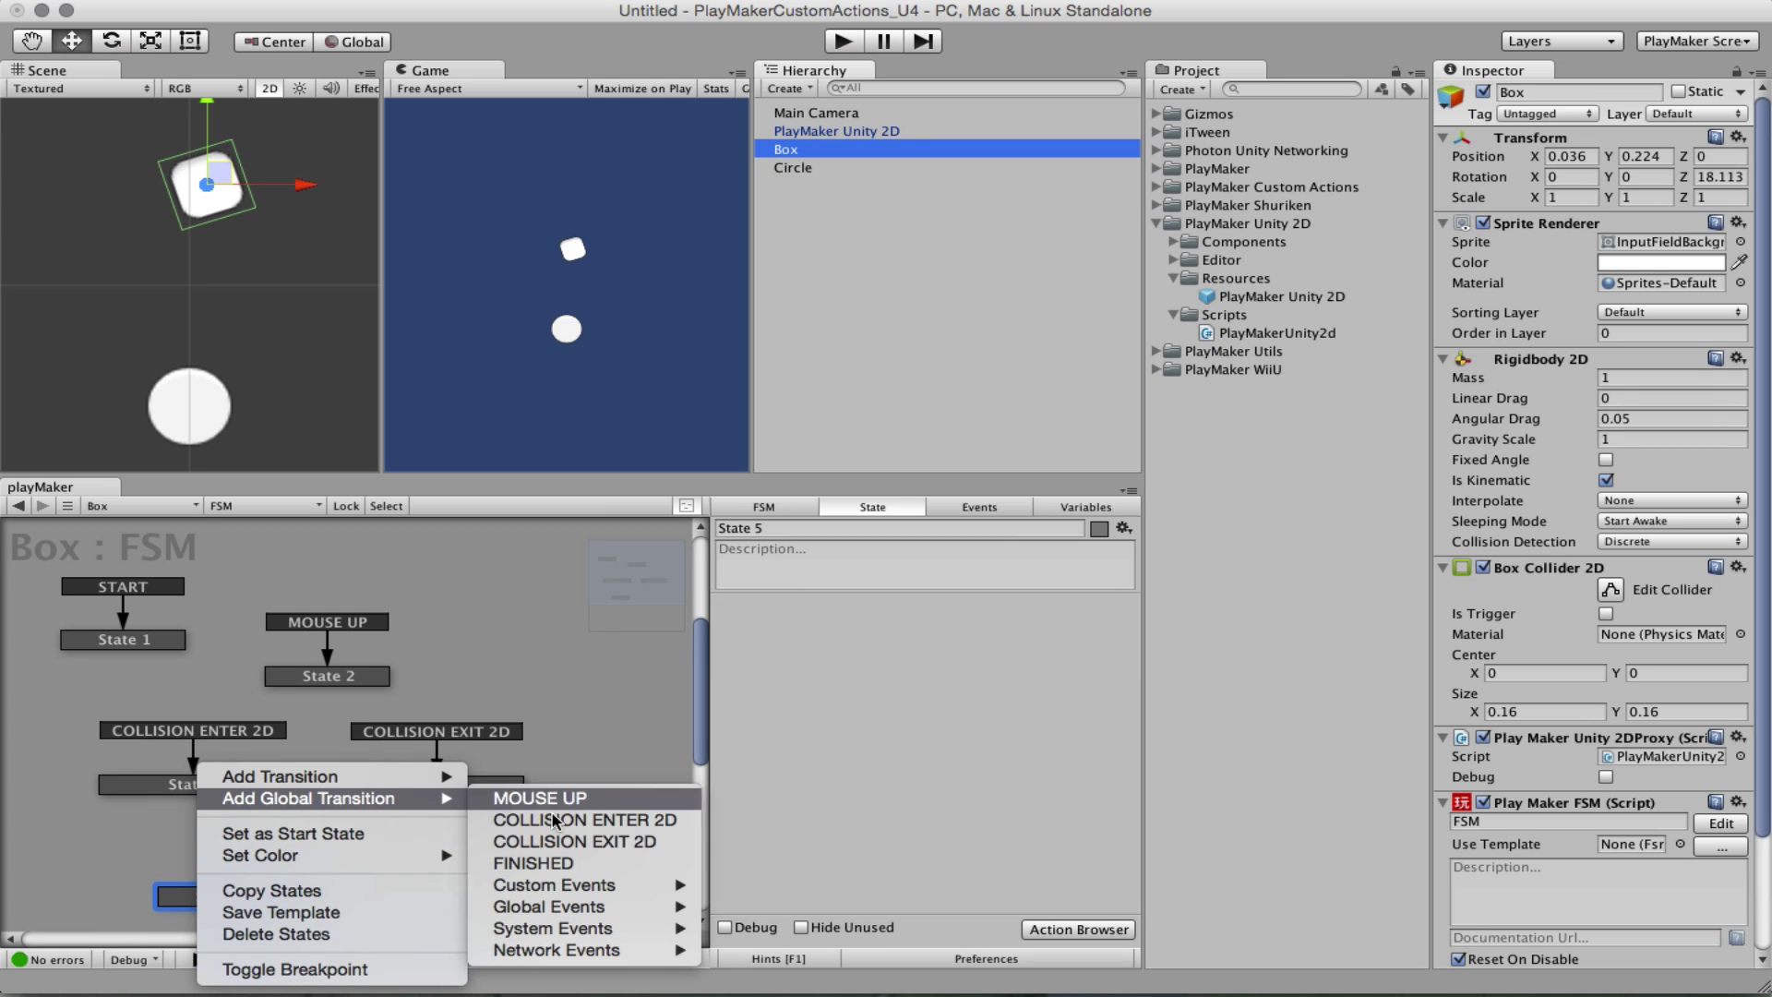
mouse_move(612, 904)
left_click(859, 926)
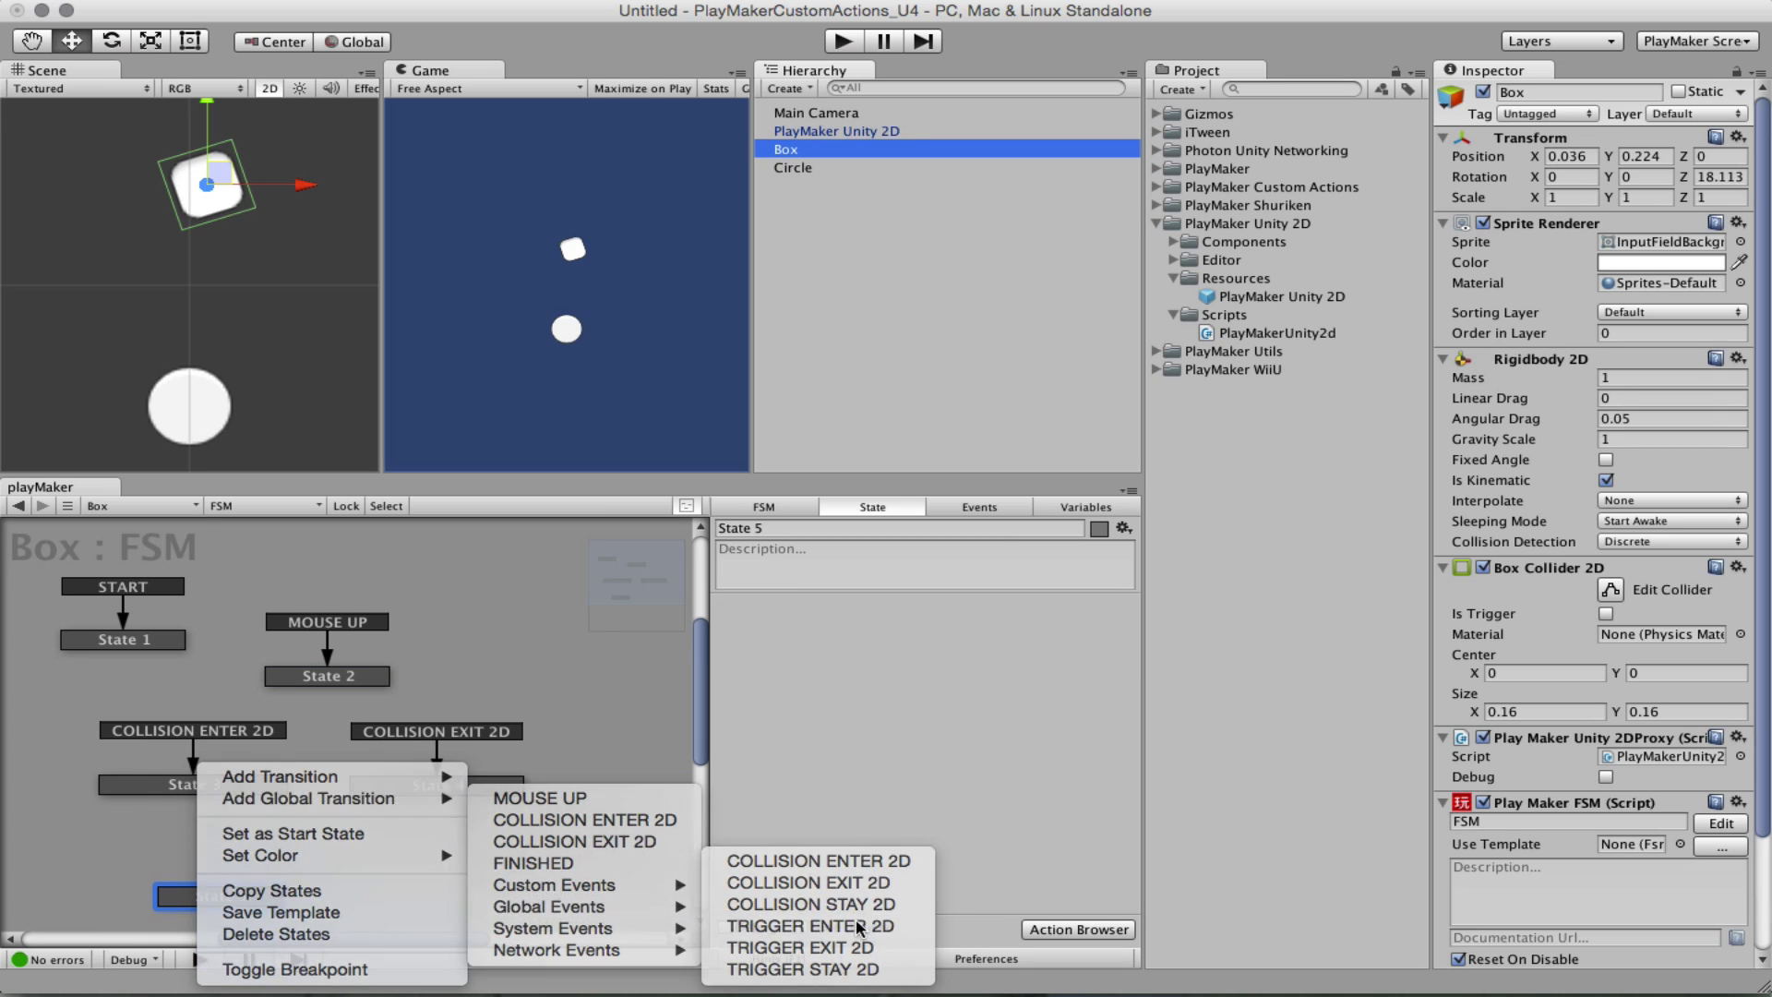
Step: Play the scene and drop the Box through the Circle to test State 5
left_click(843, 43)
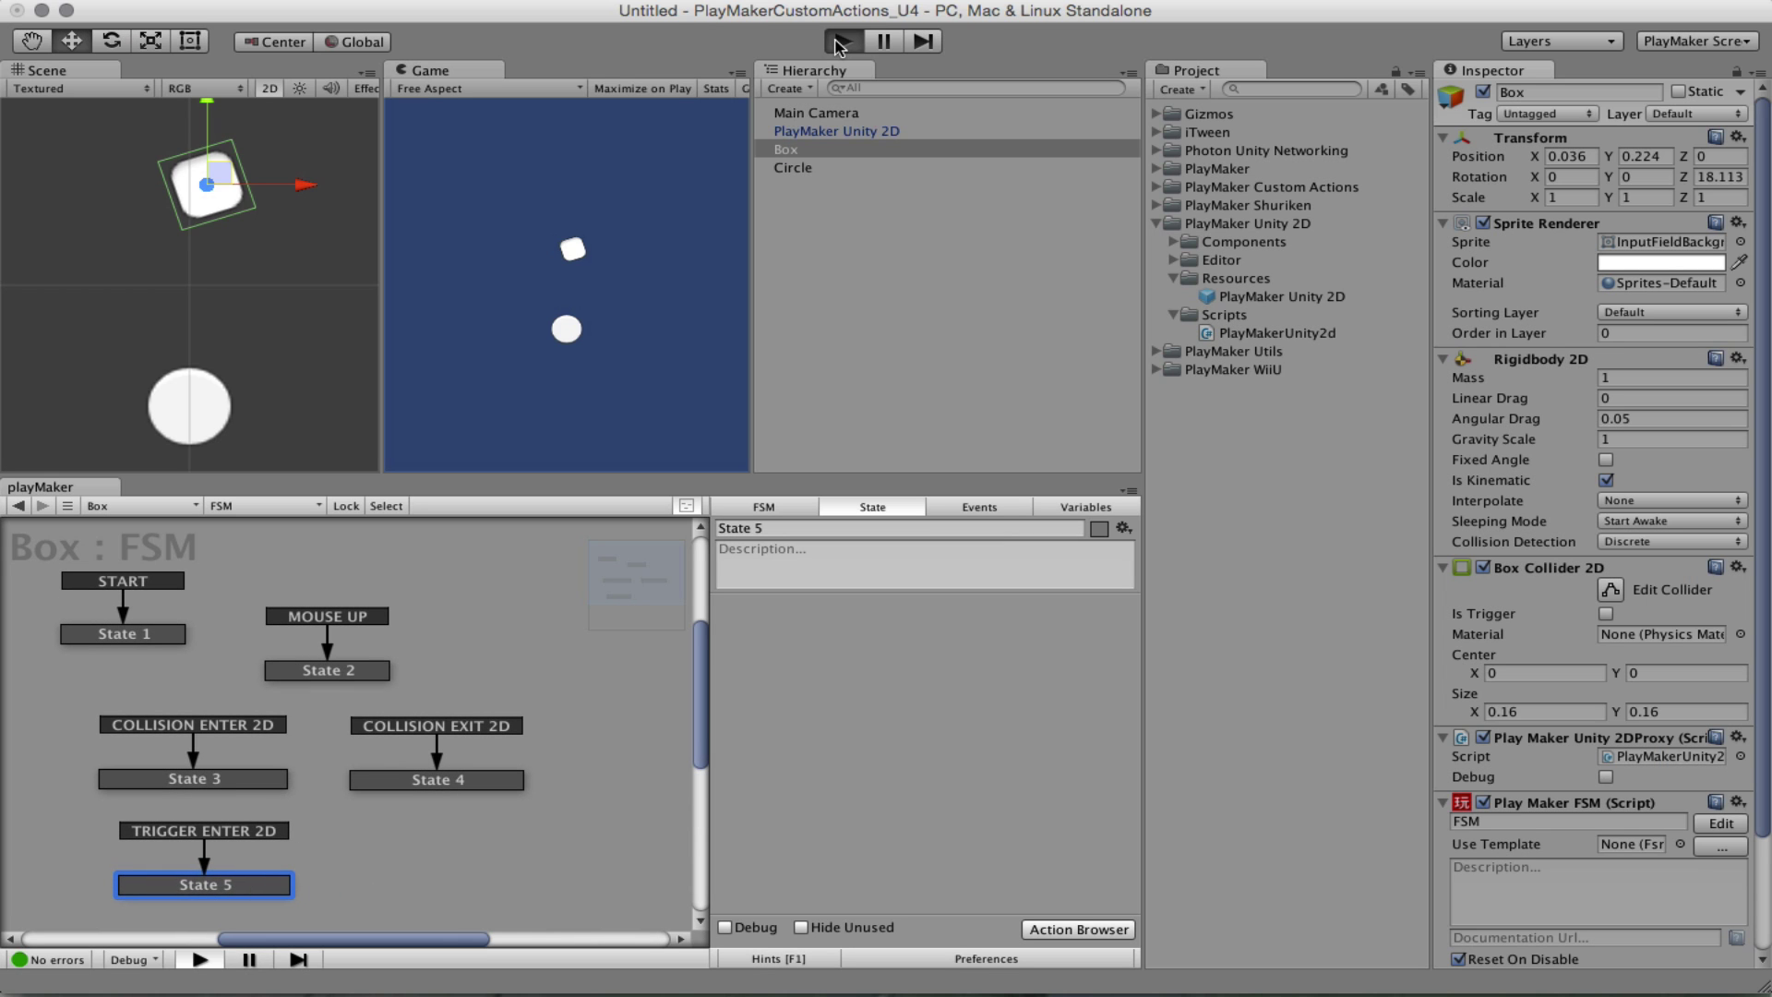
left_click(578, 242)
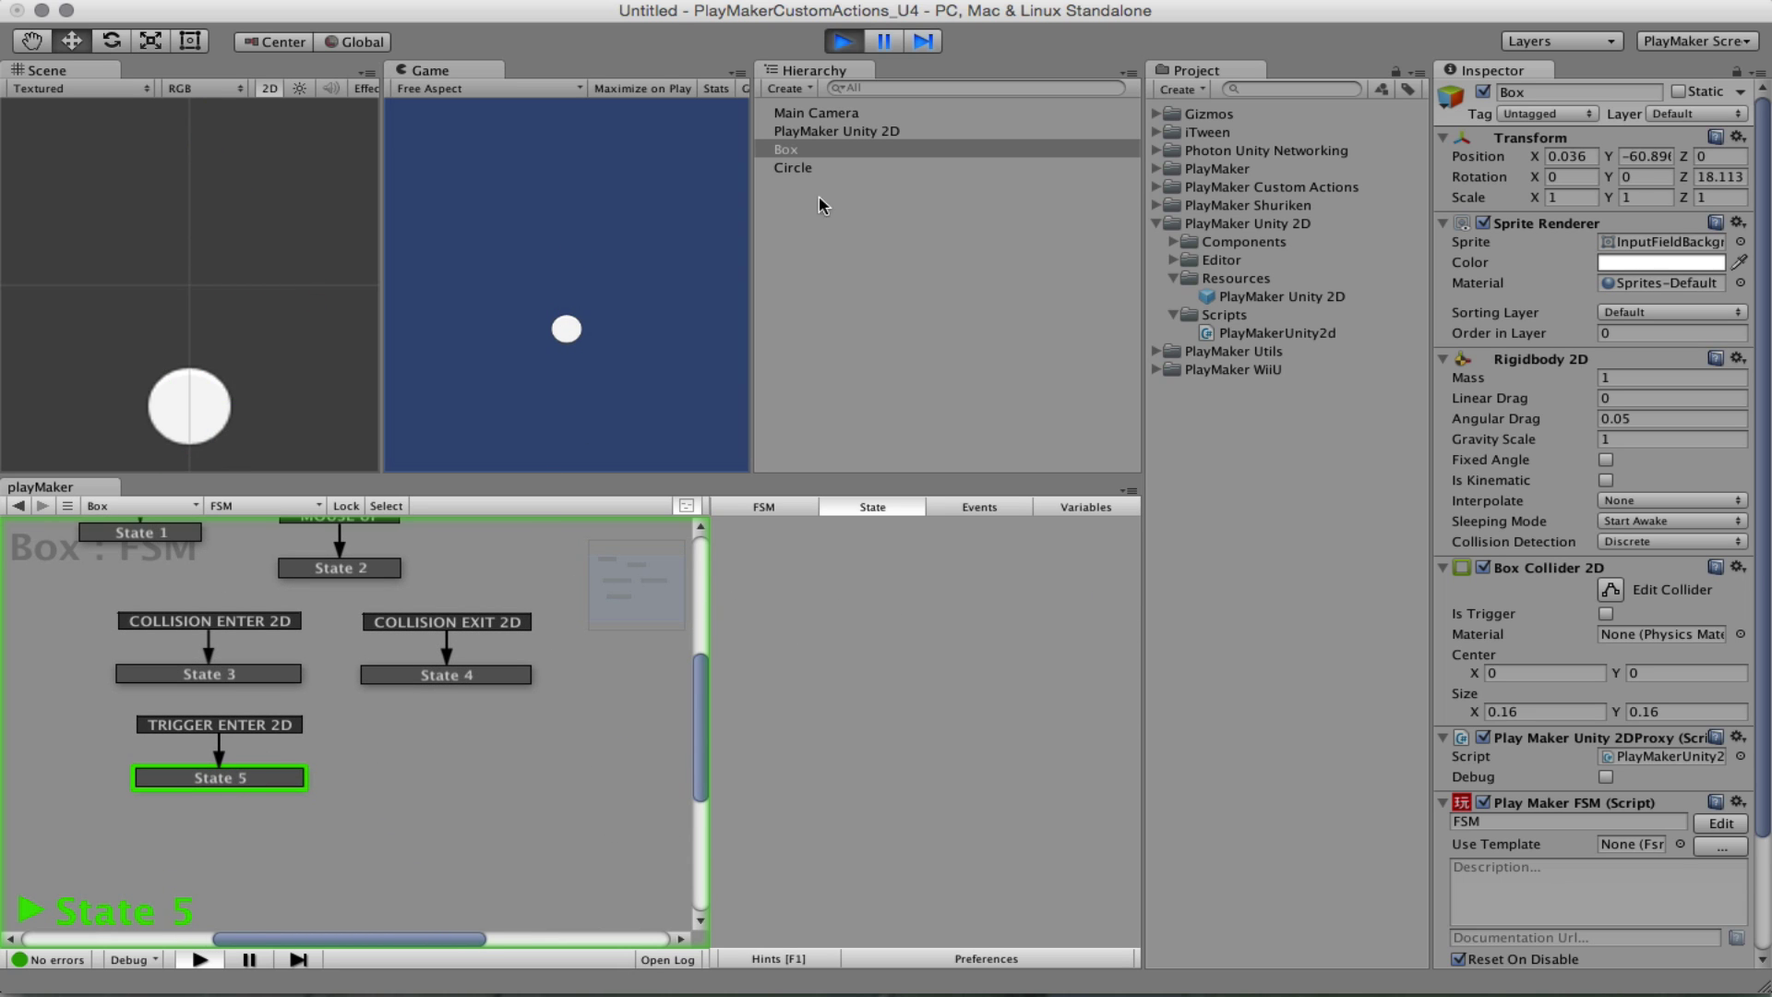
left_click(854, 44)
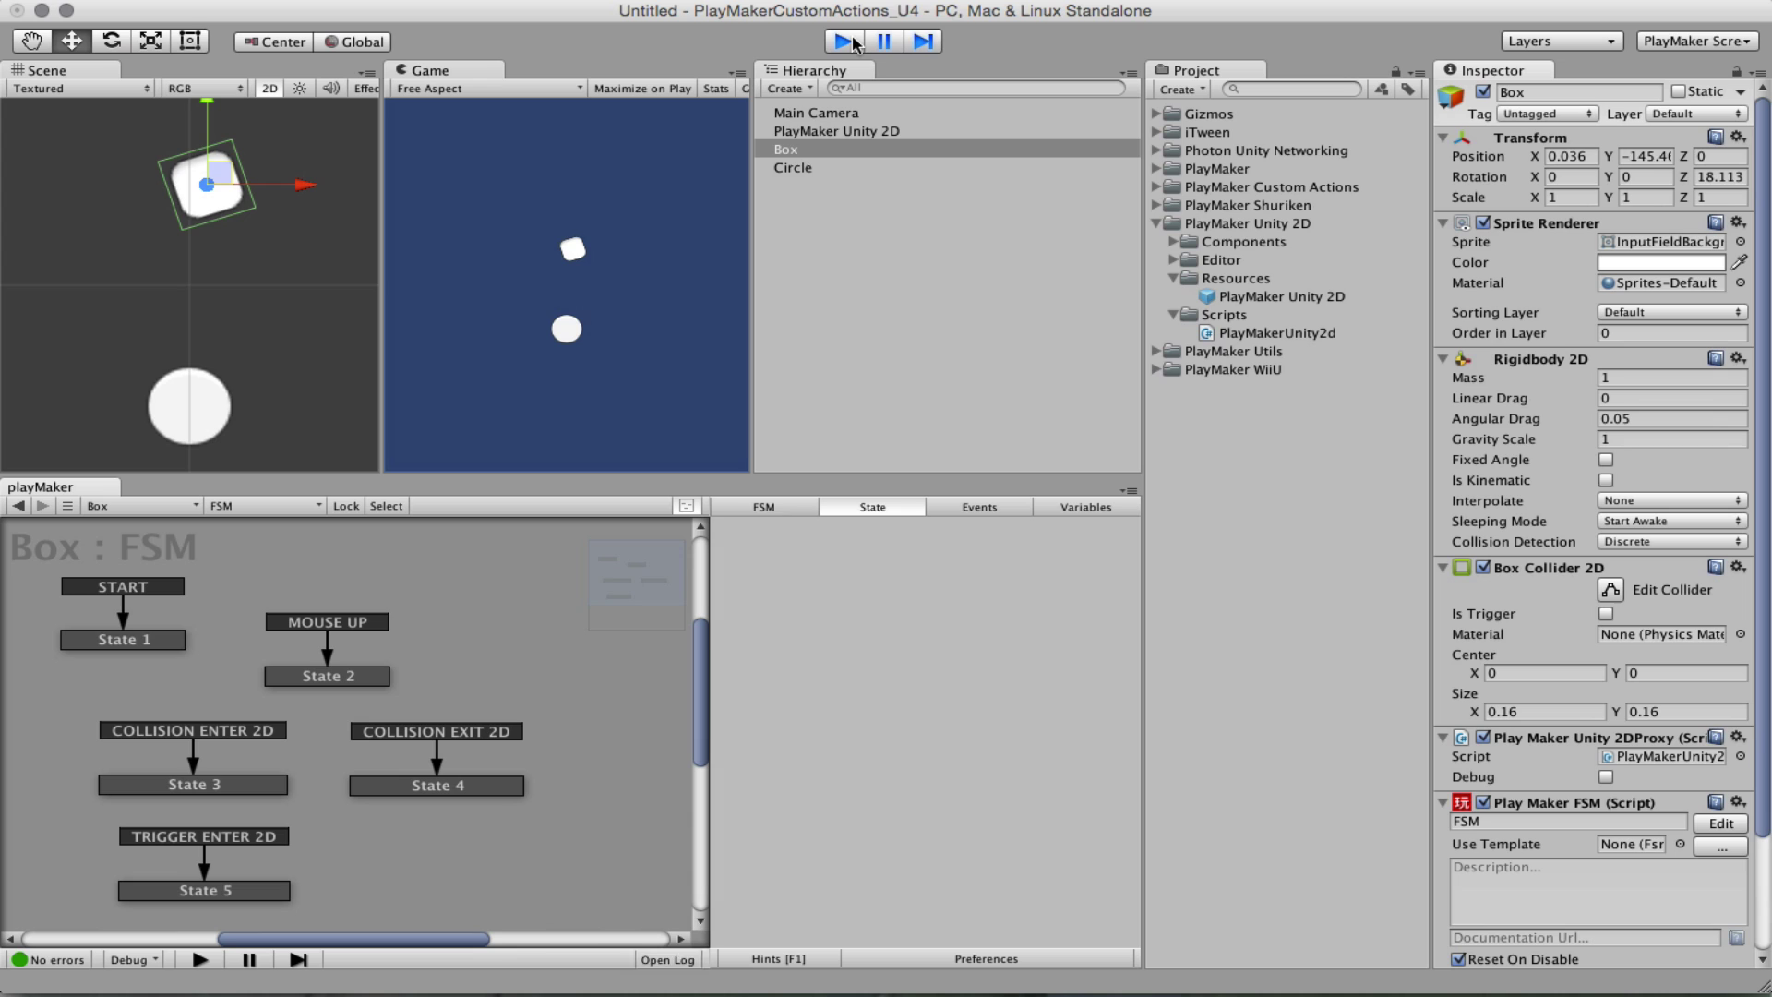
Step: Add the Play Maker Unity 2DProxy component to the Circle
left_click(805, 165)
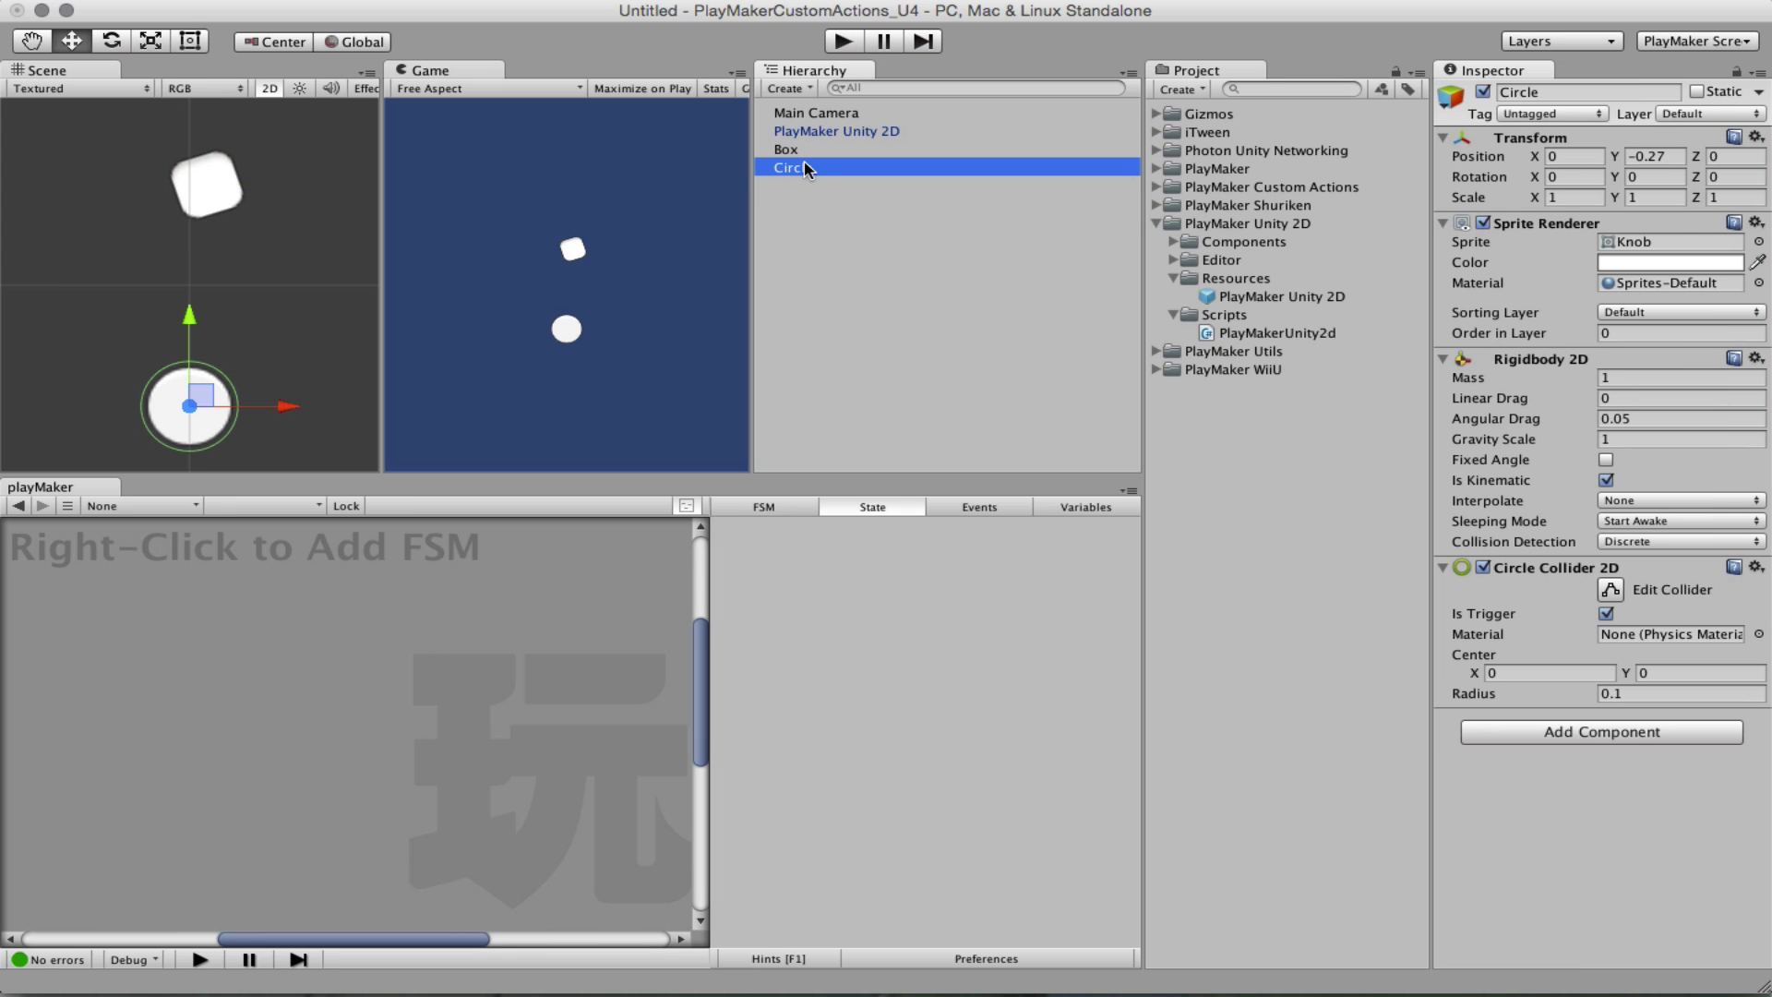
left_click(1549, 735)
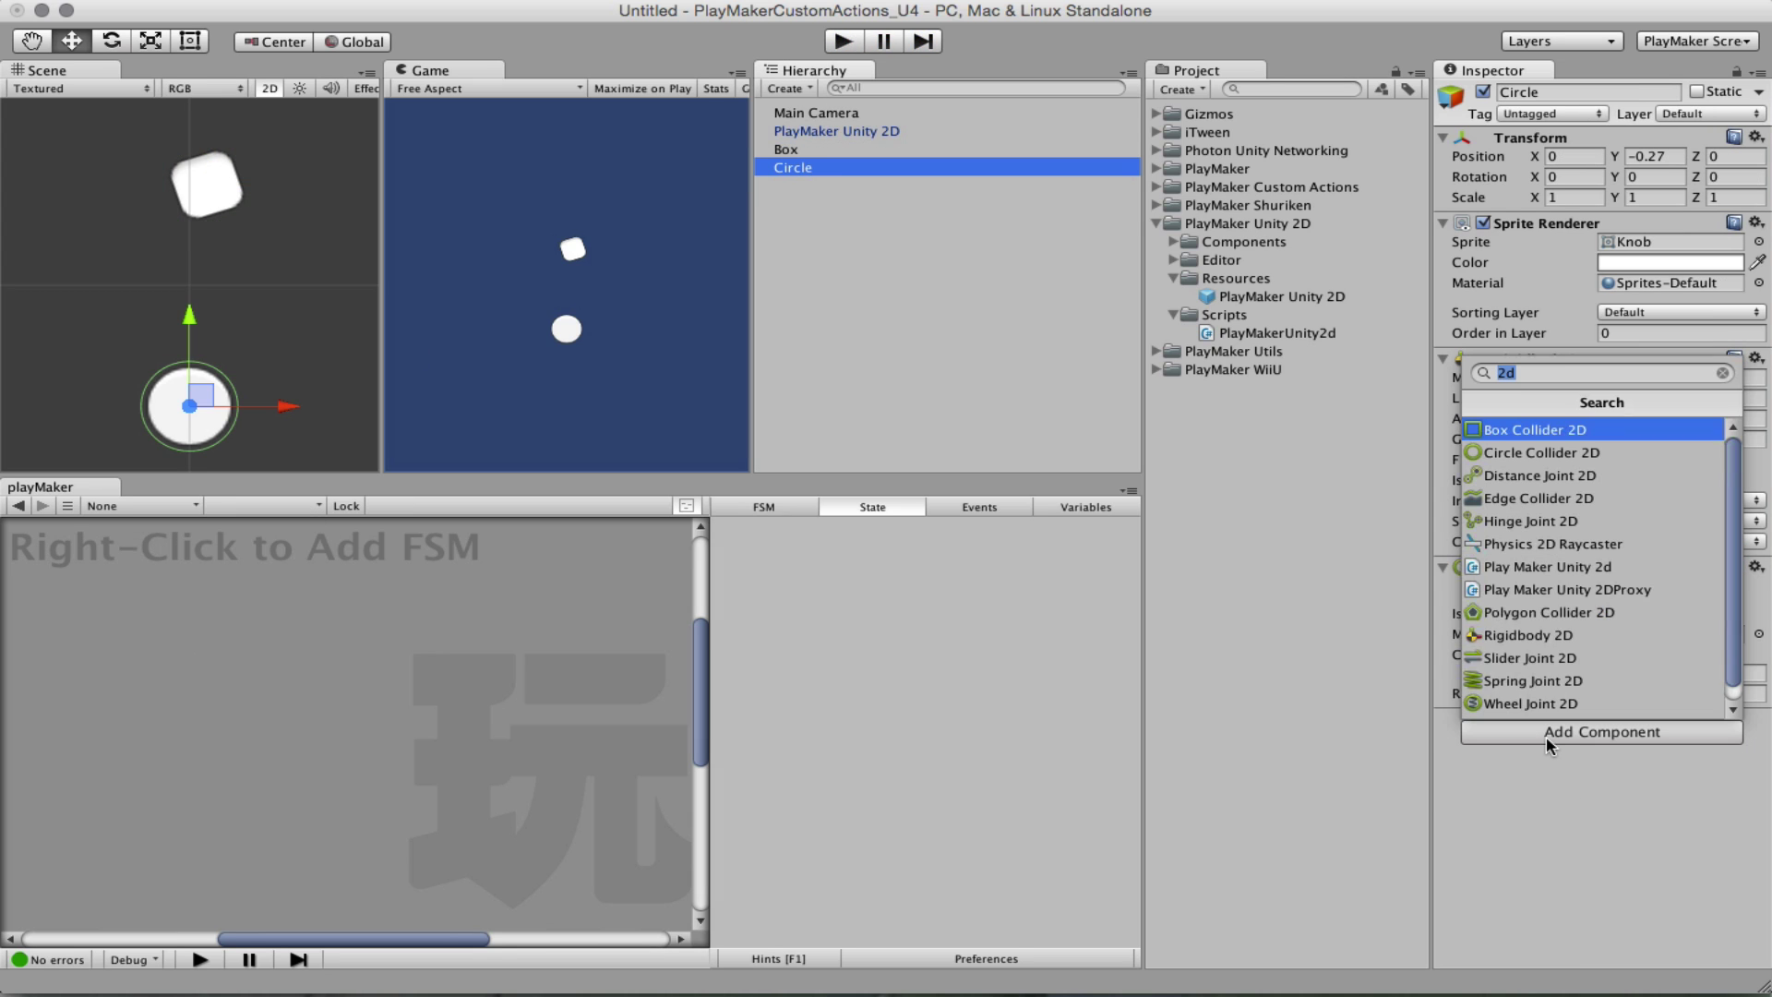
left_click(1617, 591)
Step: Create a Circle FSM whose State 2 is entered on TRIGGER ENTER 2D, then run the scene
right_click(230, 718)
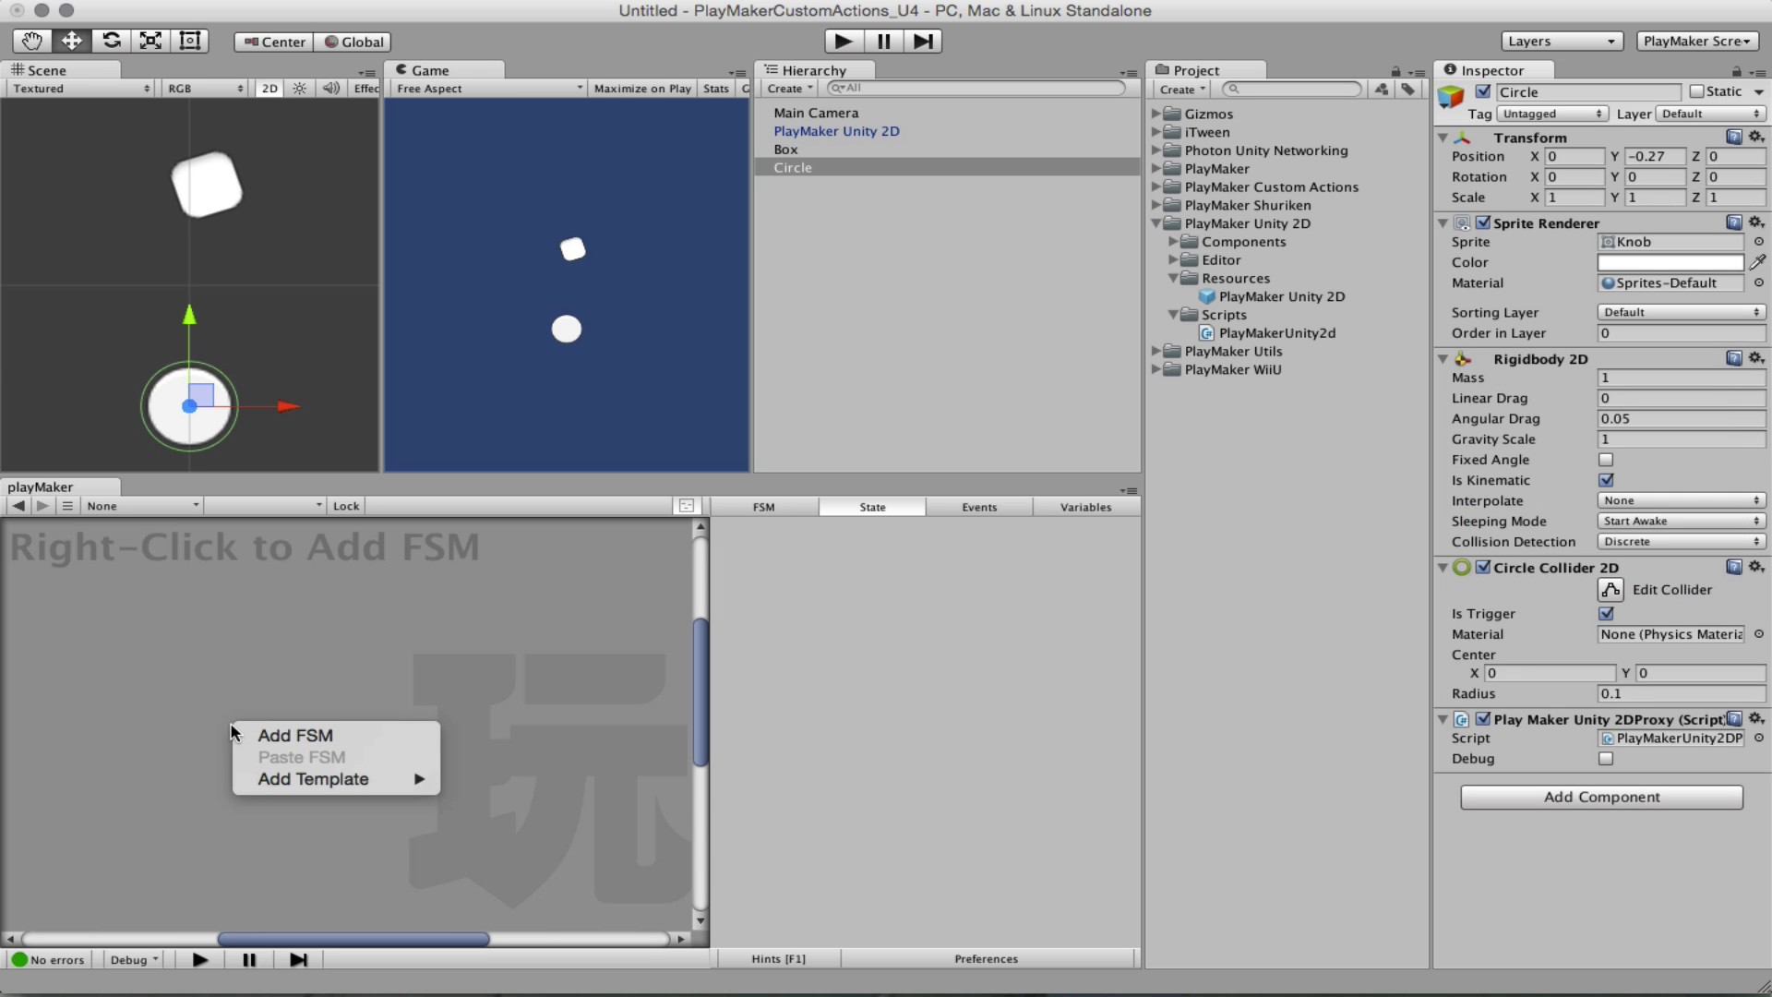
left_click(277, 729)
right_click(334, 706)
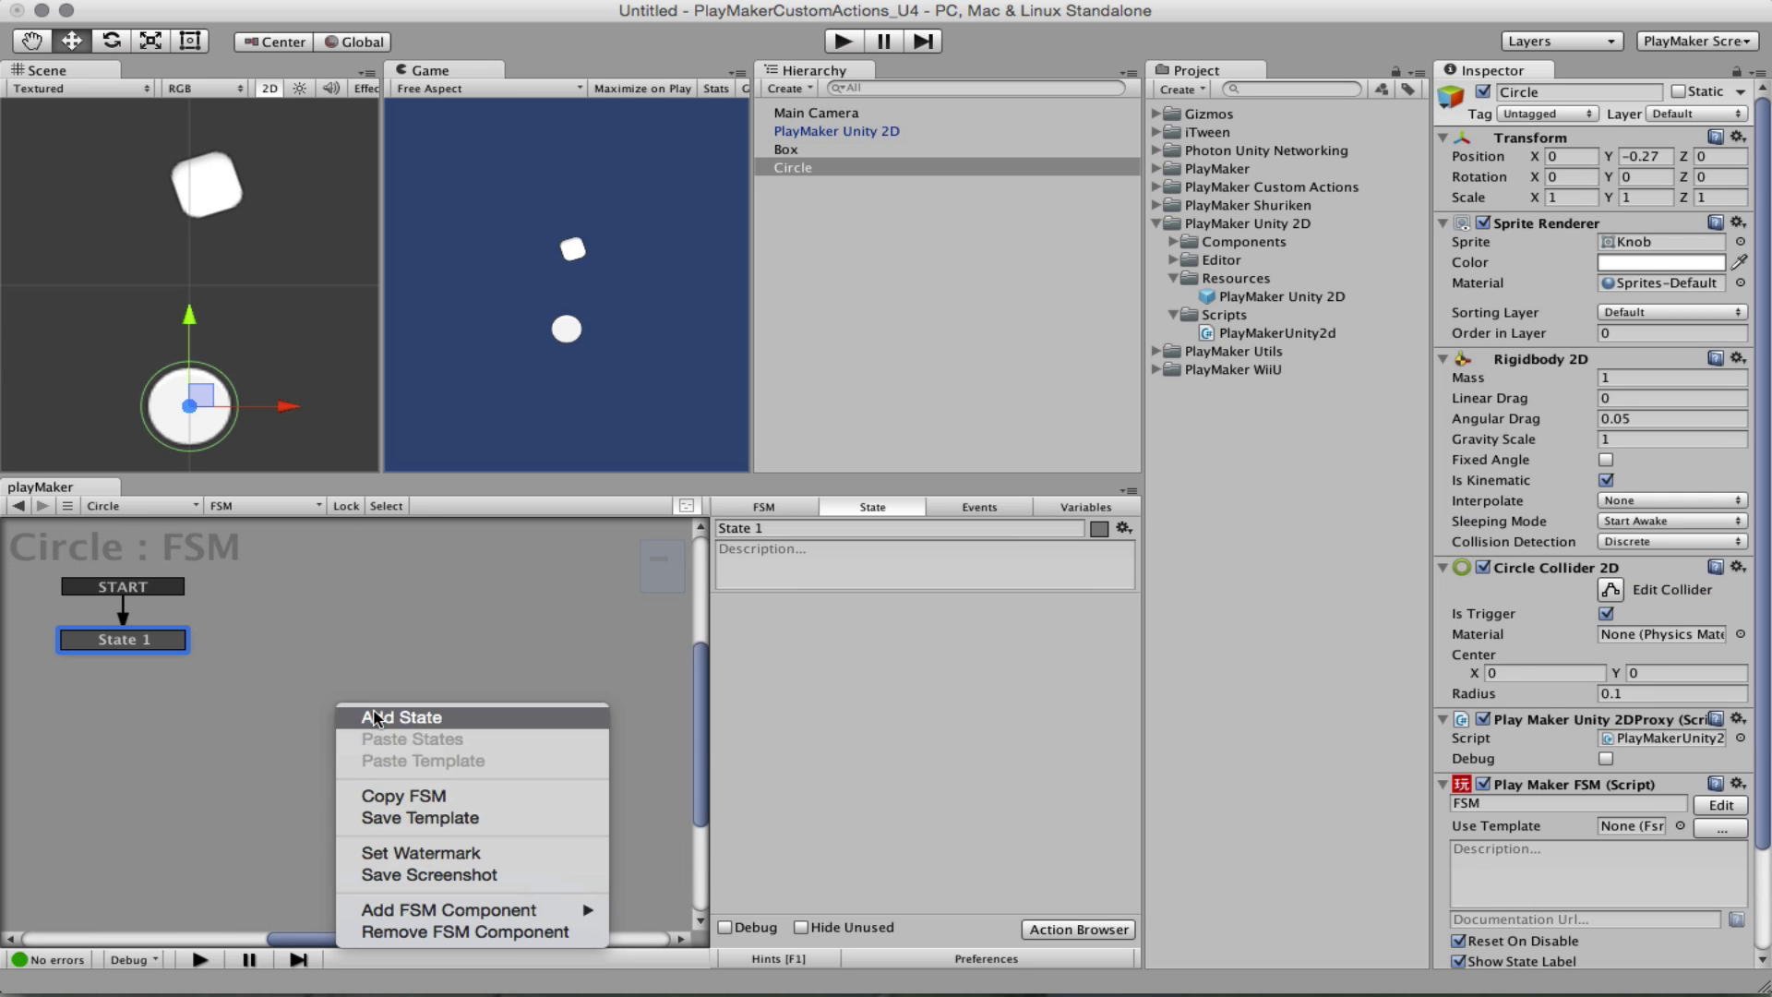
left_click(376, 716)
right_click(383, 717)
mouse_move(517, 743)
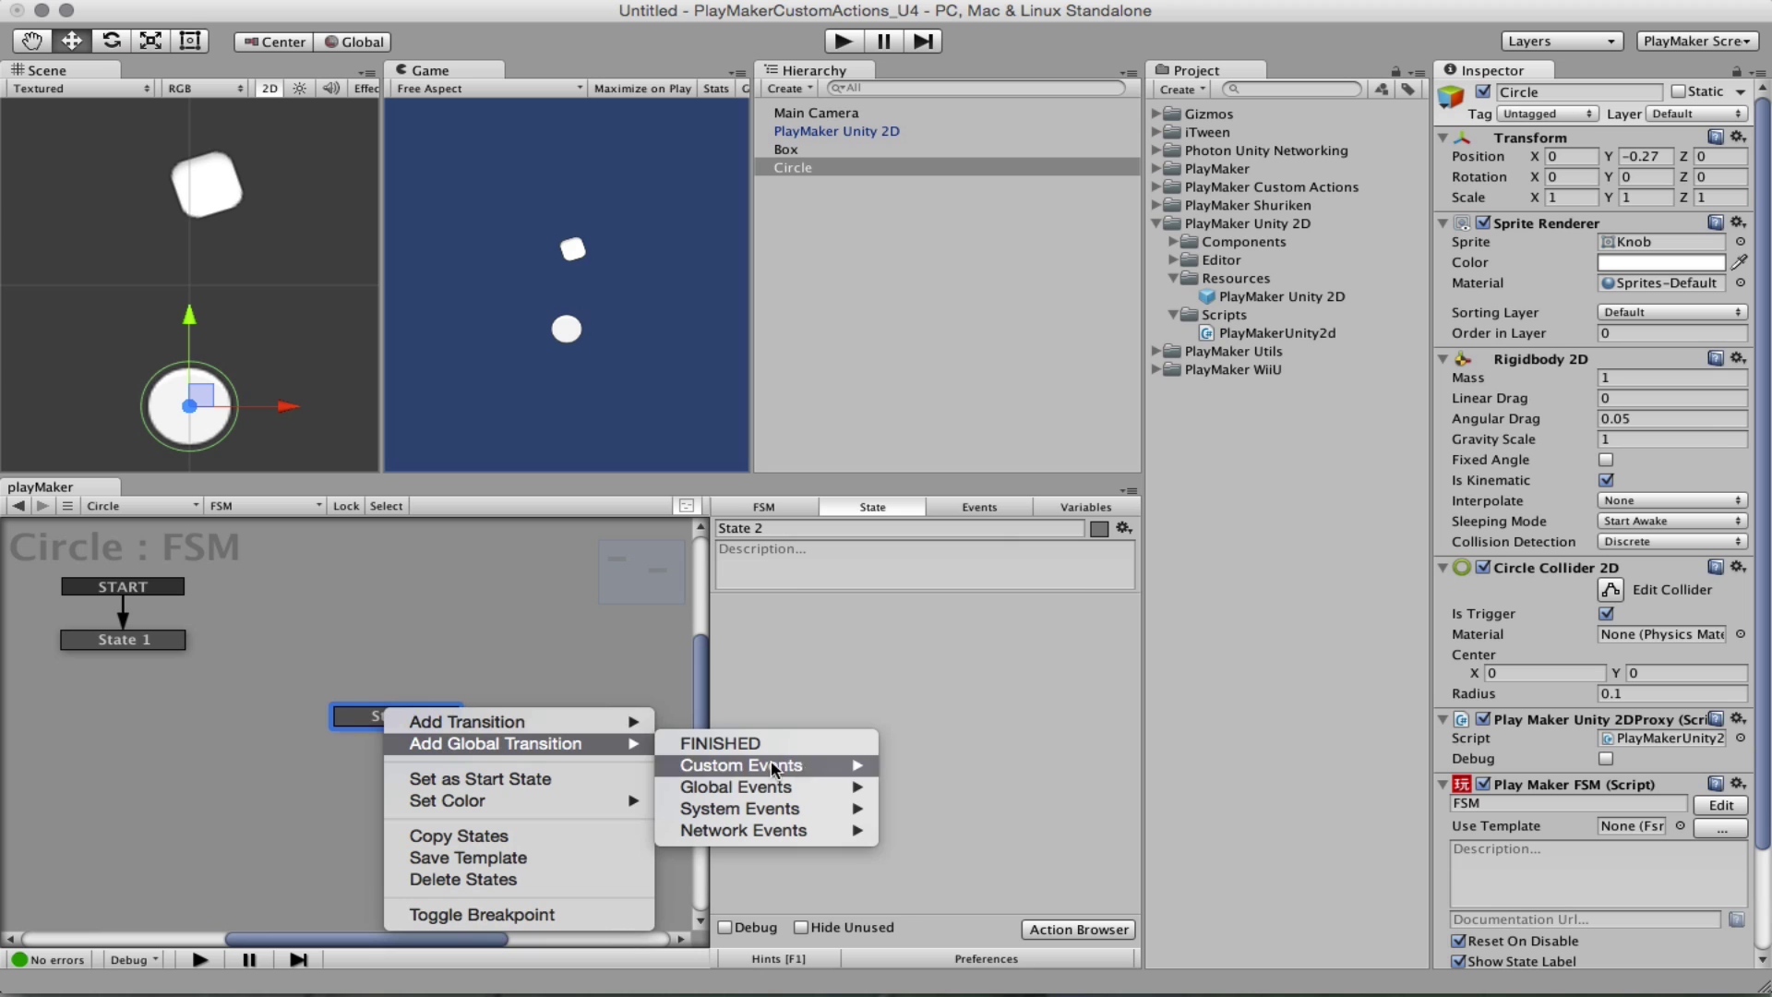
mouse_move(816, 789)
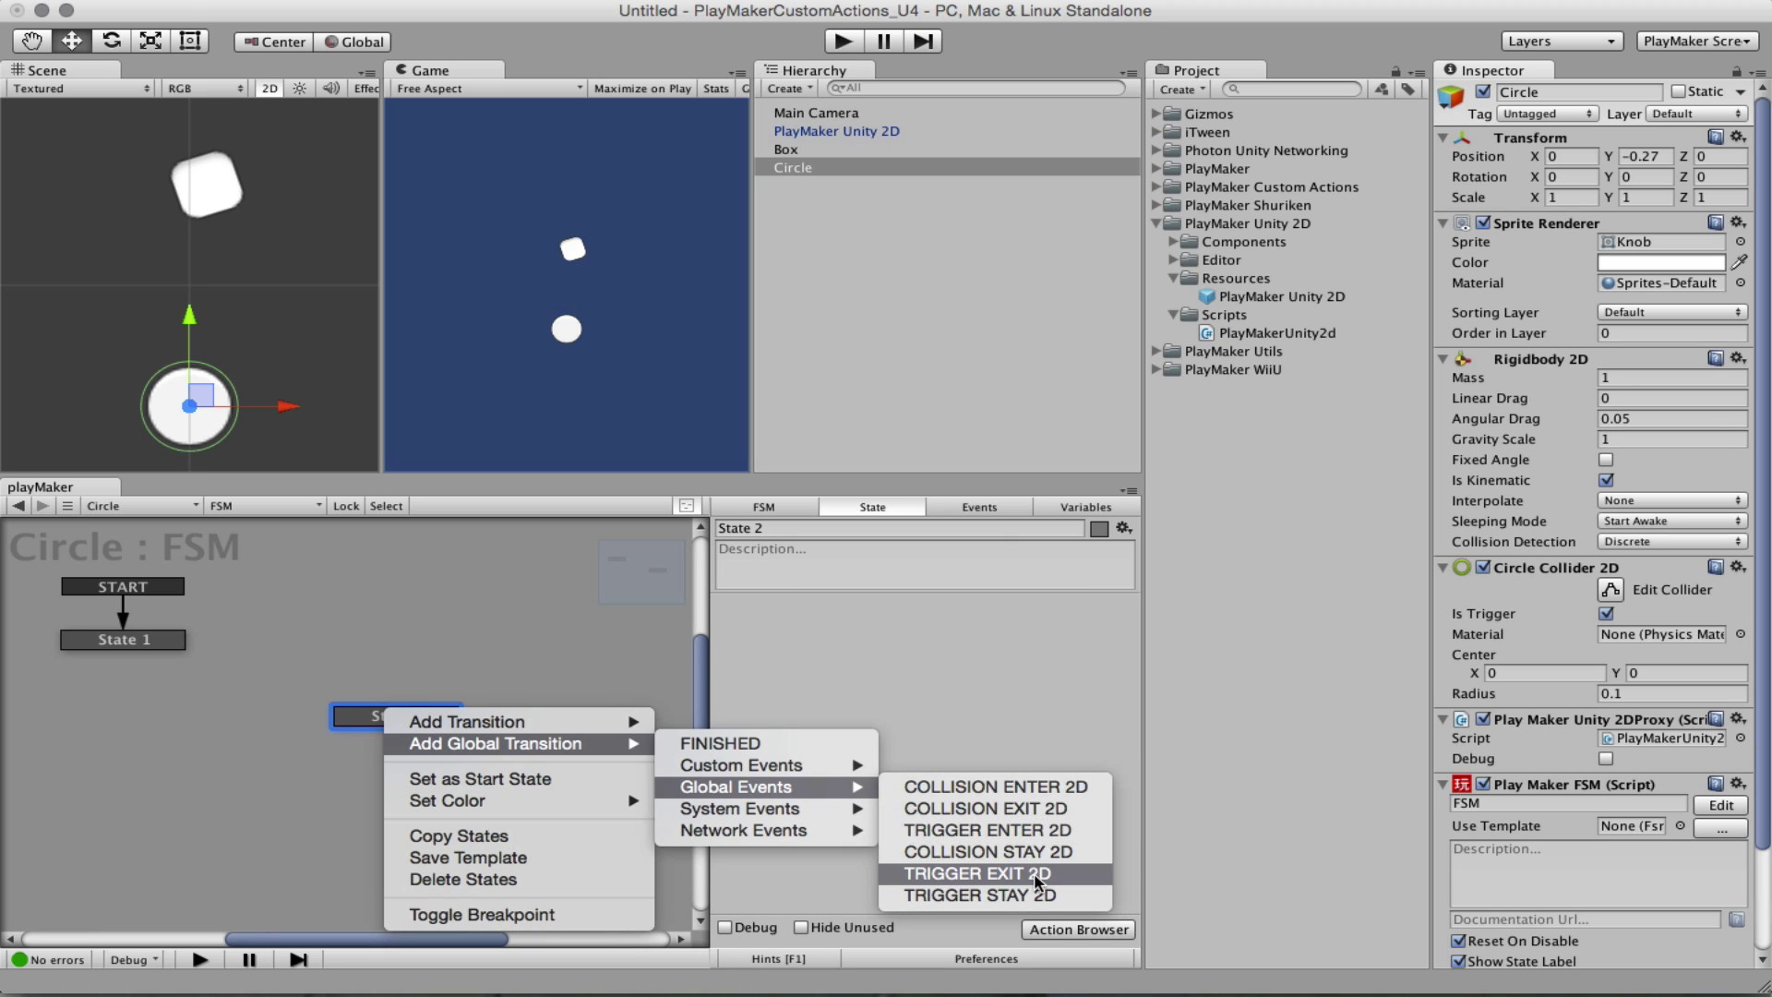
left_click(1064, 830)
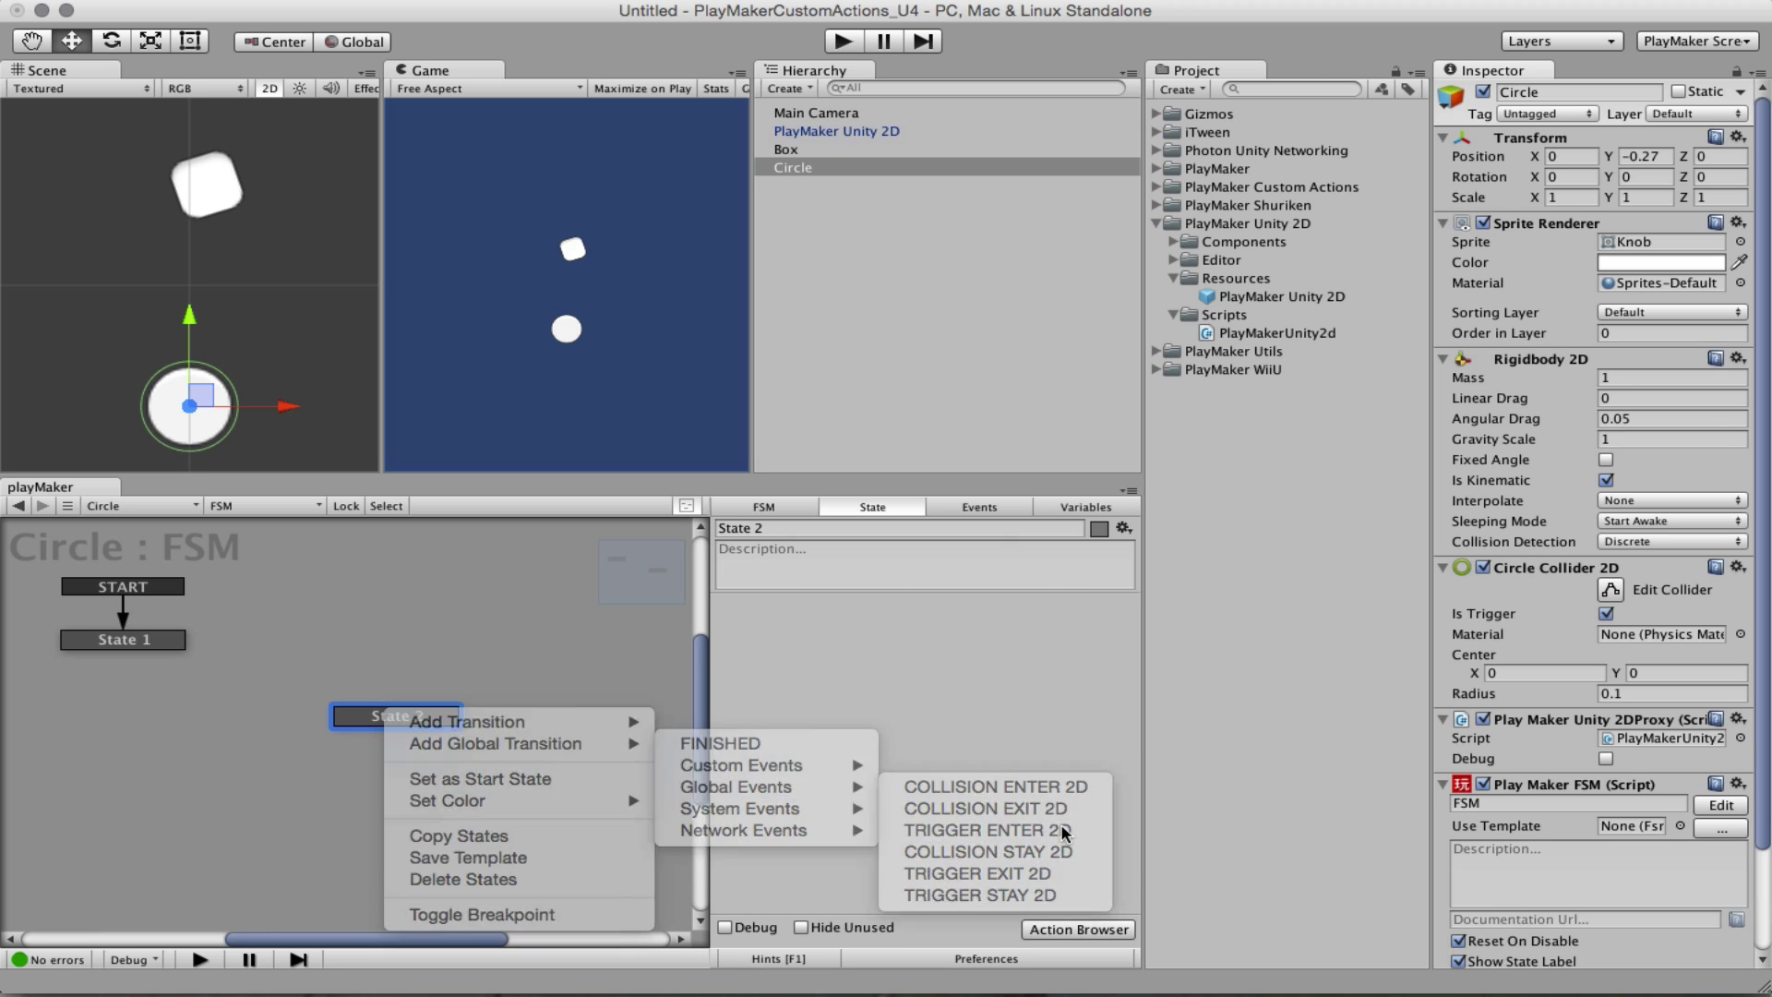
left_click_drag(430, 716, 368, 693)
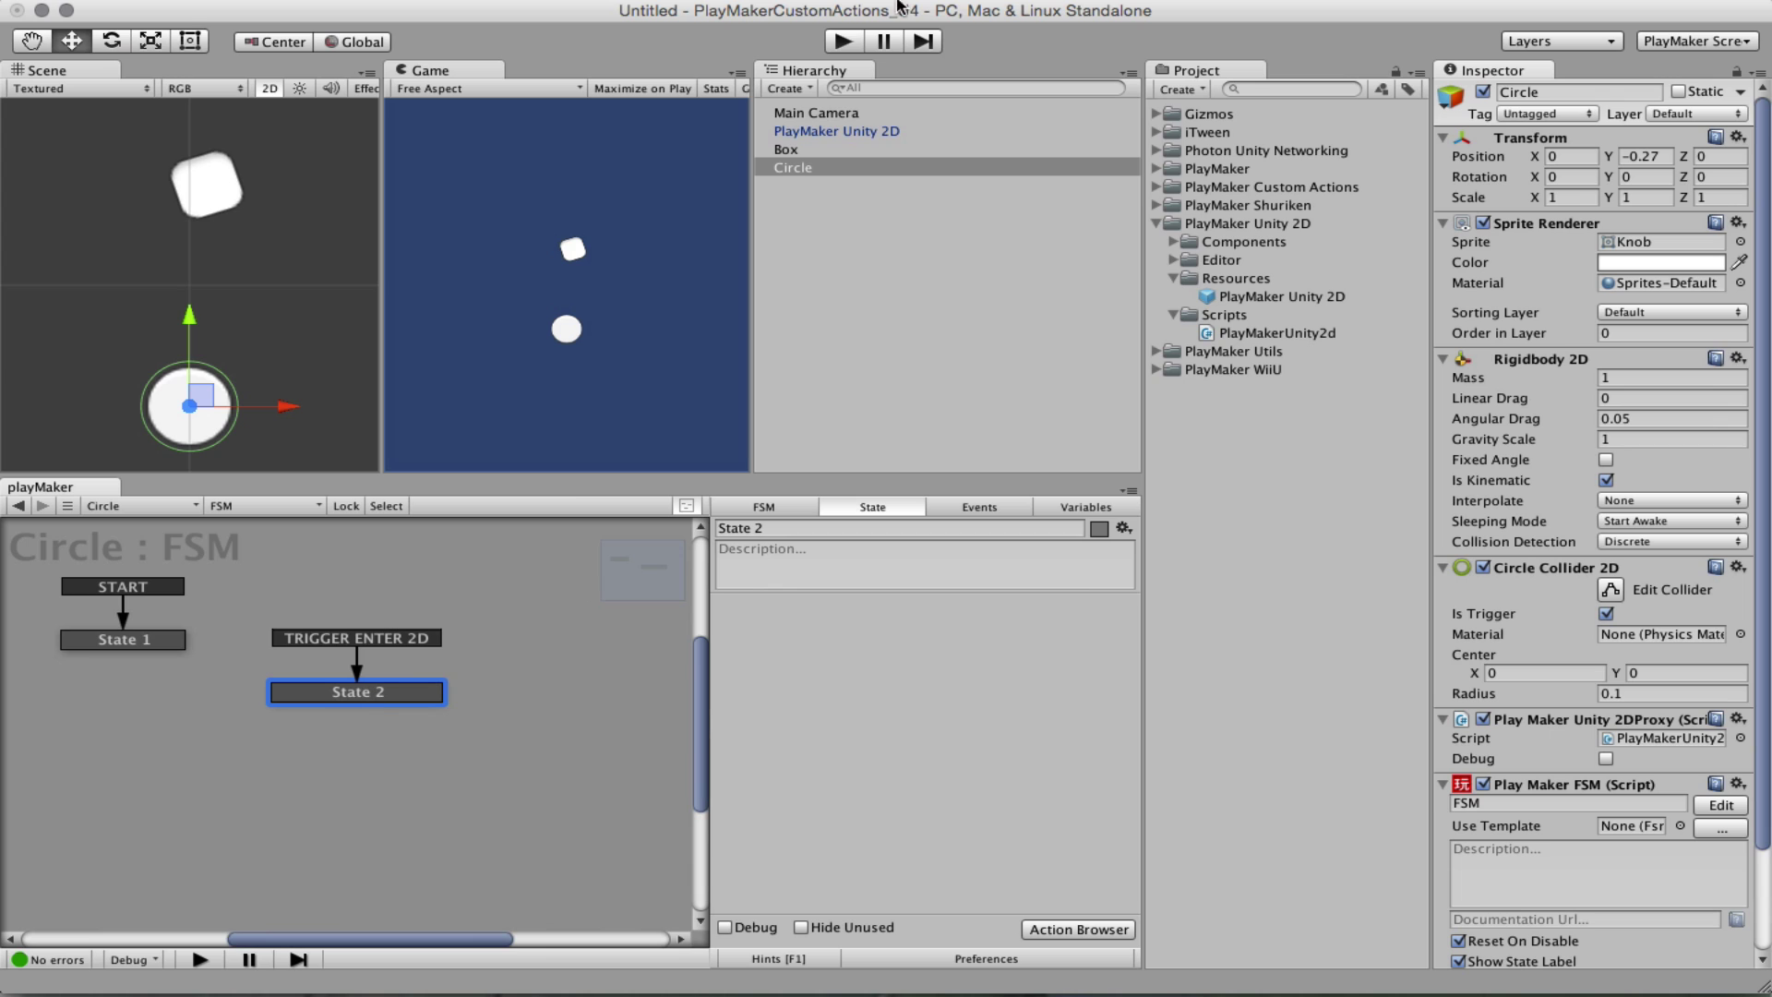
left_click(842, 41)
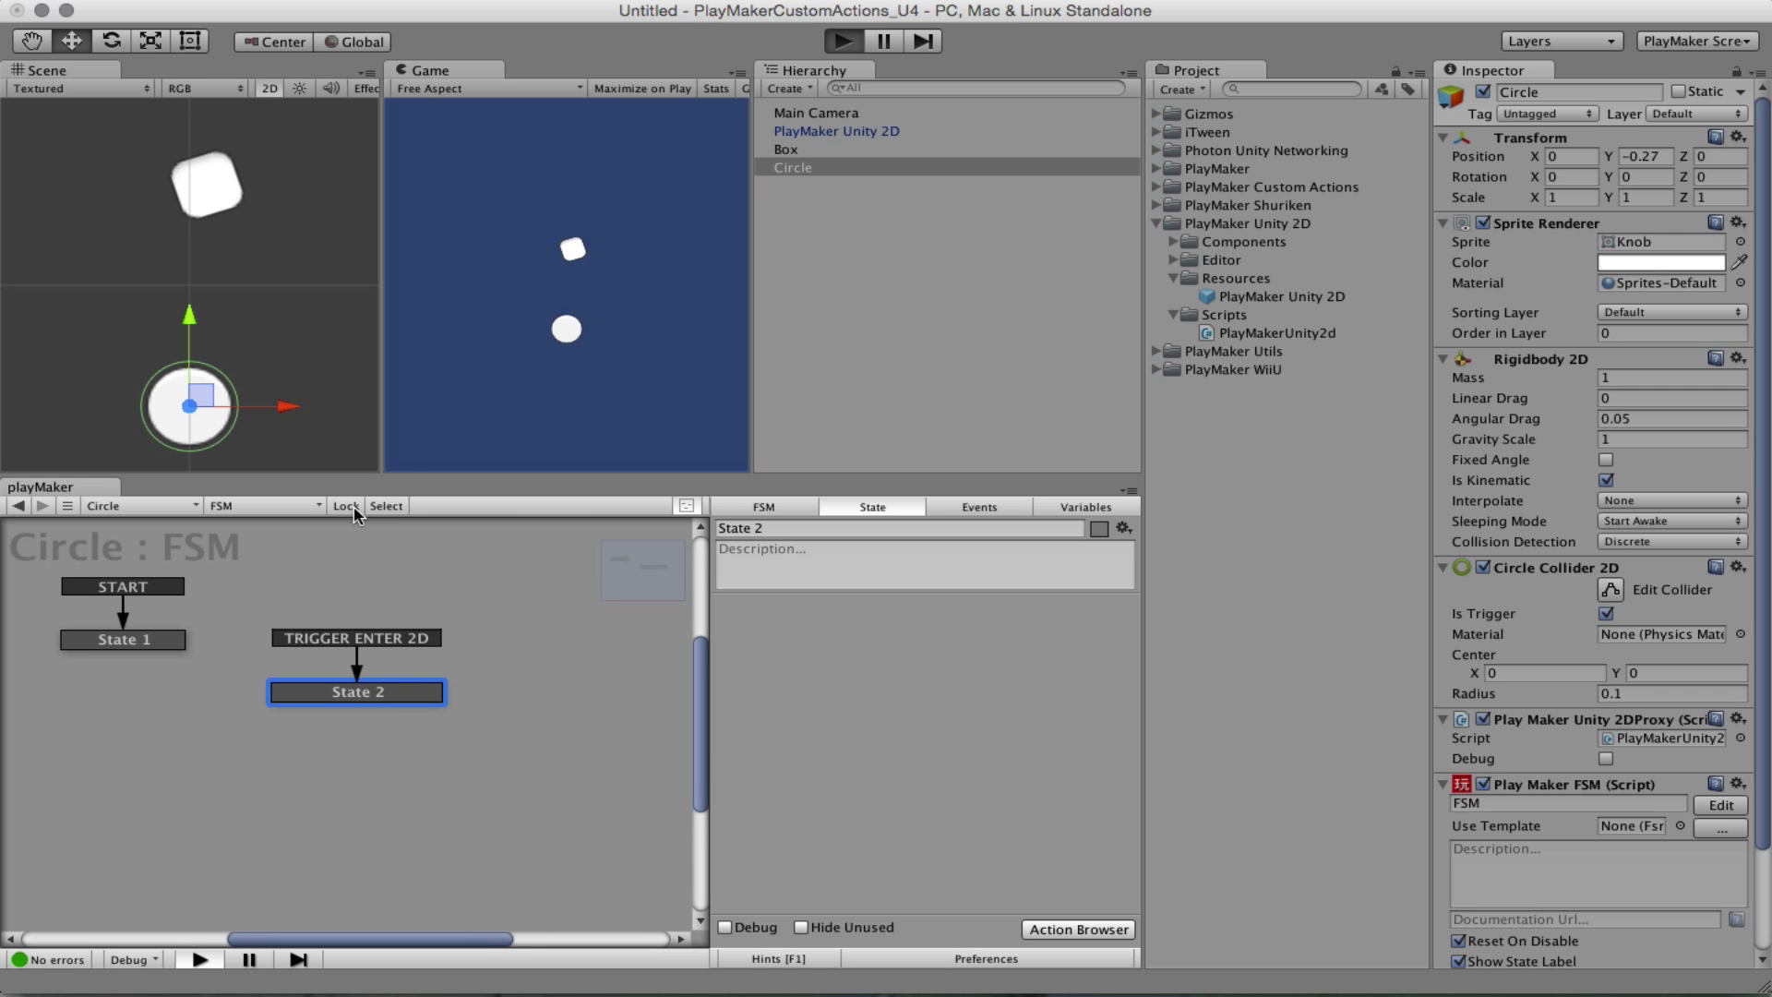